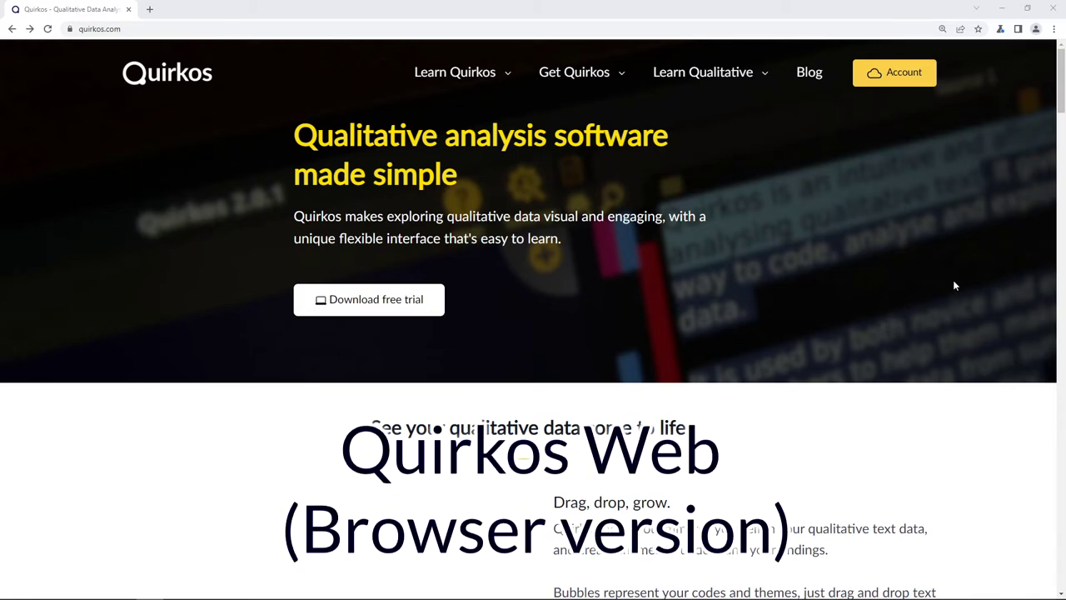
{"action": "left_click", "coordinate": [437, 29]}
{"action": "key", "text": "ctrl+shift+Left"}
{"action": "key", "text": "ctrl+shift+Left"}
{"action": "key", "text": "ctrl+shift+Left"}
{"action": "key", "text": "ctrl+shift+Left"}
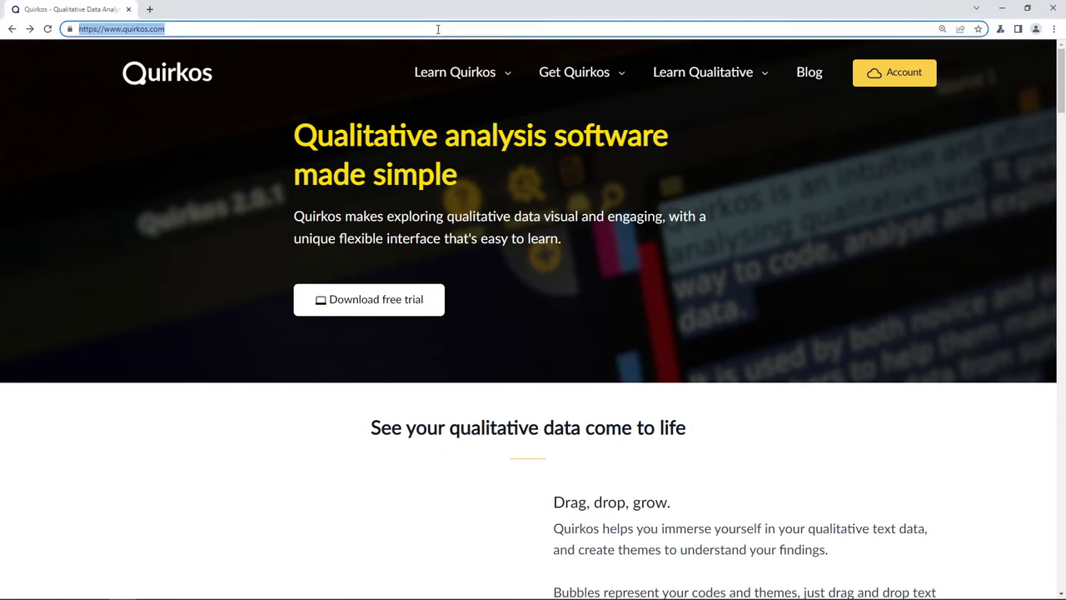
{"action": "type", "text": "www.quir"}
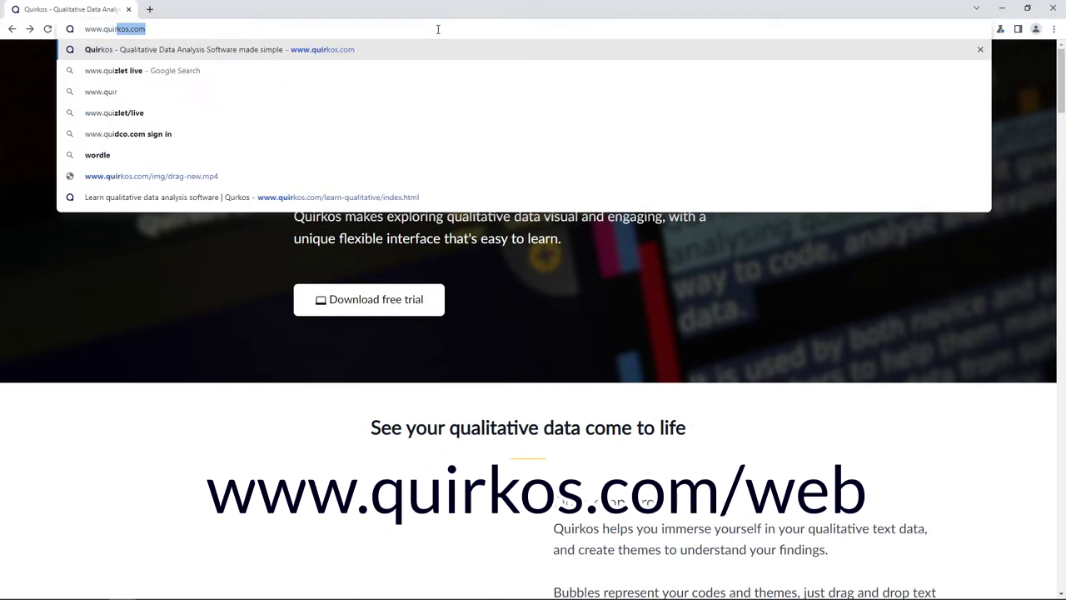
{"action": "type", "text": "kos.com/web"}
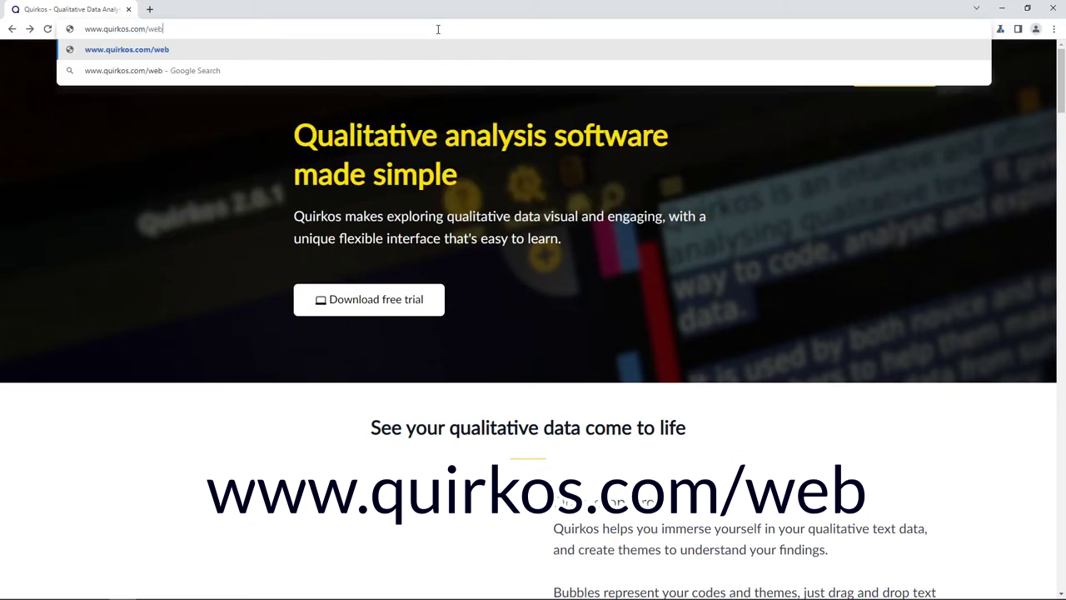
{"action": "key", "text": "Return"}
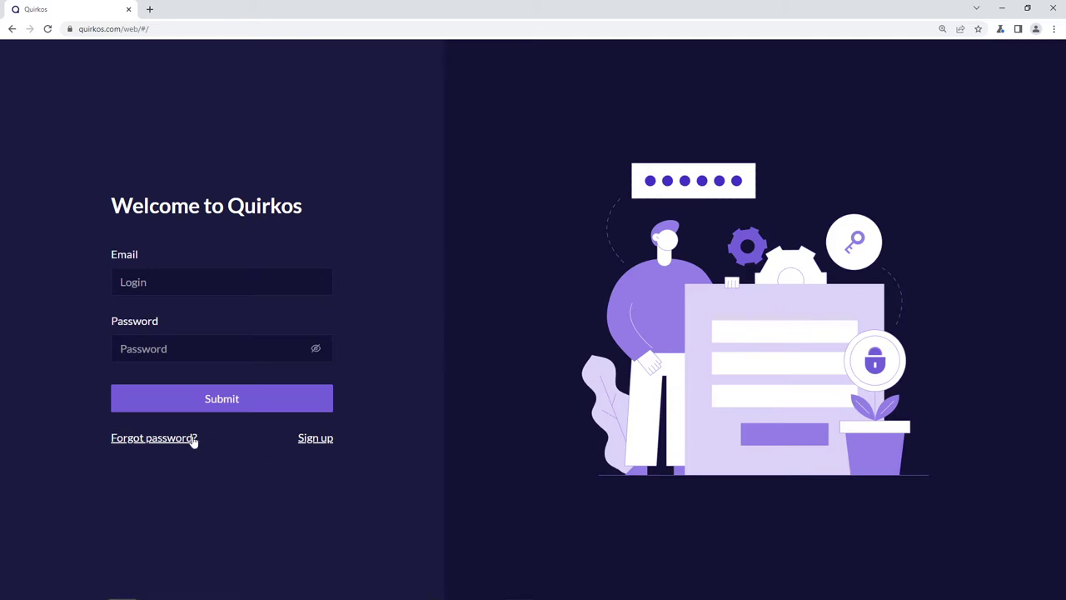
- Look over the cloud licence sign-up page, then return to the Quirkos login tab
{"action": "left_click", "coordinate": [315, 438]}
{"action": "scroll", "coordinate": [479, 388], "scroll_direction": "down", "scroll_amount": 3}
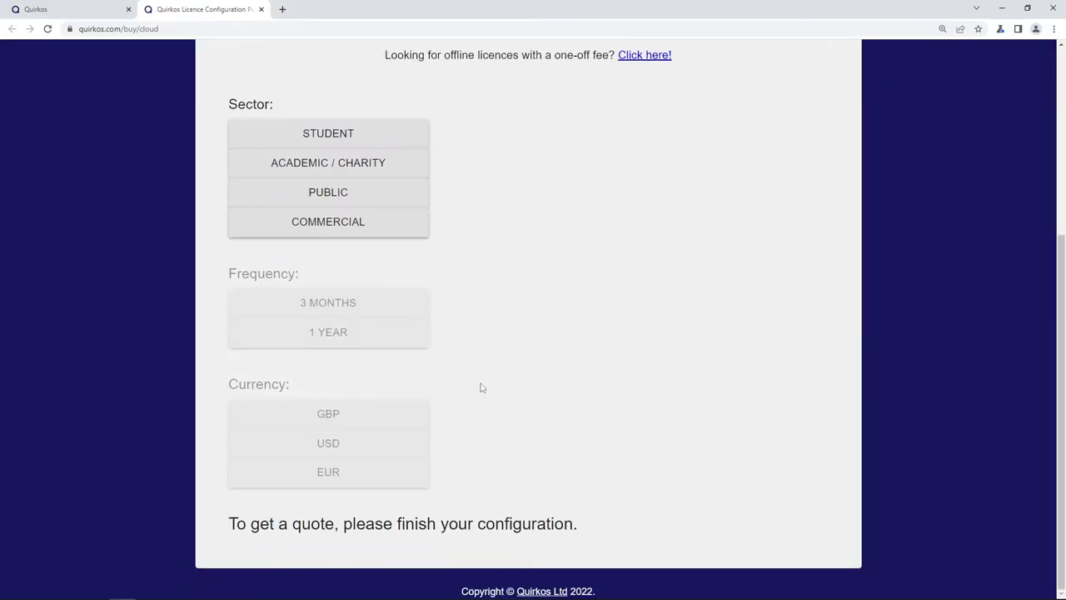
{"action": "scroll", "coordinate": [481, 384], "scroll_direction": "up", "scroll_amount": 3}
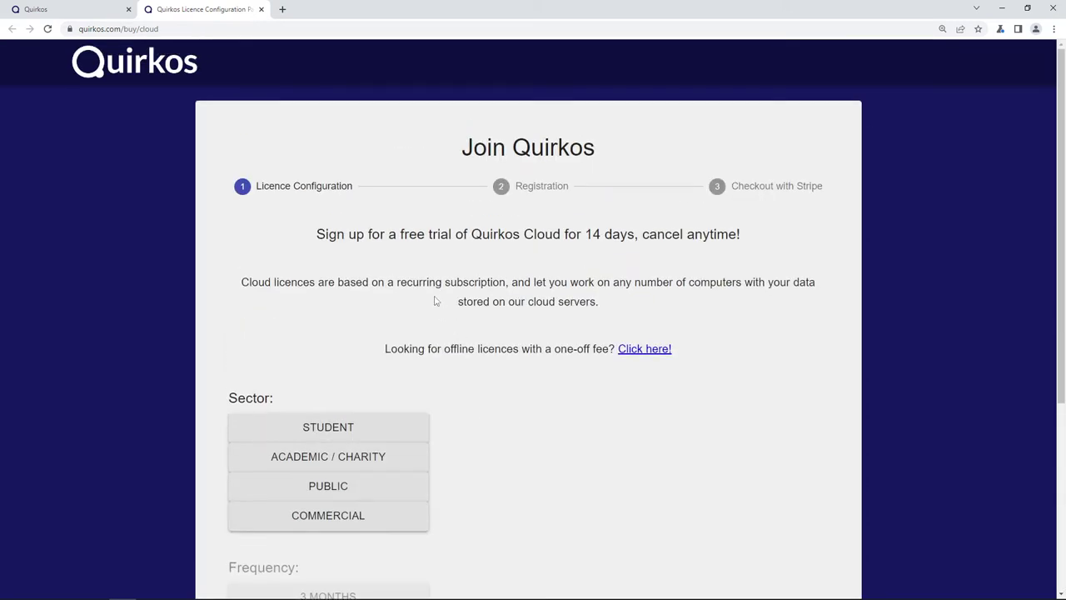
{"action": "left_click", "coordinate": [65, 7]}
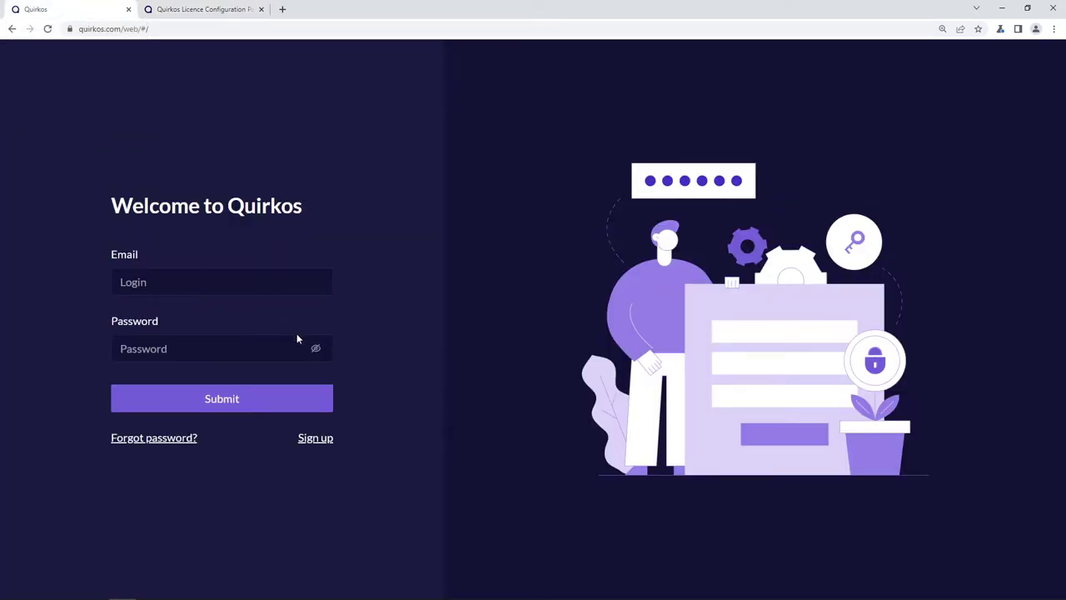
- Log in with the account e-mail and password
{"action": "left_click", "coordinate": [269, 291]}
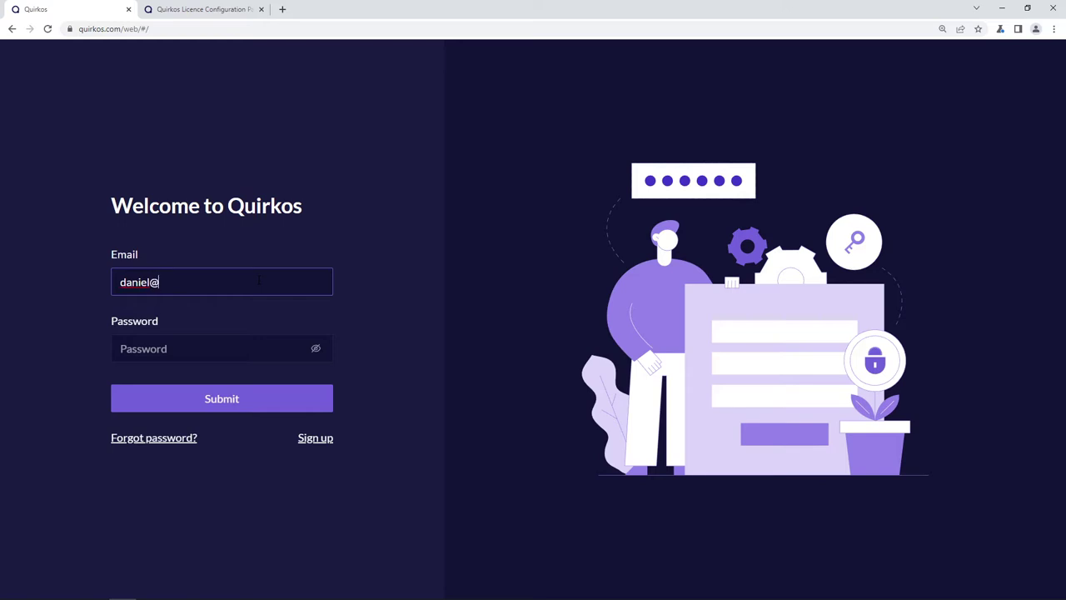
{"action": "key", "text": "Tab"}
{"action": "type", "text": "************"}
{"action": "key", "text": "Return"}
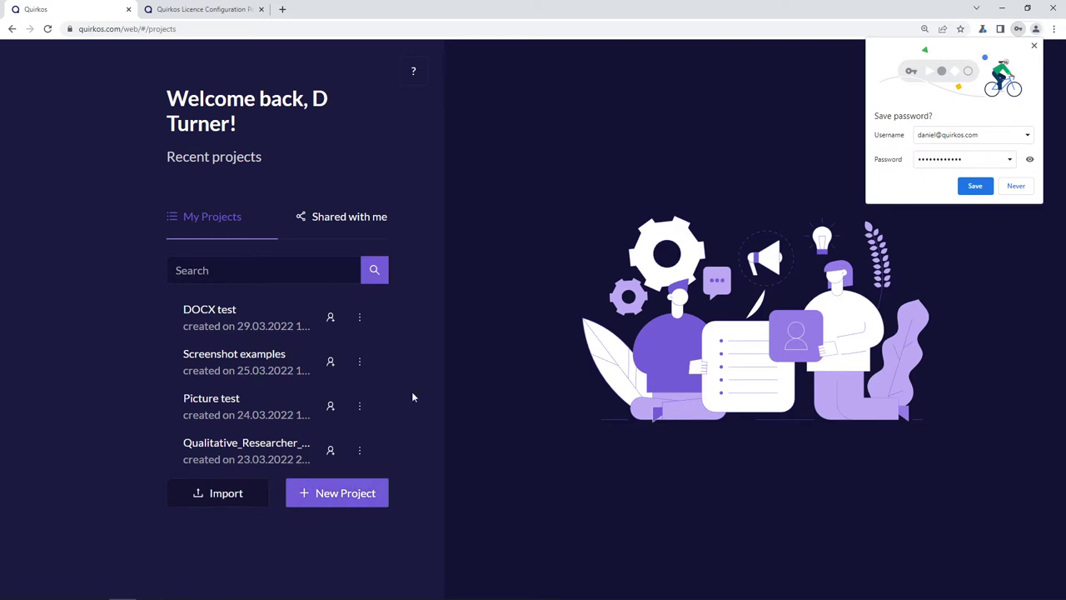
- Check the Shared with me projects, then return to My Projects
{"action": "left_click", "coordinate": [350, 226]}
{"action": "left_click", "coordinate": [234, 226]}
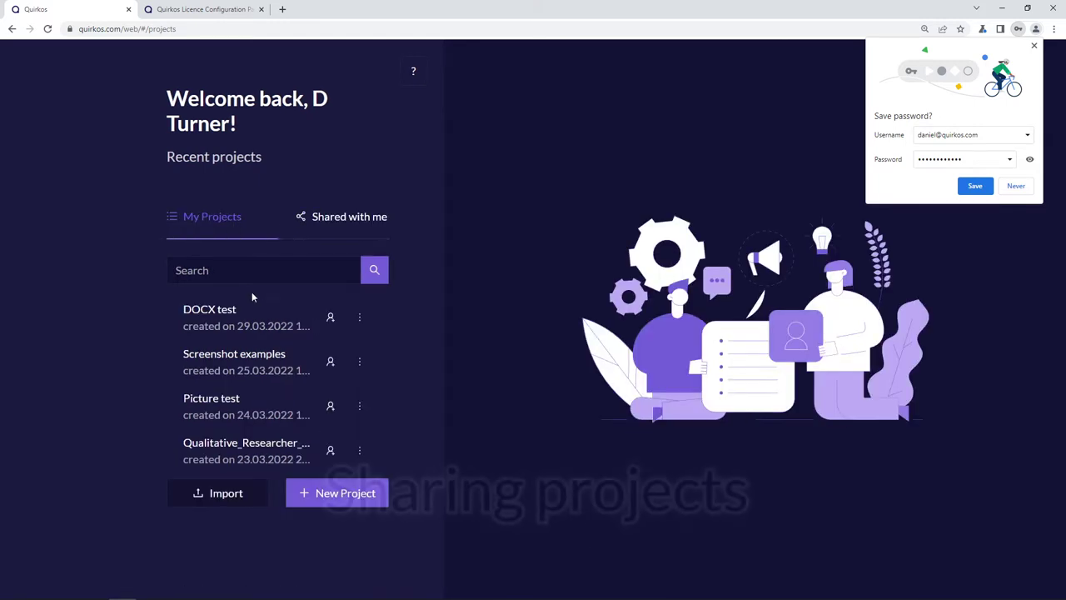
{"action": "left_click", "coordinate": [330, 319]}
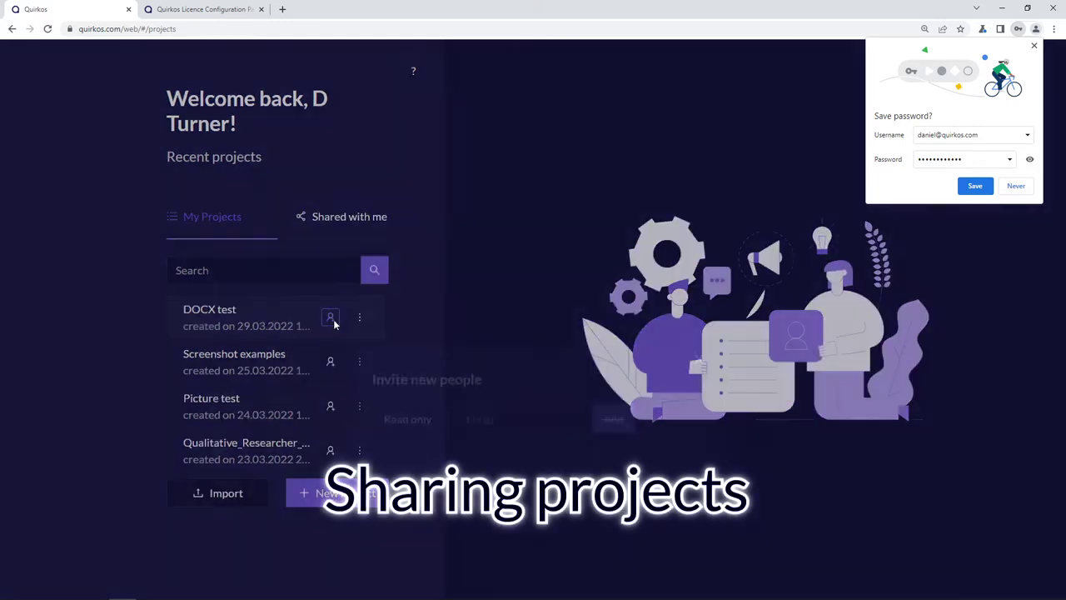
{"action": "left_click", "coordinate": [446, 333]}
{"action": "left_click", "coordinate": [442, 383]}
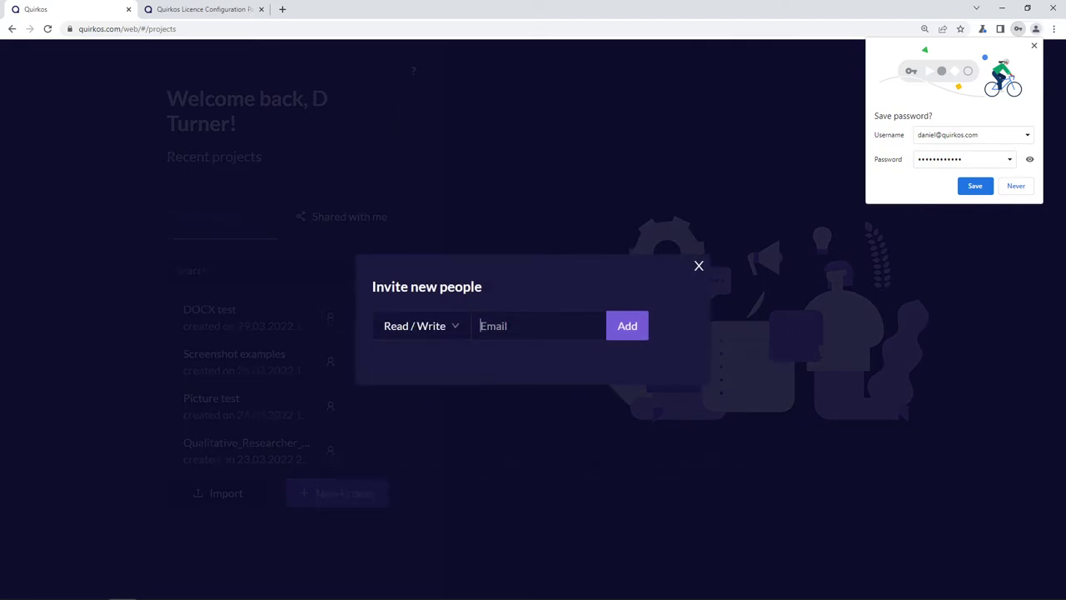
{"action": "left_click", "coordinate": [473, 332]}
{"action": "left_click", "coordinate": [459, 329]}
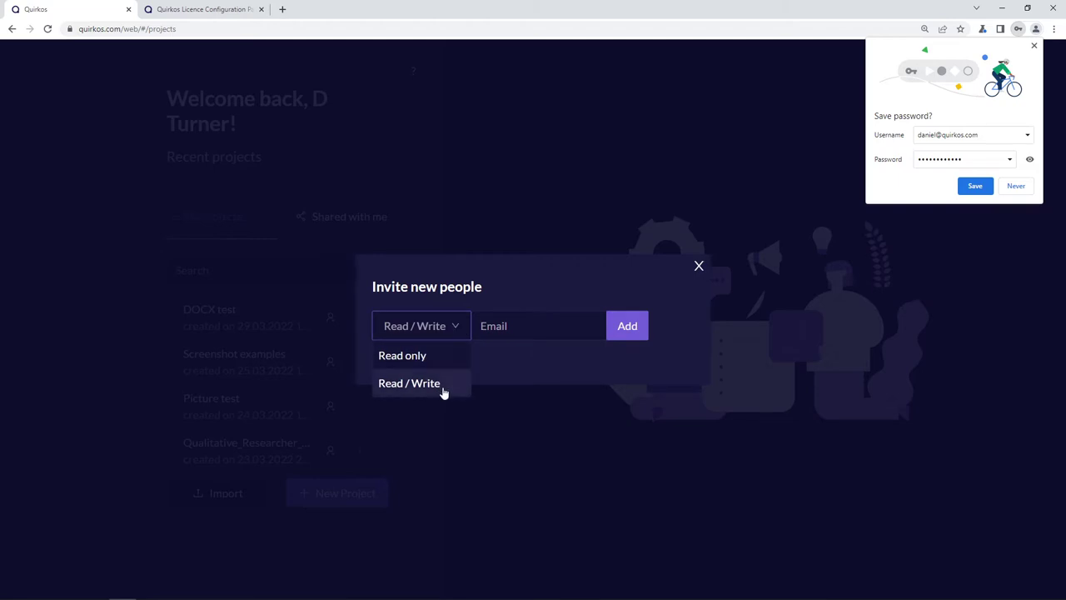
{"action": "left_click", "coordinate": [700, 267]}
{"action": "left_click", "coordinate": [361, 318]}
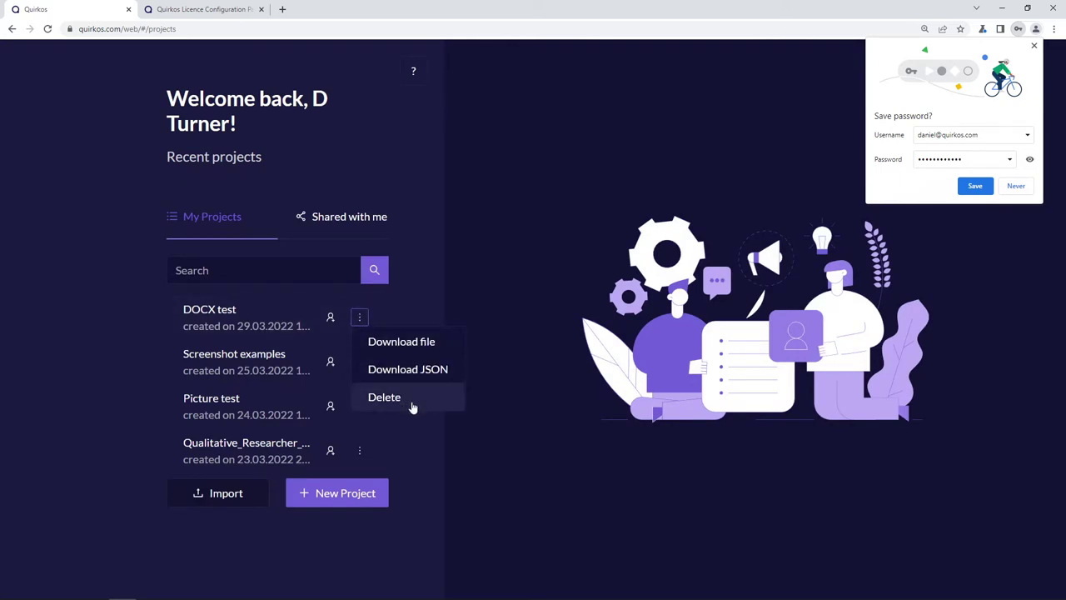
{"action": "left_click", "coordinate": [415, 434]}
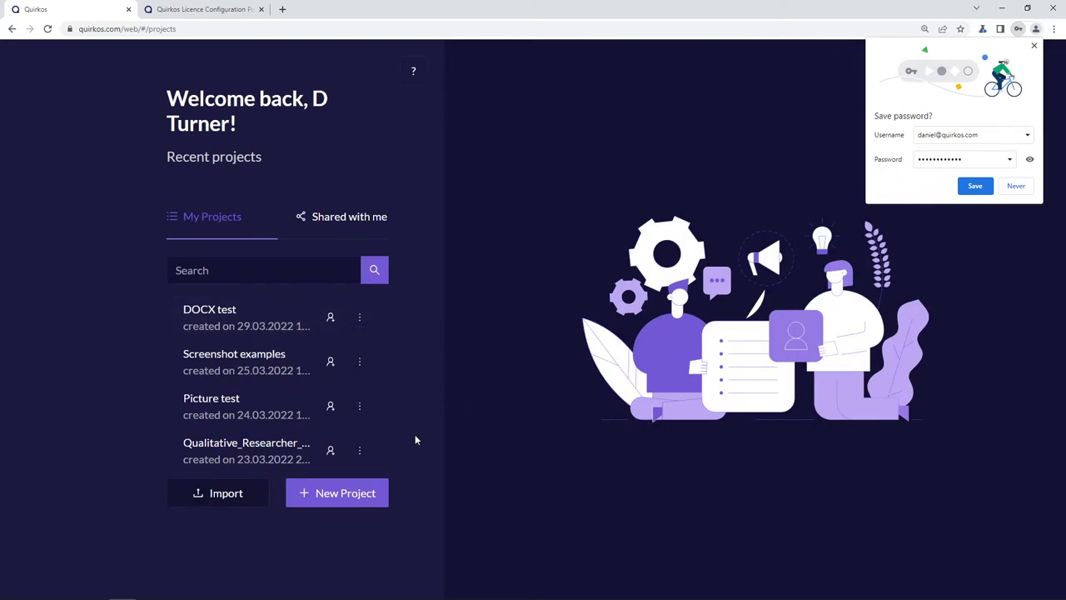
- Create a new project named 'Tutorial Test', dismissing Chrome's save-password offer
{"action": "left_click", "coordinate": [352, 494]}
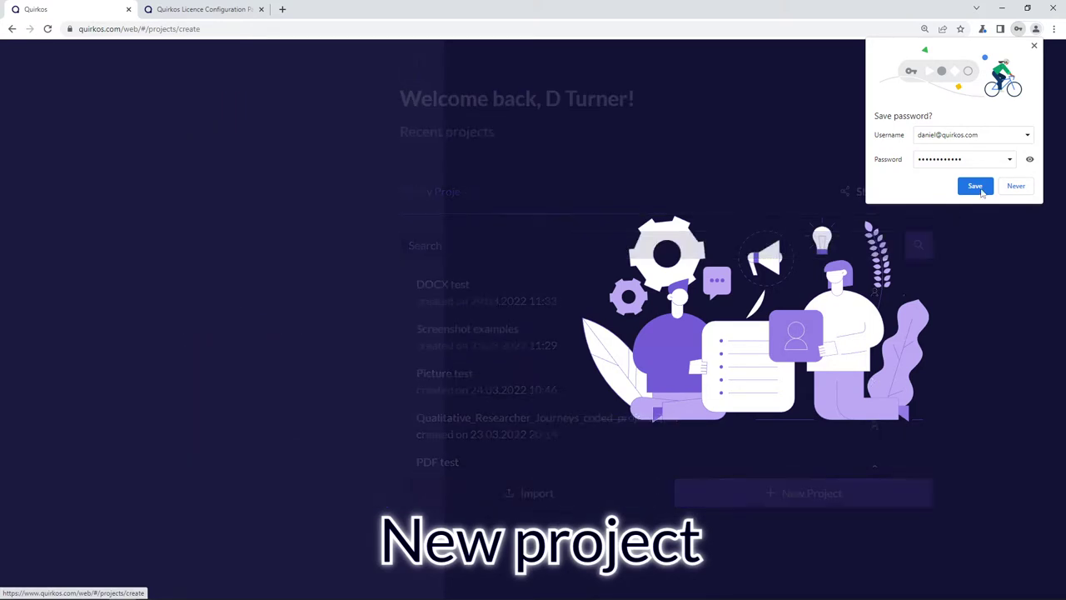
{"action": "left_click", "coordinate": [1017, 187]}
{"action": "left_click", "coordinate": [170, 307]}
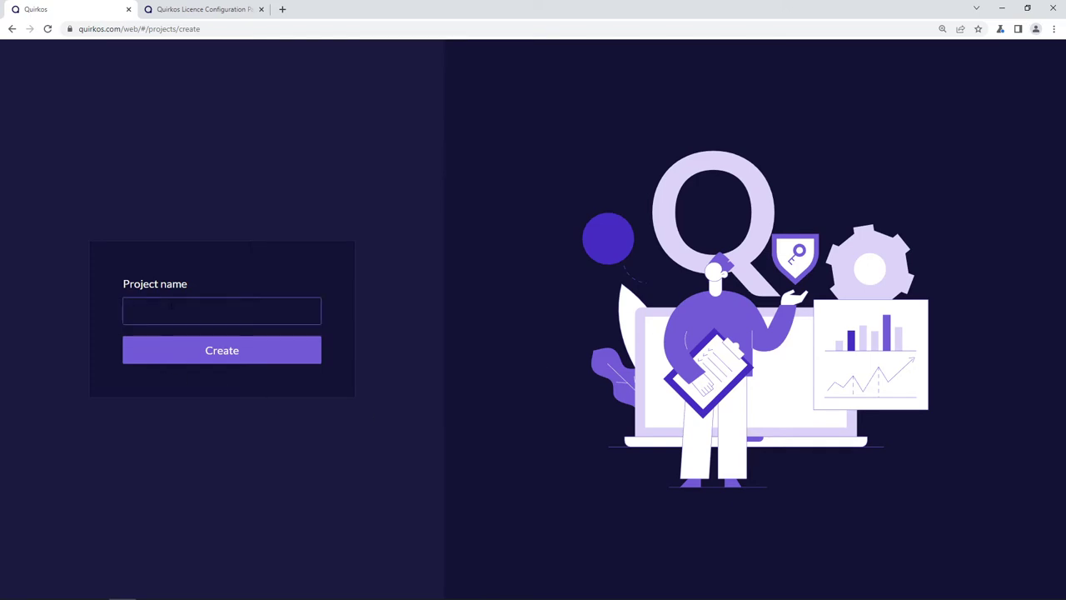
{"action": "type", "text": "Tutorial Test"}
{"action": "left_click", "coordinate": [231, 353]}
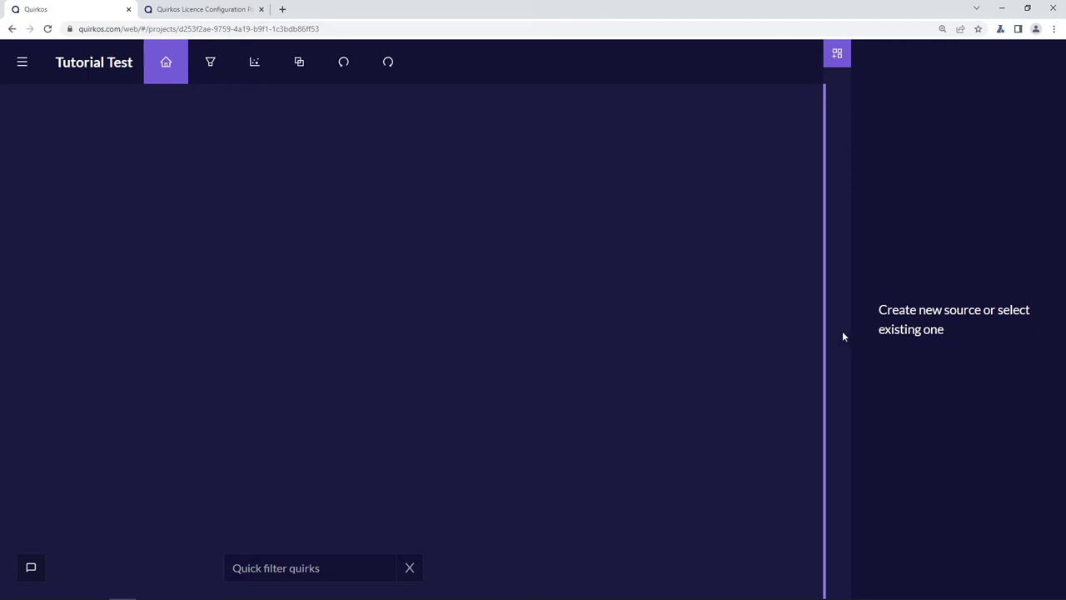
- Widen the source panel and show the main menu's Add sources choices
{"action": "left_click_drag", "start_coordinate": [824, 329], "coordinate": [697, 358]}
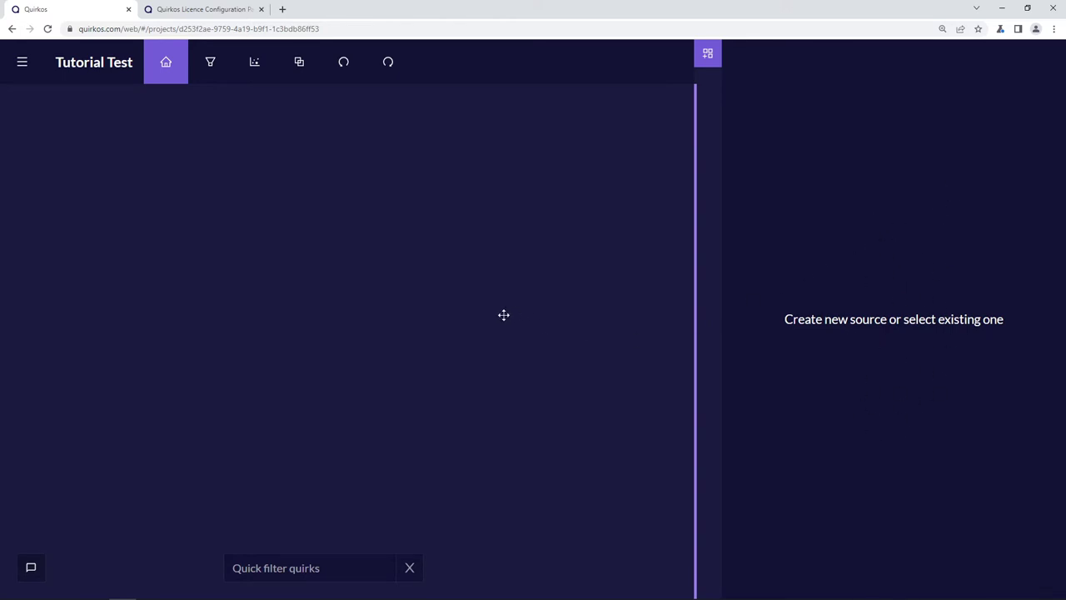
{"action": "left_click", "coordinate": [28, 74]}
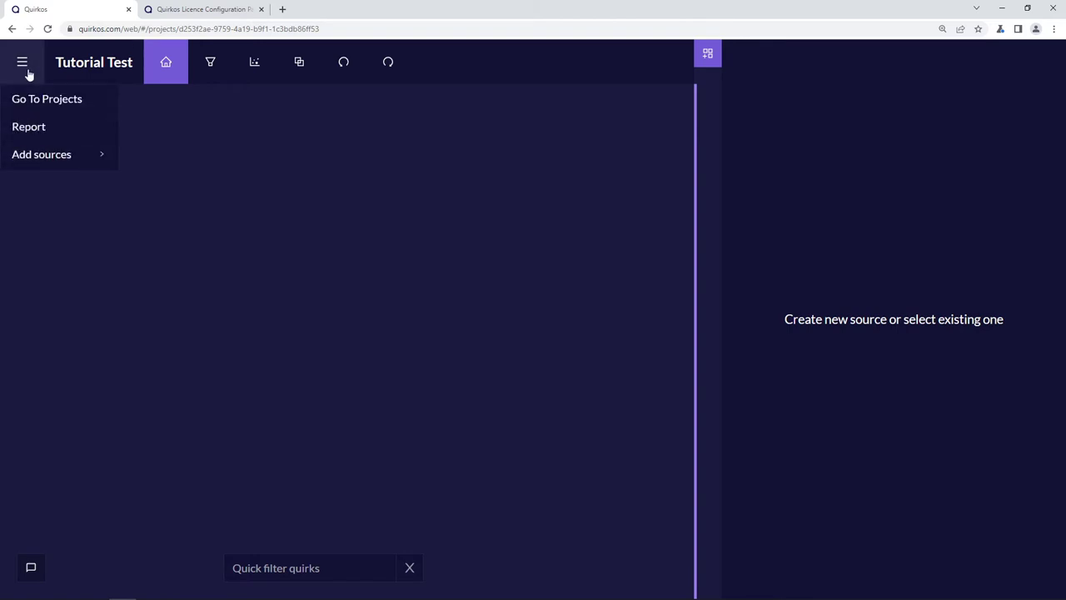
{"action": "mouse_move", "coordinate": [55, 155]}
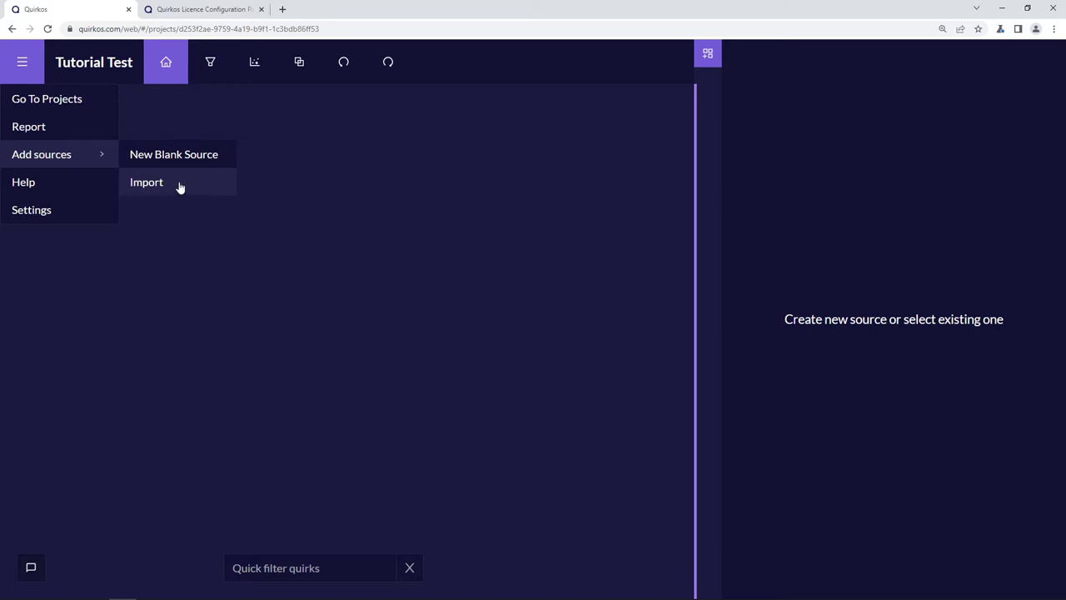
- Import all three Word transcripts from the Desktop's Qual Project folder
{"action": "left_click", "coordinate": [179, 186]}
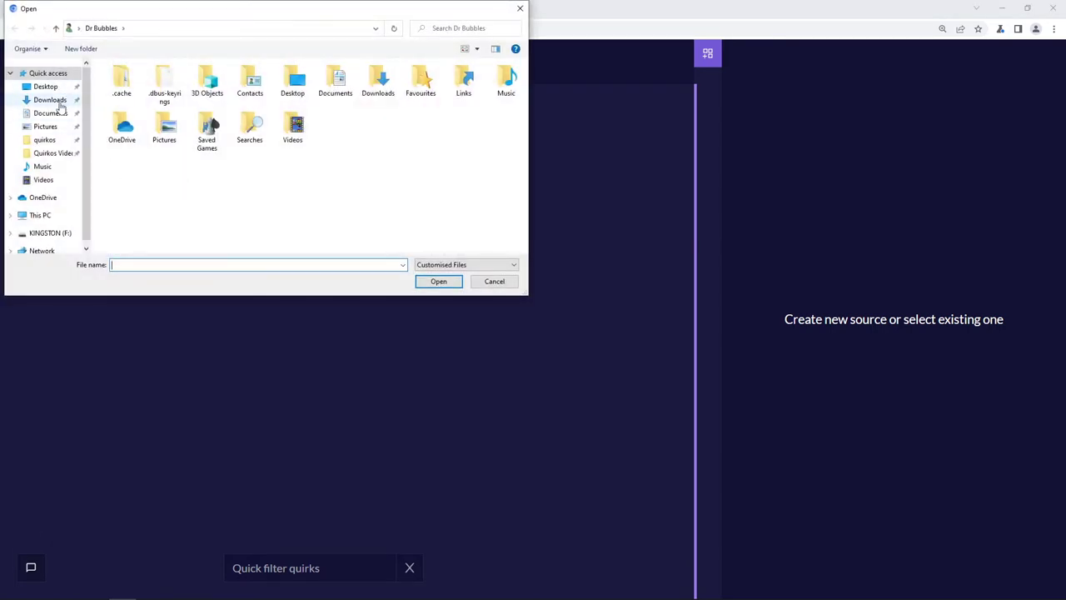
{"action": "left_click", "coordinate": [45, 86]}
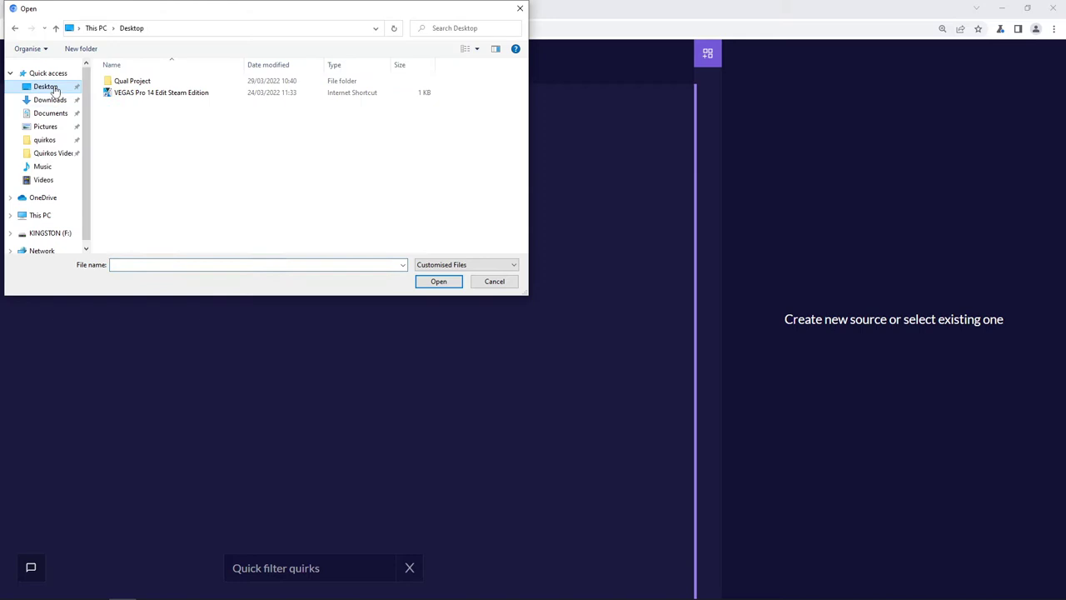
{"action": "double_click", "coordinate": [138, 83]}
{"action": "left_click", "coordinate": [139, 83]}
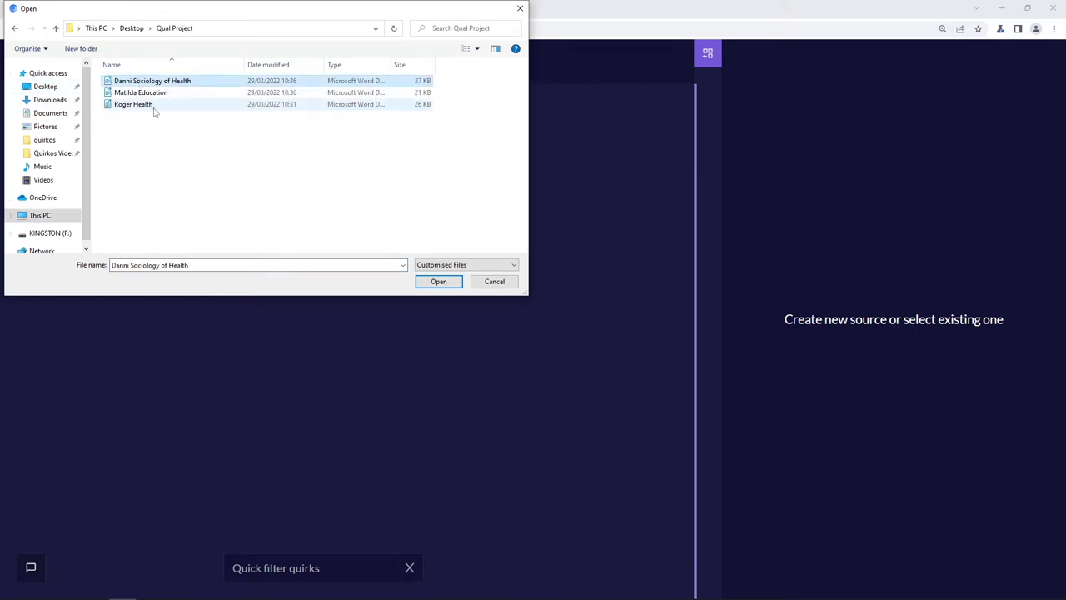
{"action": "left_click", "coordinate": [154, 111], "text": "shift"}
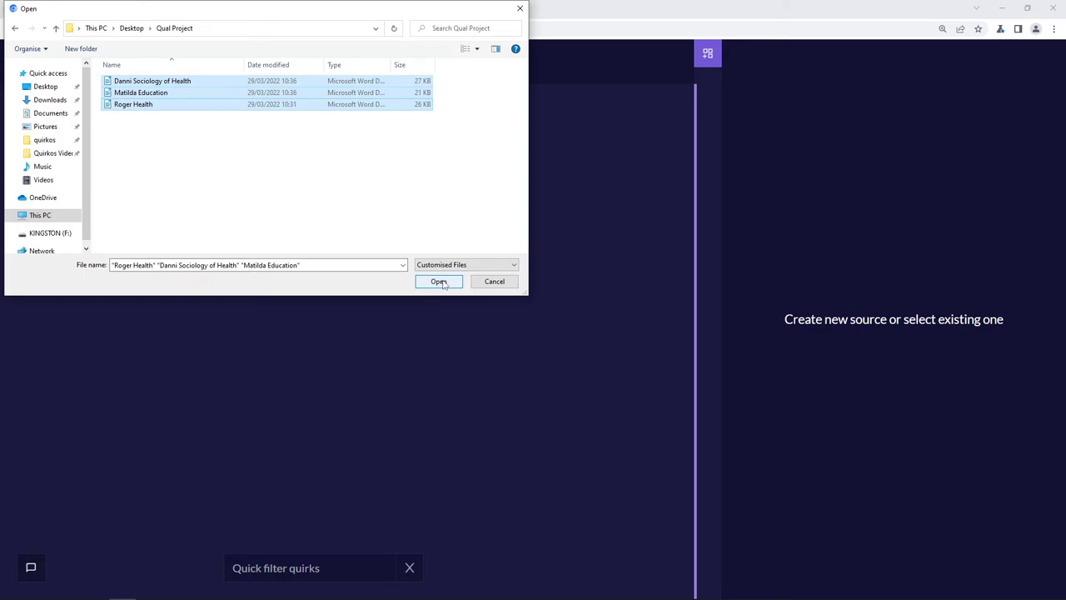
{"action": "left_click", "coordinate": [439, 281]}
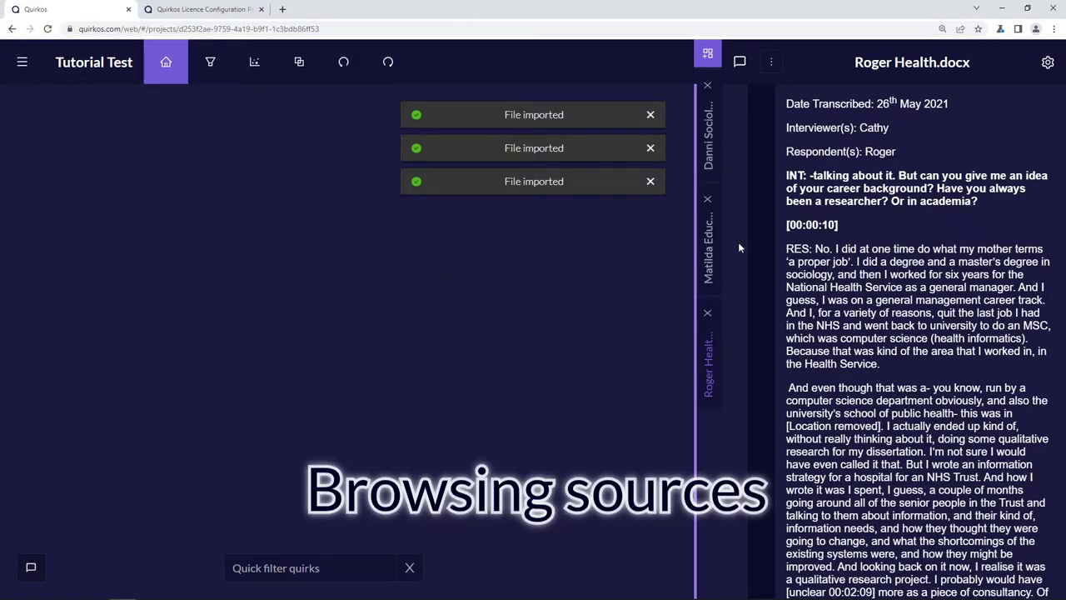
- Switch between the Matilda Education, Danni Sociology of Health and Roger Health transcripts
{"action": "left_click", "coordinate": [710, 247]}
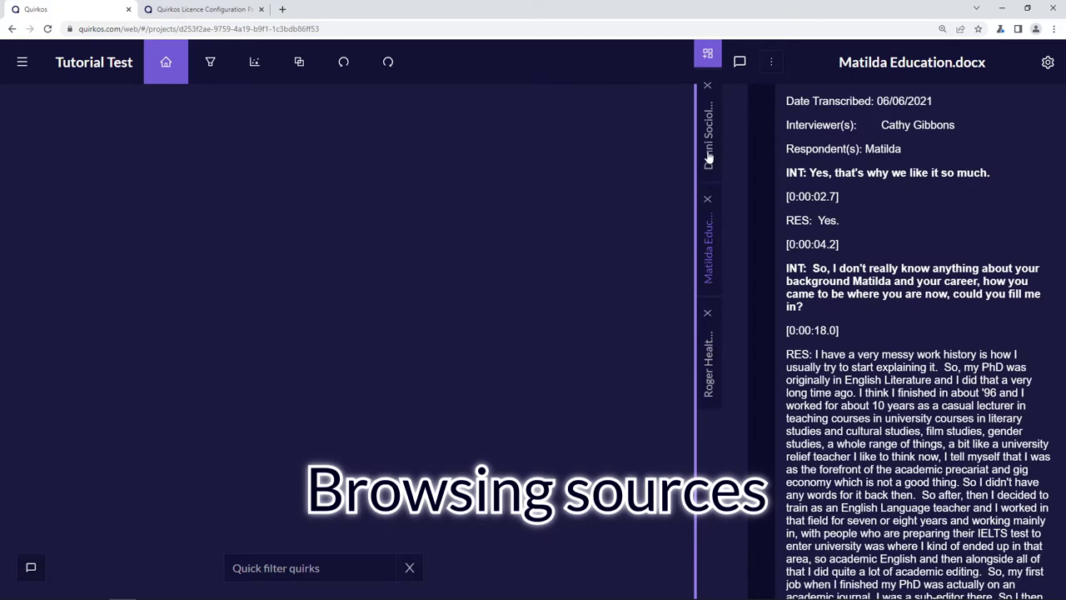
{"action": "left_click", "coordinate": [709, 158]}
{"action": "left_click", "coordinate": [709, 241]}
{"action": "left_click", "coordinate": [708, 360]}
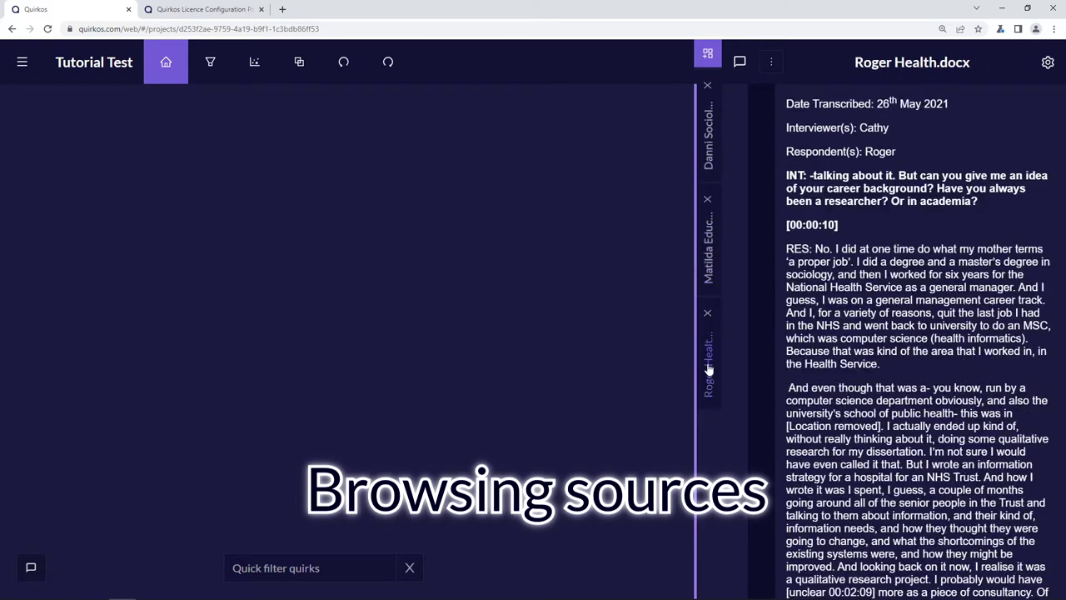
{"action": "left_click", "coordinate": [712, 265]}
{"action": "left_click", "coordinate": [708, 153]}
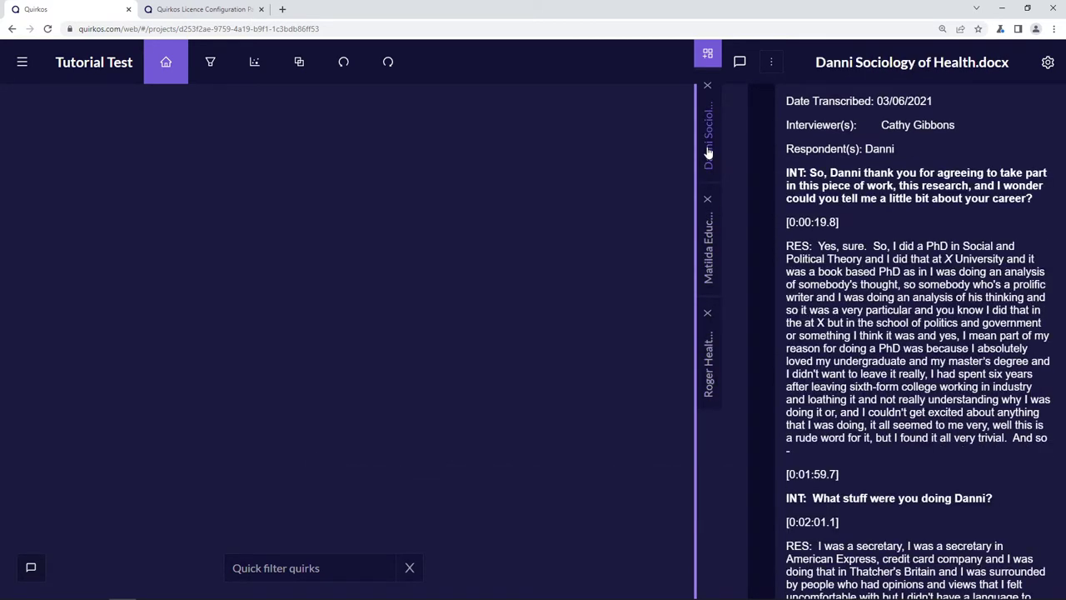
{"action": "left_click", "coordinate": [711, 241]}
{"action": "left_click", "coordinate": [709, 365]}
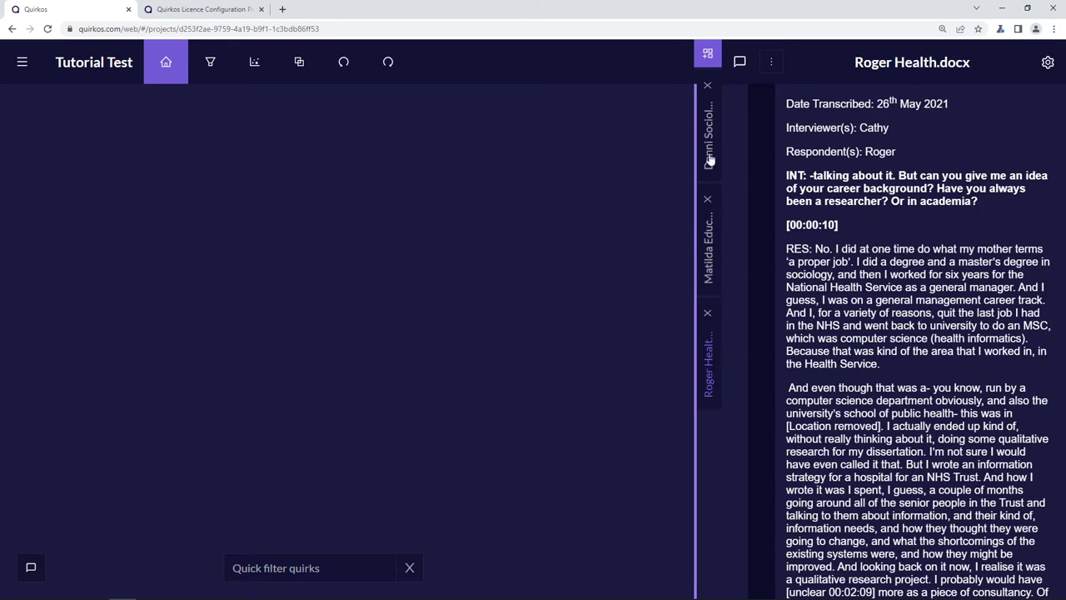
- Try the source search panel, then show Roger Health.docx's edit and delete options
{"action": "left_click", "coordinate": [708, 55]}
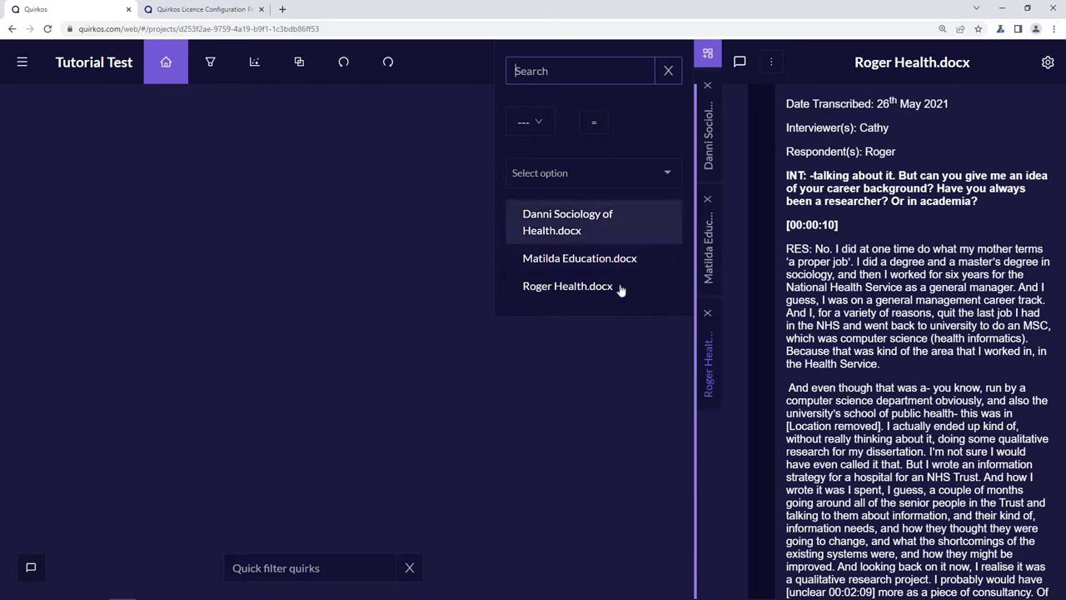
{"action": "left_click", "coordinate": [583, 71]}
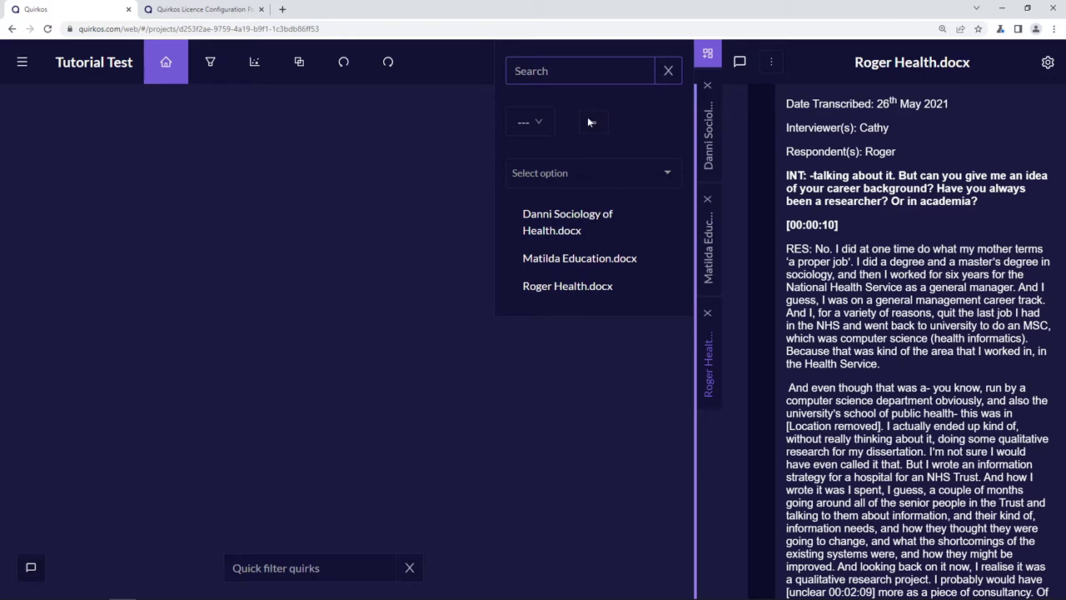
{"action": "left_click", "coordinate": [707, 55]}
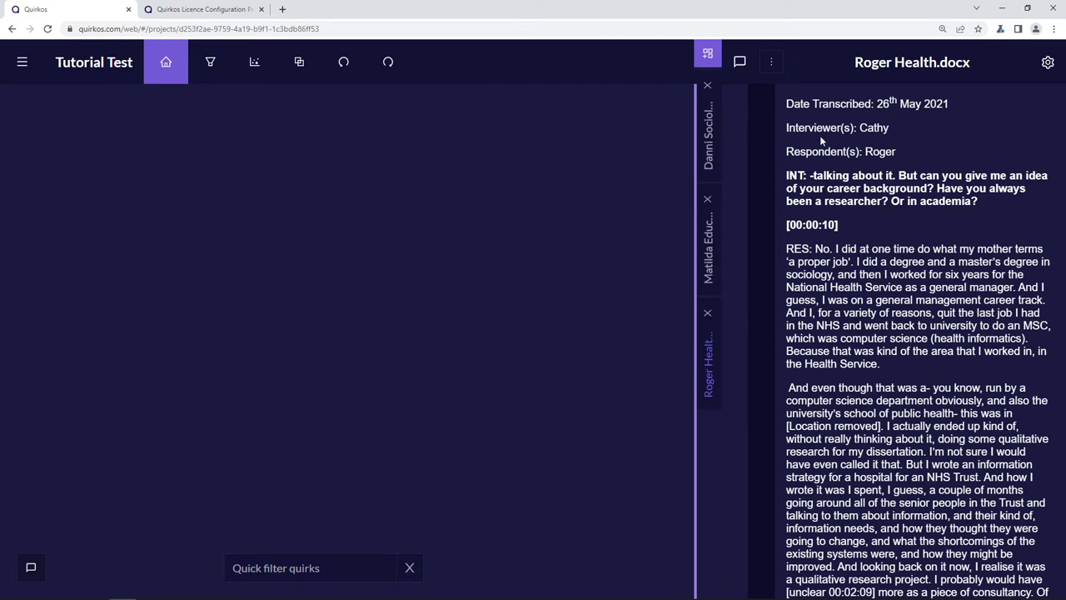
{"action": "left_click", "coordinate": [770, 62]}
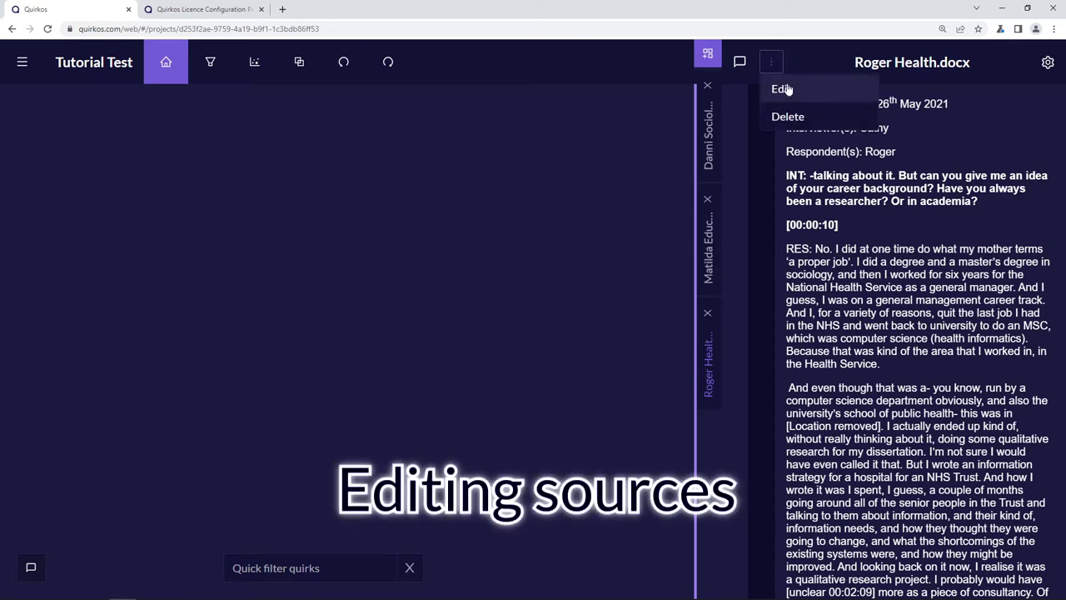
- Bold the word 'senior' in Roger Health.docx, save the edit, and open its properties
{"action": "left_click", "coordinate": [782, 89]}
{"action": "left_click_drag", "start_coordinate": [787, 211], "coordinate": [840, 270]}
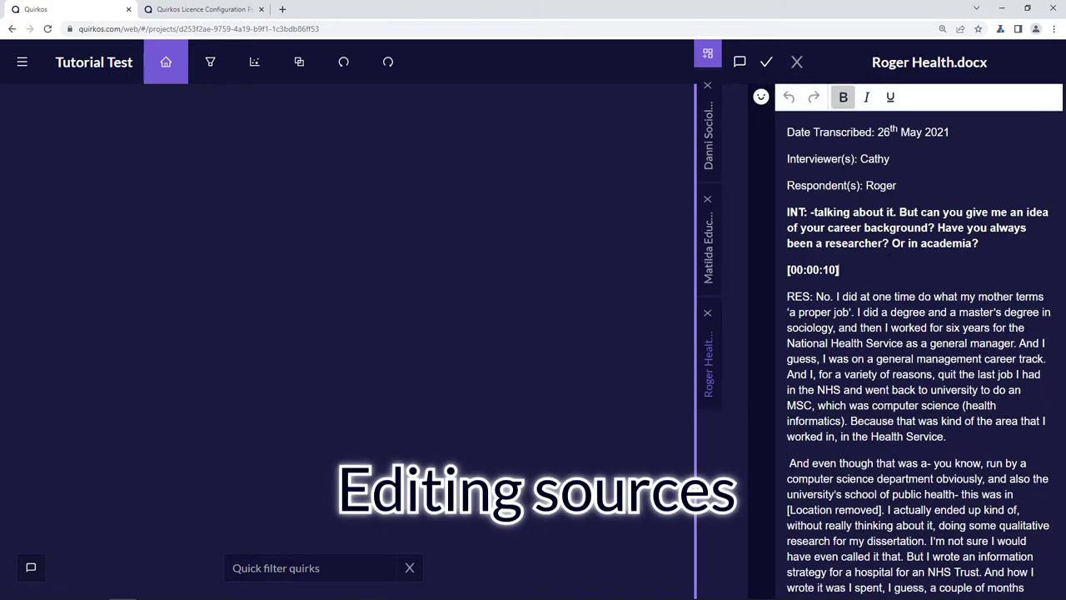
{"action": "left_click", "coordinate": [916, 349]}
{"action": "scroll", "coordinate": [916, 333], "scroll_direction": "down", "scroll_amount": 4}
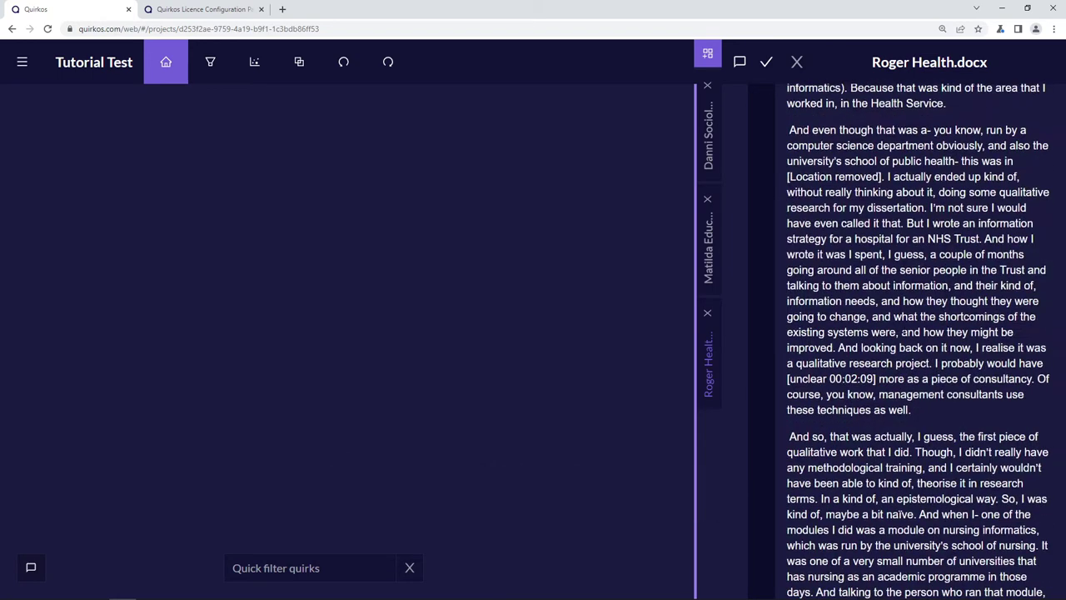
{"action": "double_click", "coordinate": [917, 270]}
{"action": "scroll", "coordinate": [777, 121], "scroll_direction": "up", "scroll_amount": 4}
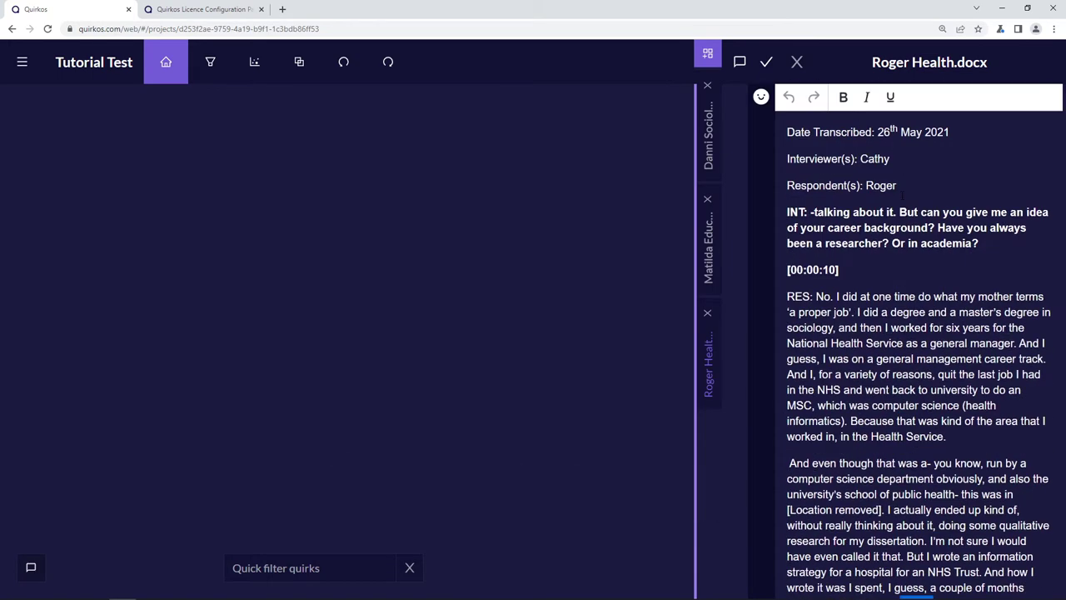
{"action": "left_click", "coordinate": [843, 97]}
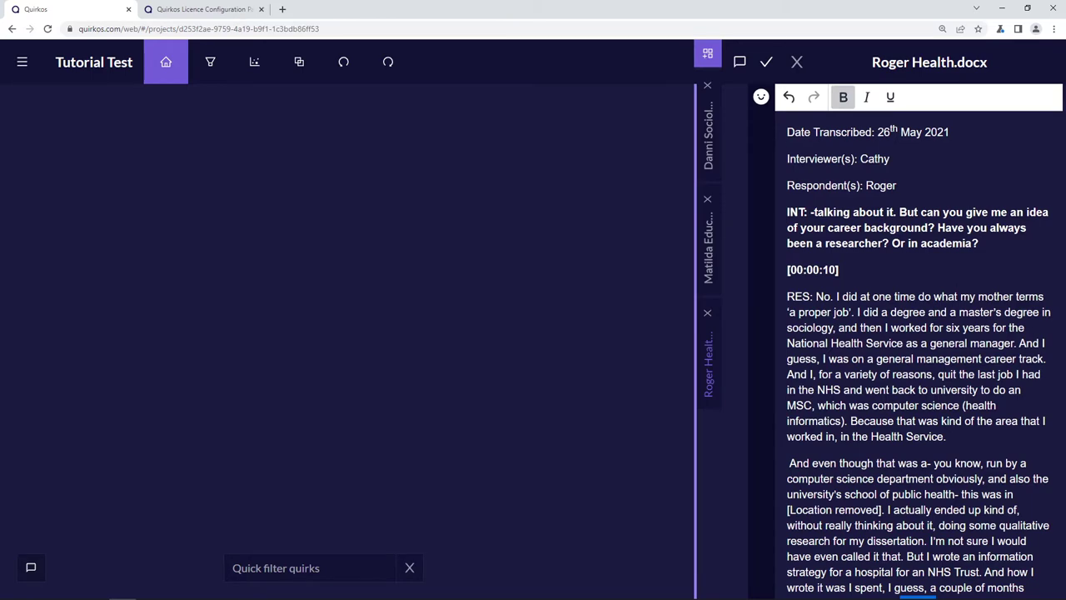
{"action": "left_click", "coordinate": [766, 65]}
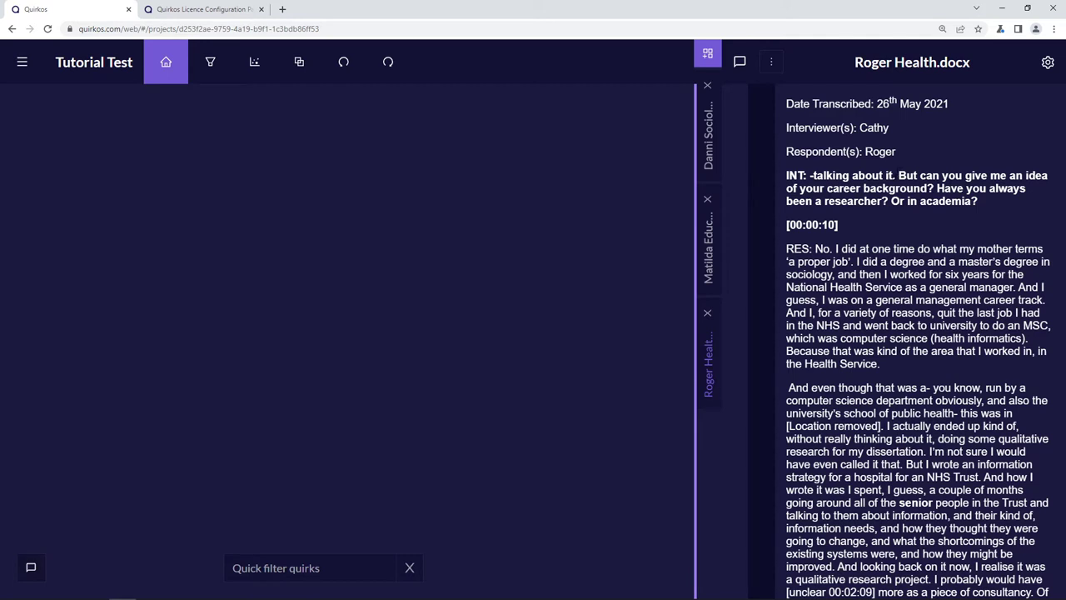
{"action": "left_click", "coordinate": [1048, 63]}
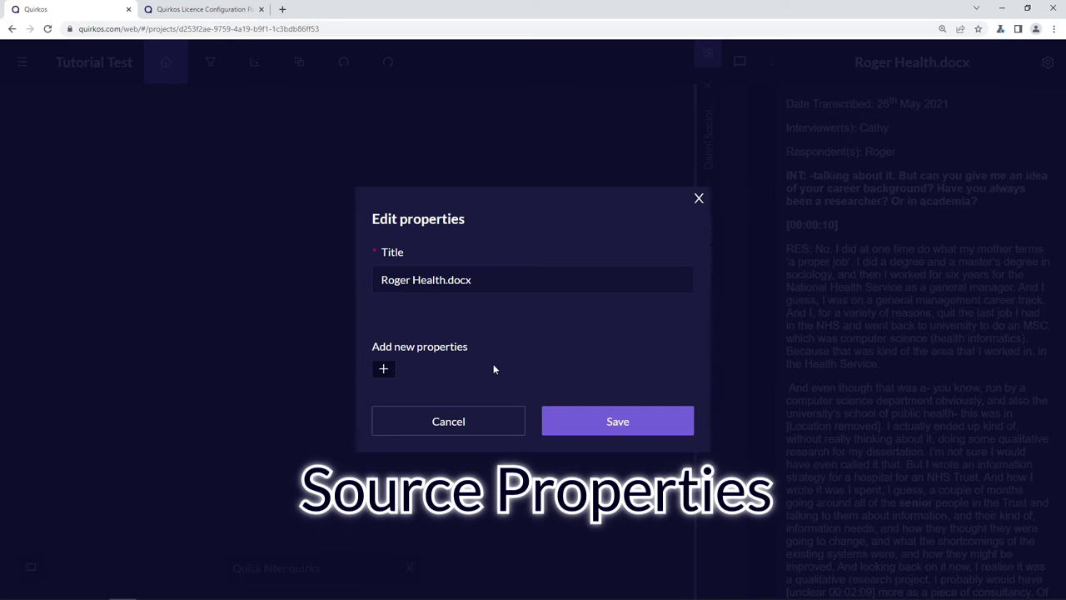
{"action": "left_click_drag", "start_coordinate": [416, 347], "coordinate": [468, 346]}
- Create a source property 'Age' with values 32 and 42
{"action": "left_click", "coordinate": [383, 369]}
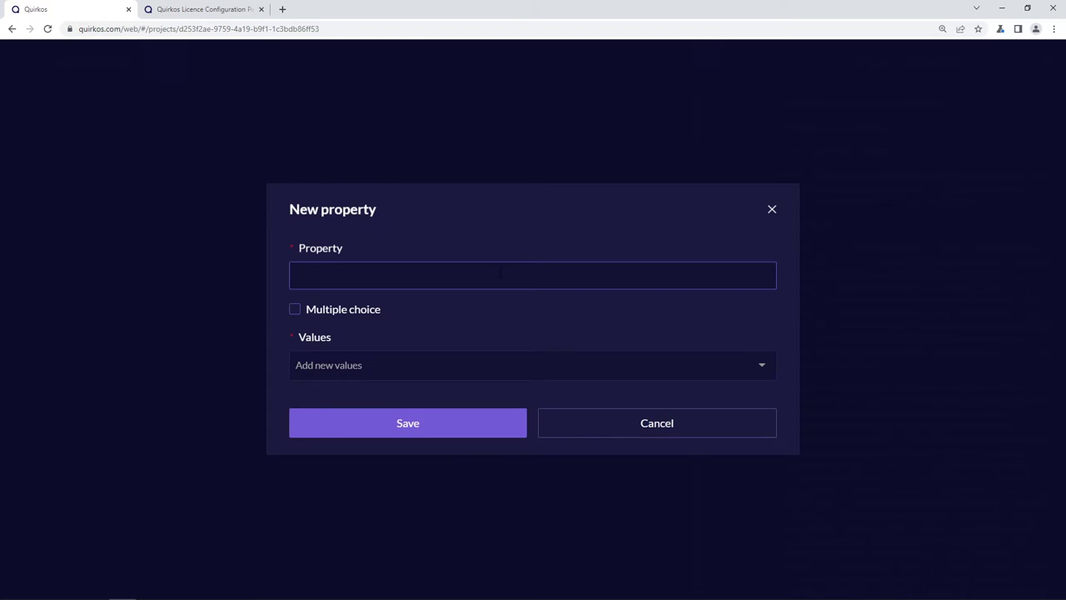
{"action": "type", "text": "Age"}
{"action": "left_click", "coordinate": [400, 363]}
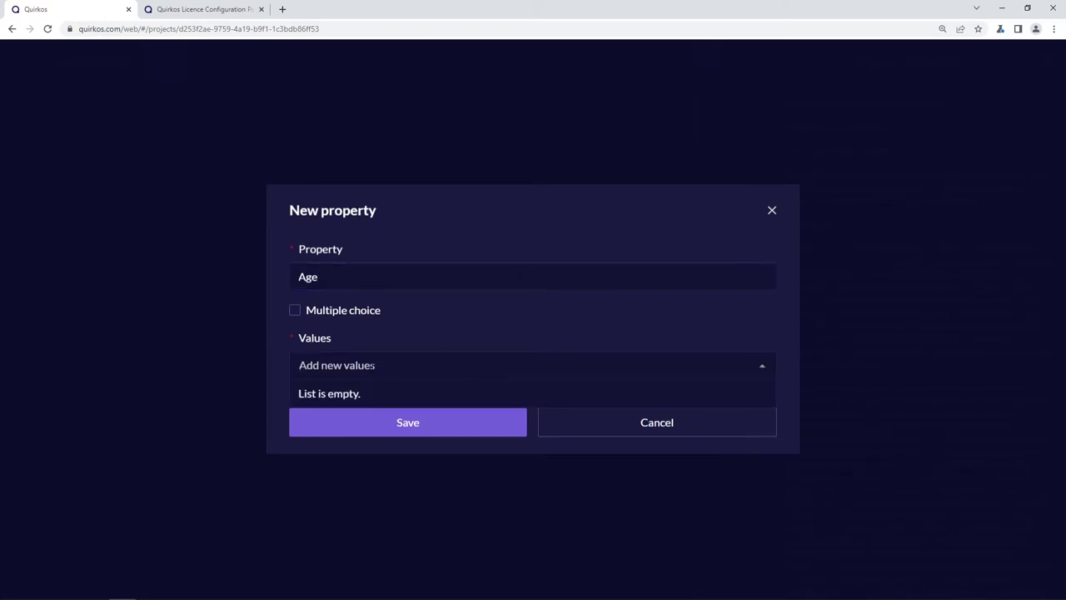
{"action": "type", "text": "32"}
{"action": "key", "text": "Return"}
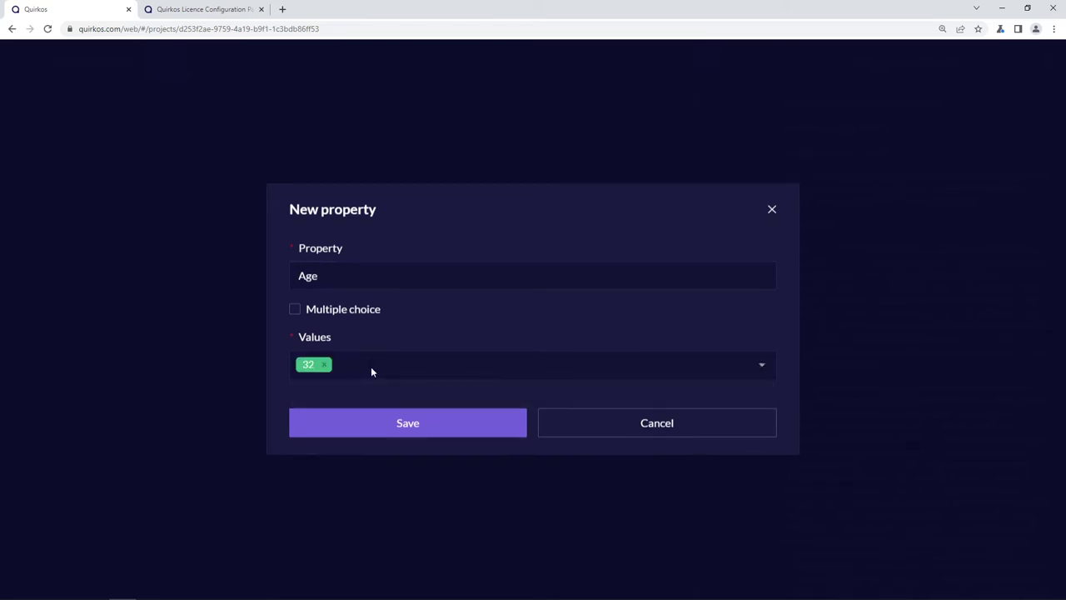
{"action": "left_click", "coordinate": [371, 366]}
{"action": "type", "text": "42"}
{"action": "key", "text": "Return"}
{"action": "left_click", "coordinate": [419, 432]}
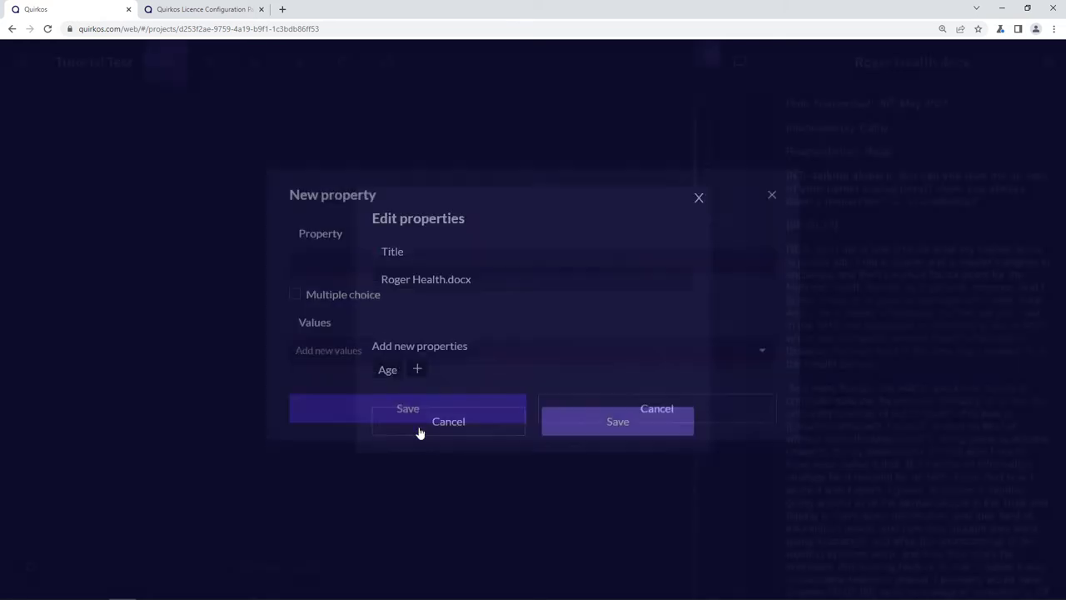
- Assign Roger Health.docx an Age of 42
{"action": "left_click", "coordinate": [395, 377]}
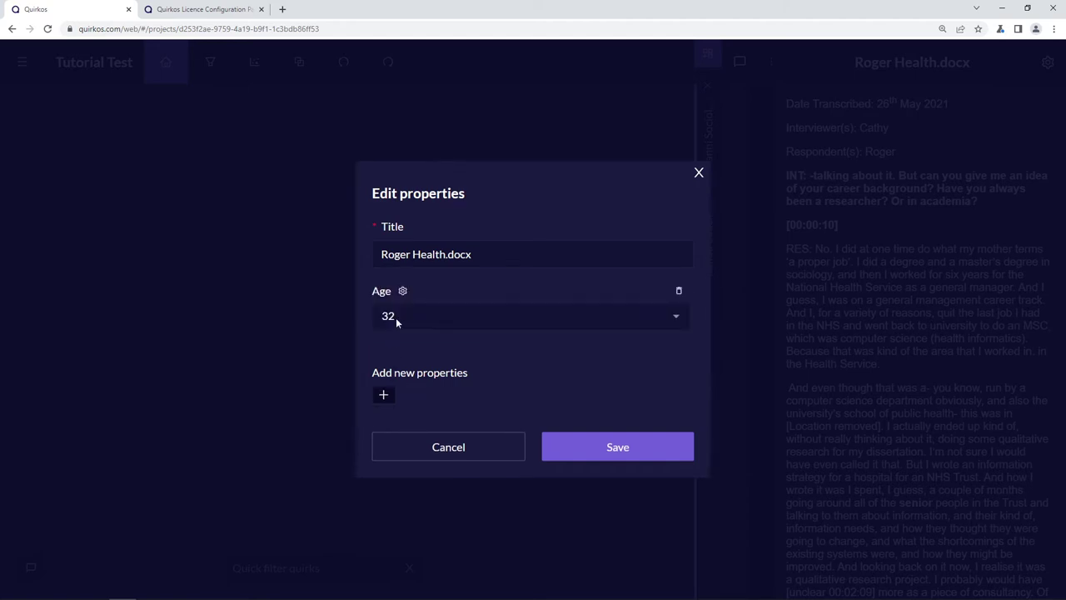
{"action": "left_click", "coordinate": [674, 315]}
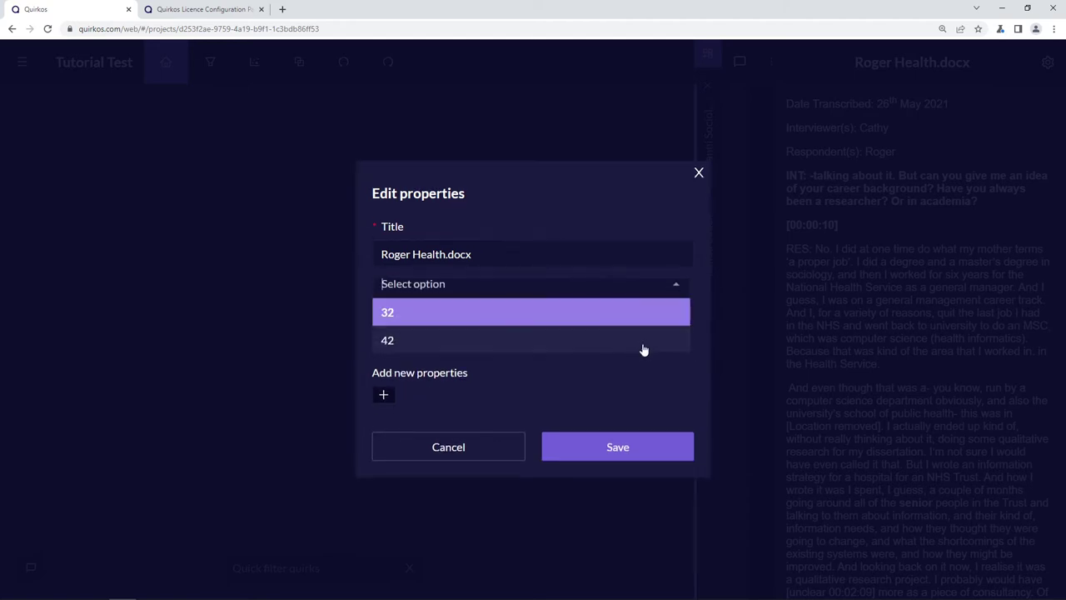
{"action": "left_click", "coordinate": [410, 338]}
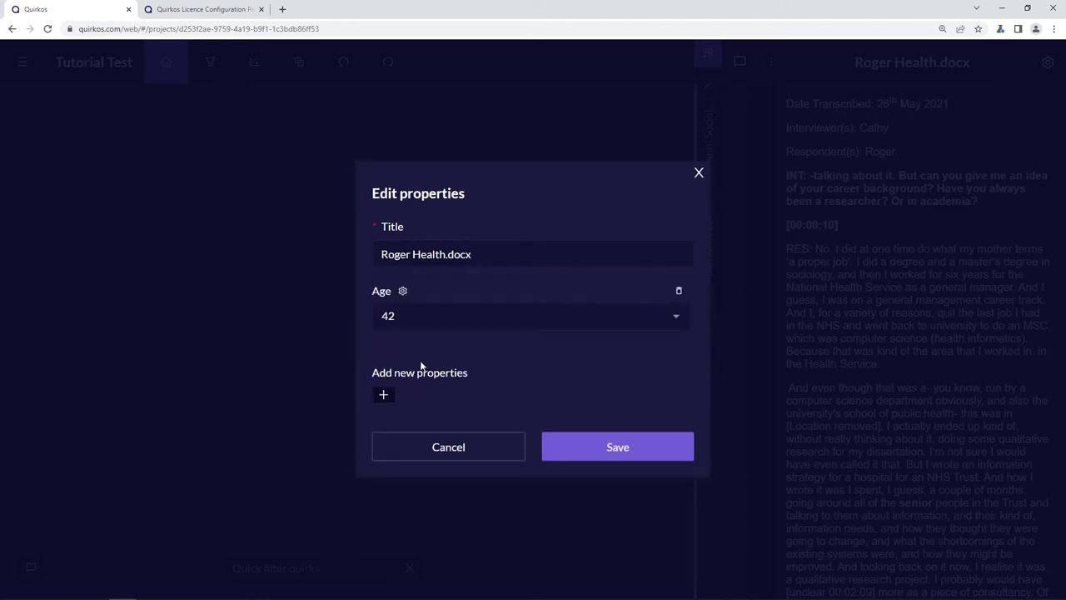
- Create a source property 'Location' with the value Scotland
{"action": "left_click", "coordinate": [384, 397]}
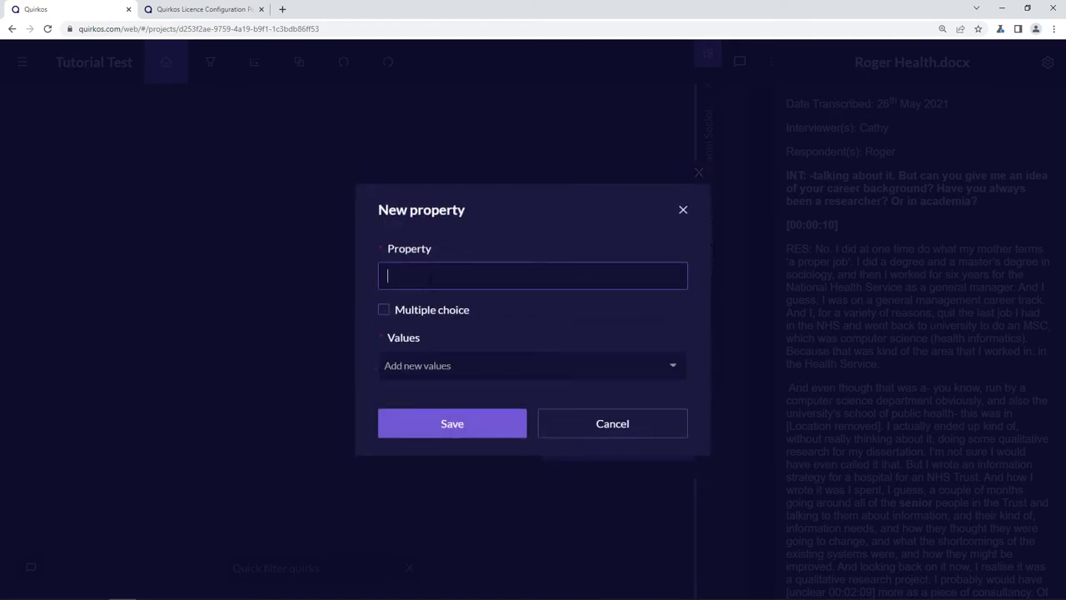
{"action": "type", "text": "Location"}
{"action": "left_click", "coordinate": [438, 363]}
{"action": "type", "text": "Scotland"}
{"action": "key", "text": "Return"}
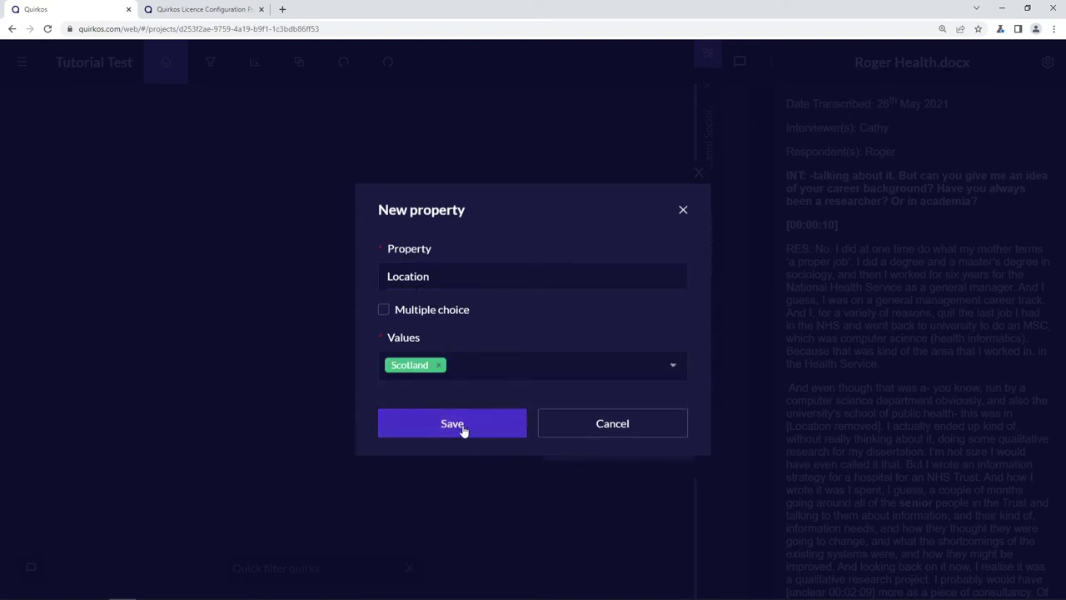
{"action": "left_click", "coordinate": [463, 424]}
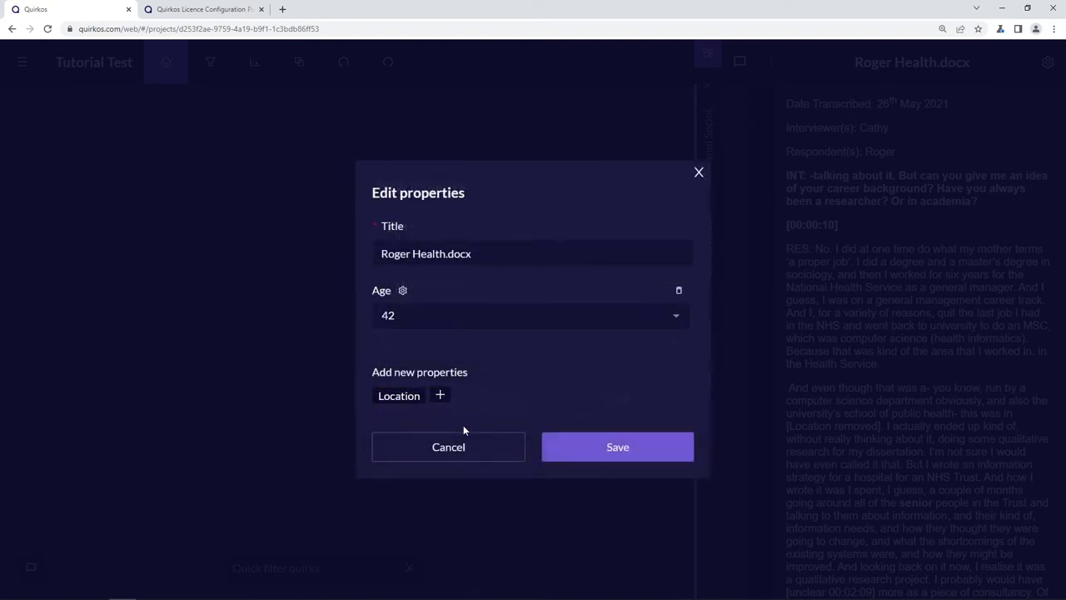
- Set Roger Health.docx's Location to Scotland and save its properties
{"action": "left_click", "coordinate": [411, 403]}
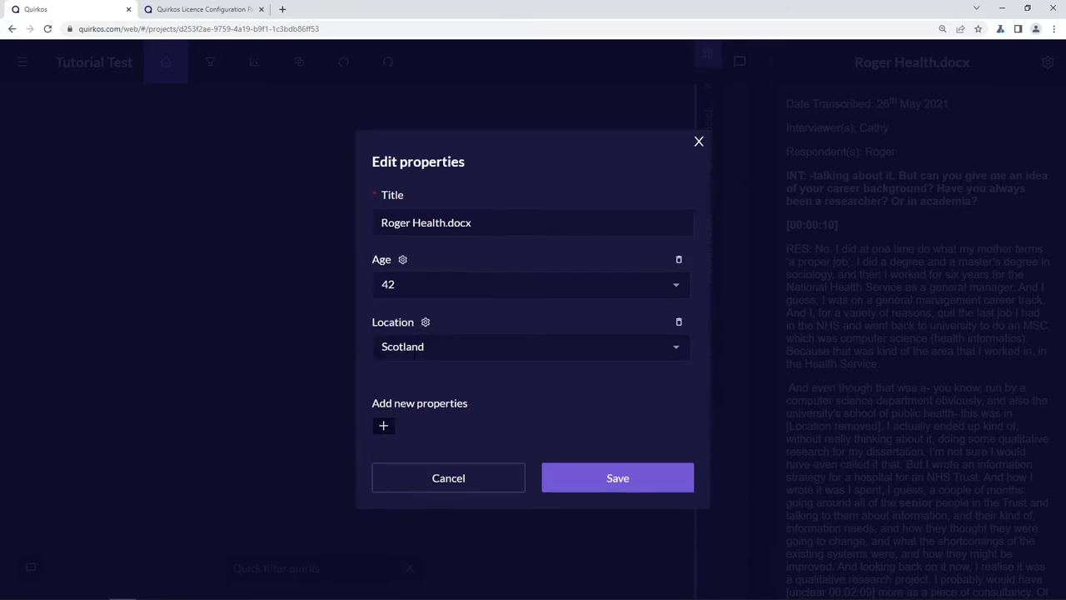
{"action": "left_click", "coordinate": [675, 345]}
{"action": "left_click", "coordinate": [646, 373]}
{"action": "left_click", "coordinate": [614, 481]}
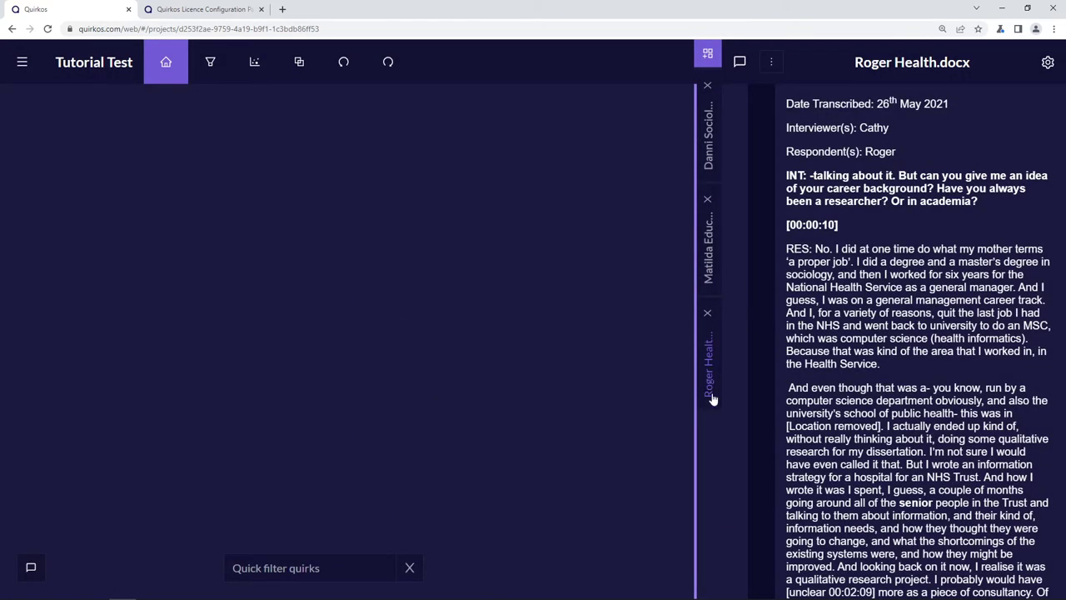
- Switch to Matilda Education.docx and set its Age property to 32
{"action": "left_click", "coordinate": [709, 282]}
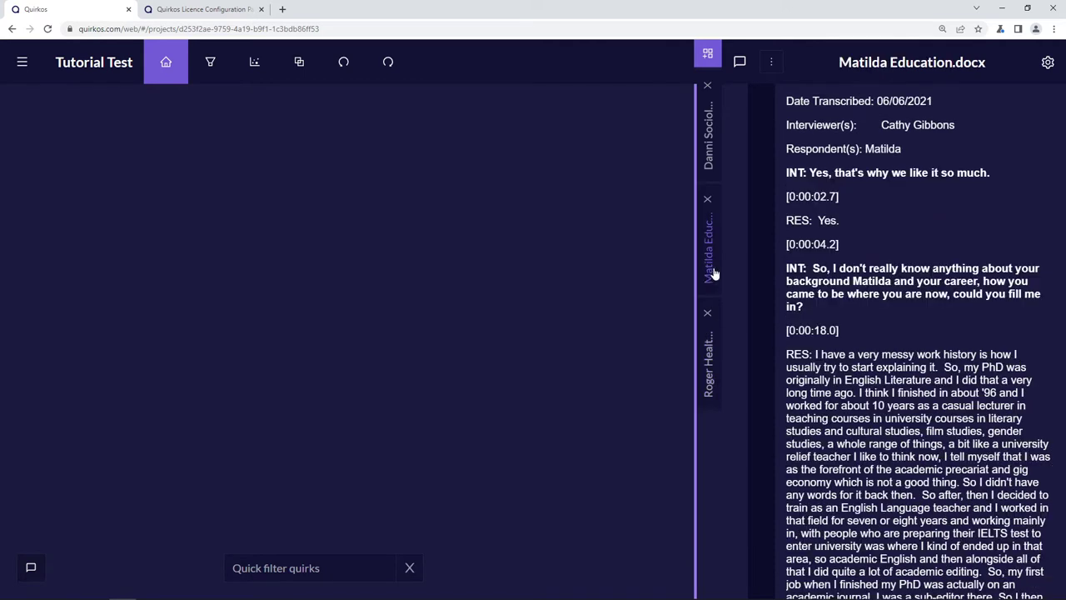
{"action": "left_click", "coordinate": [1048, 62]}
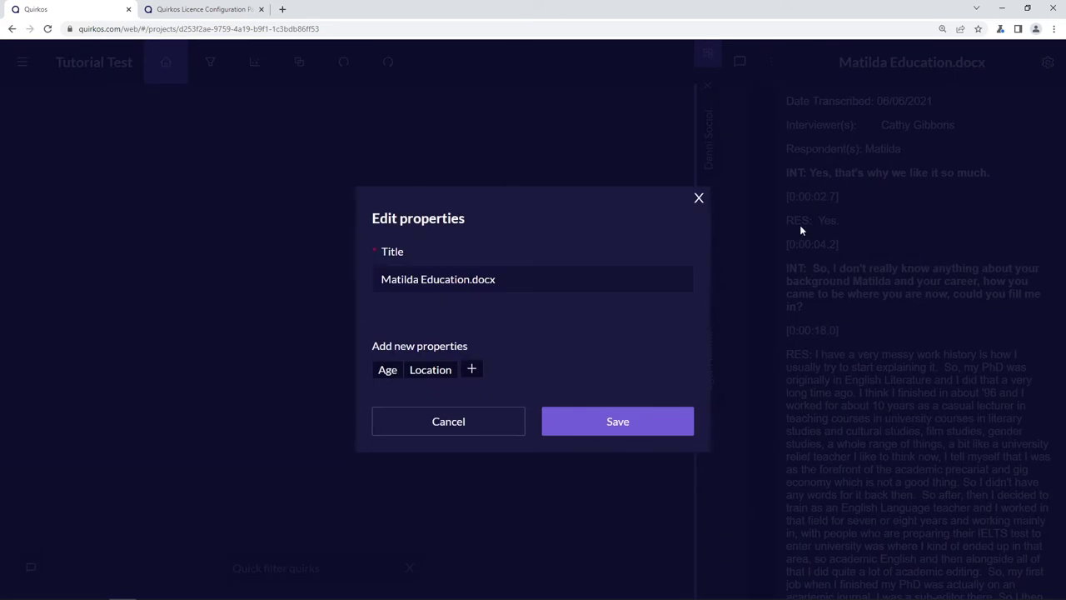
{"action": "left_click", "coordinate": [388, 370]}
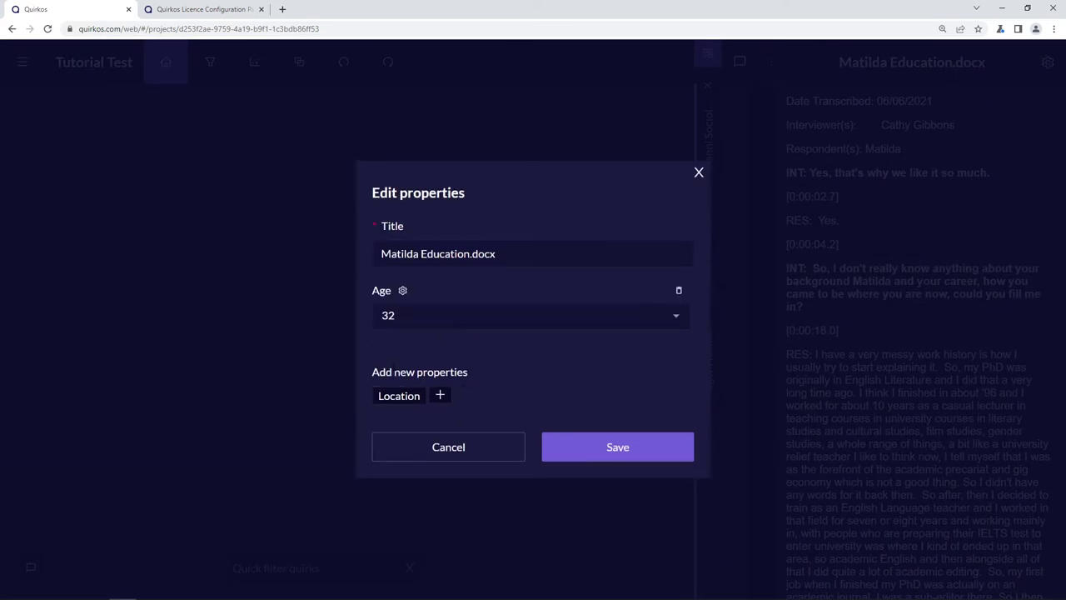
{"action": "left_click", "coordinate": [569, 314]}
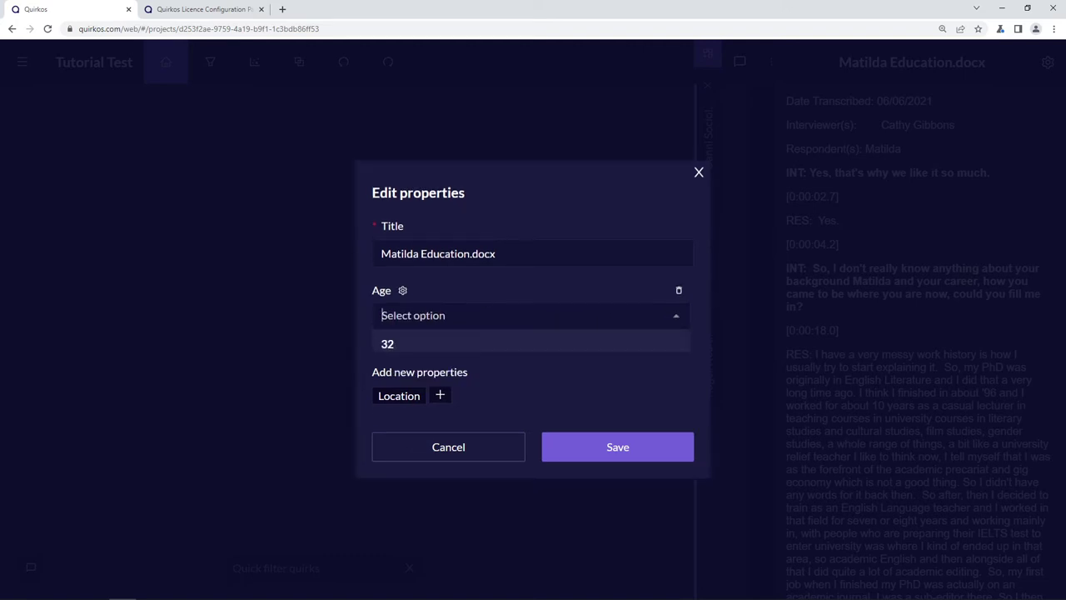
{"action": "left_click", "coordinate": [474, 342]}
- Add the Location property as Australia and save the source properties
{"action": "left_click", "coordinate": [403, 396]}
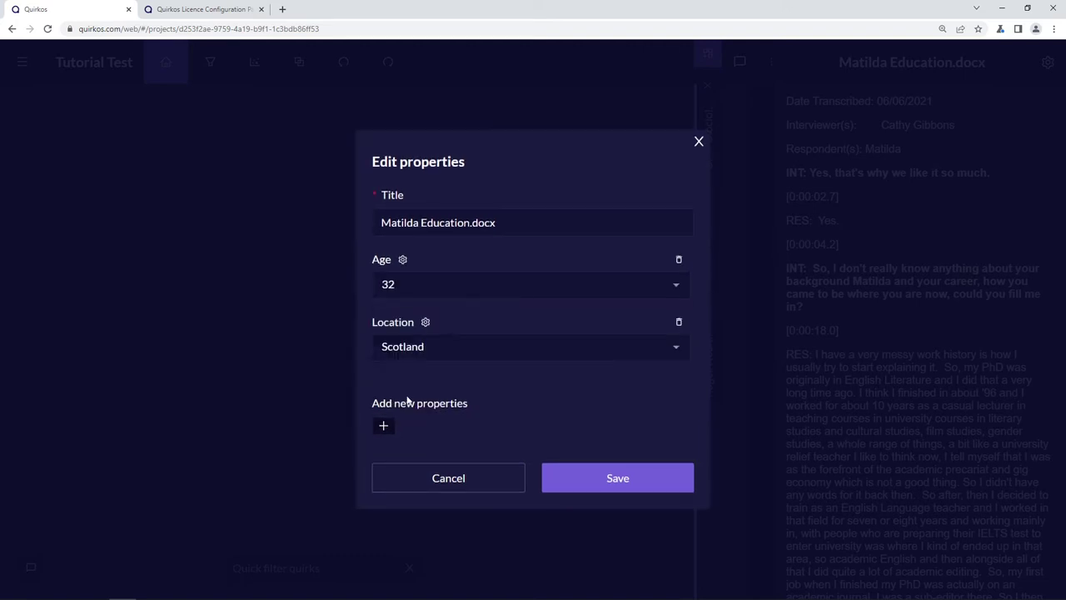
{"action": "left_click", "coordinate": [661, 346]}
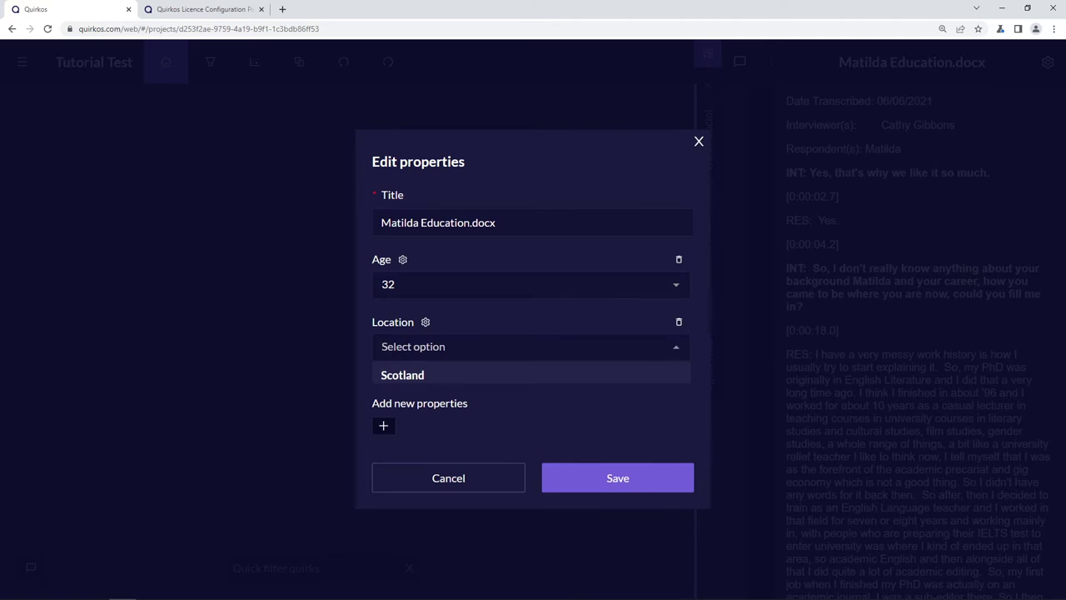
{"action": "type", "text": "Australia"}
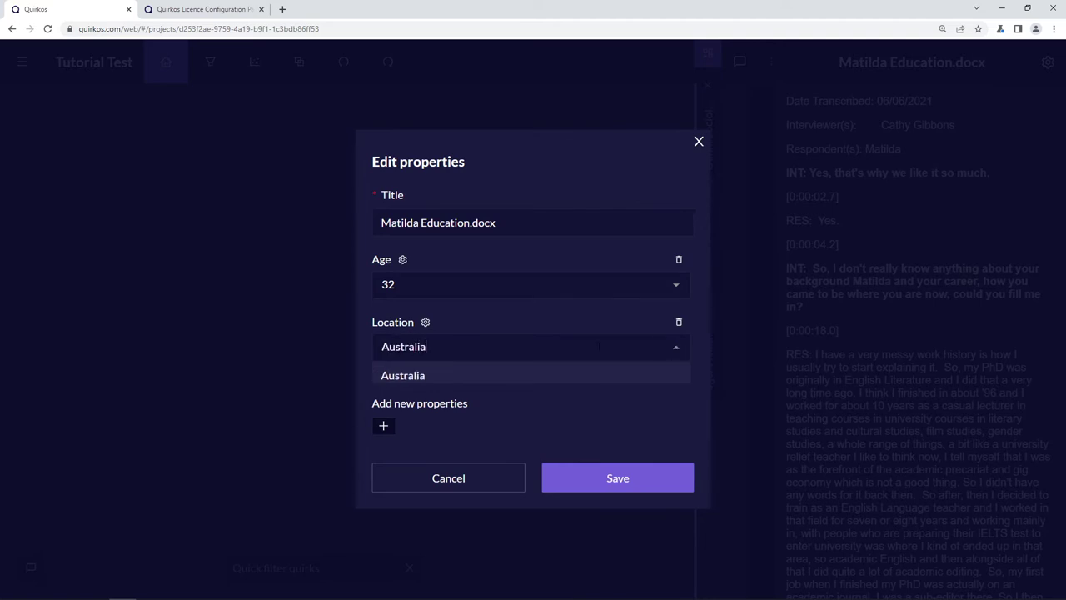
{"action": "key", "text": "Return"}
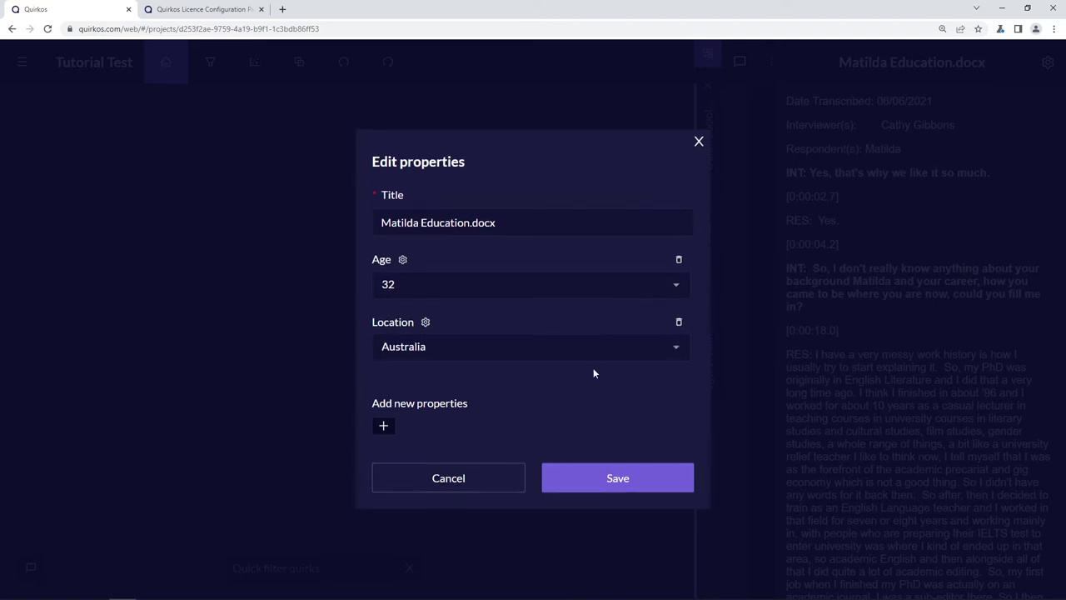
{"action": "left_click", "coordinate": [638, 482]}
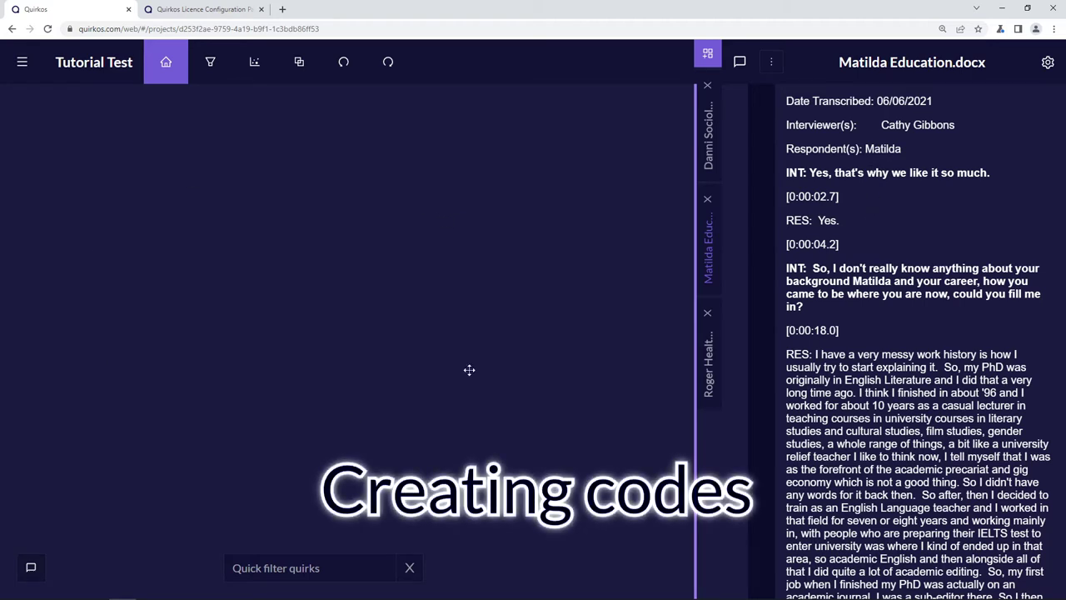
- Start a new quirk titled 'Career' with a thumbs-up emoji
{"action": "right_click", "coordinate": [444, 218]}
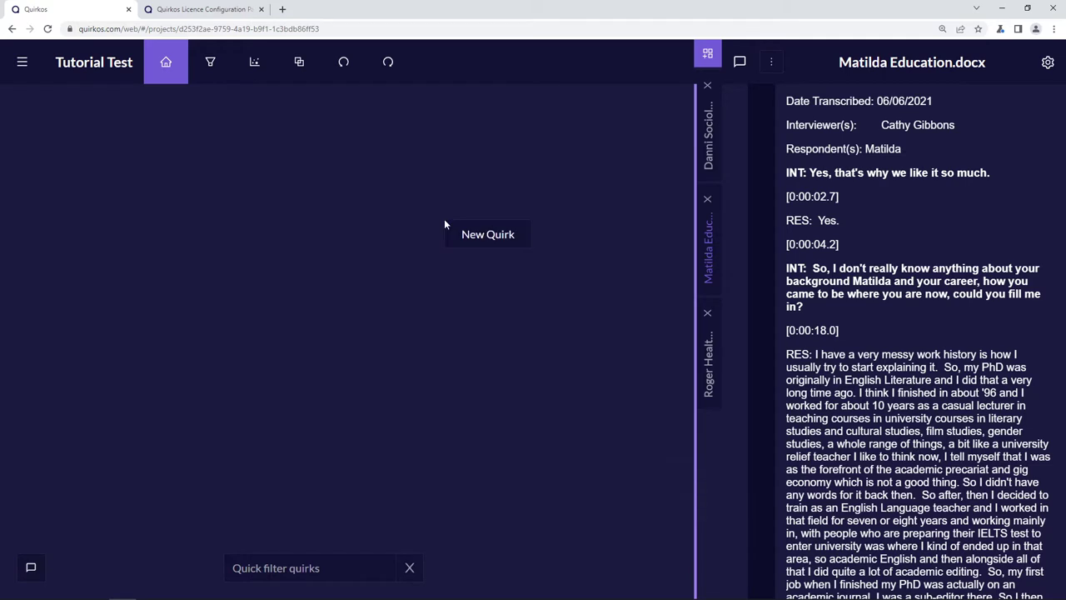
{"action": "left_click", "coordinate": [483, 238]}
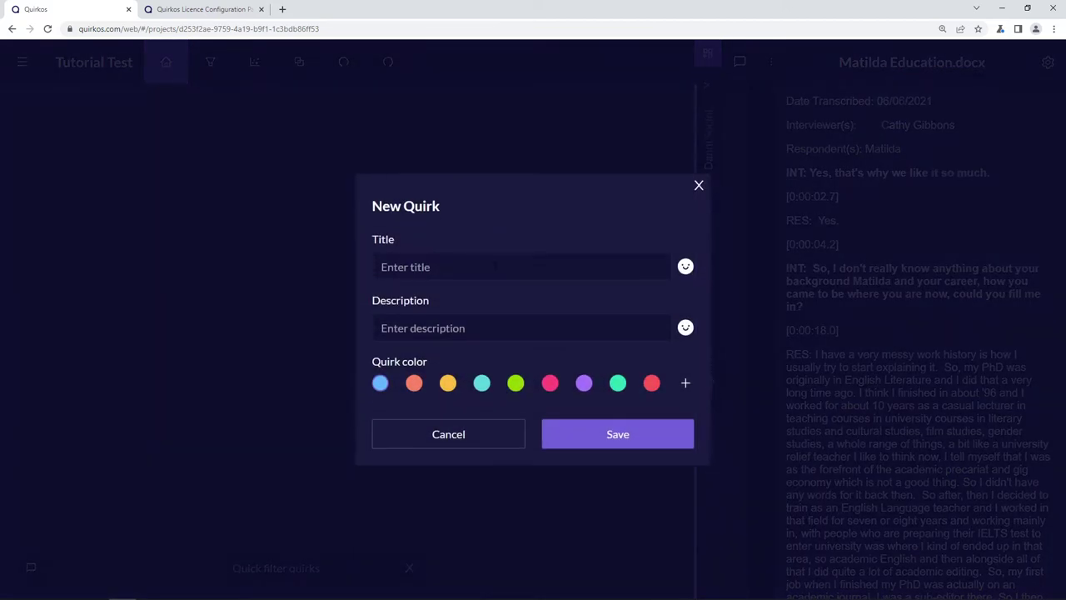
{"action": "left_click", "coordinate": [496, 265]}
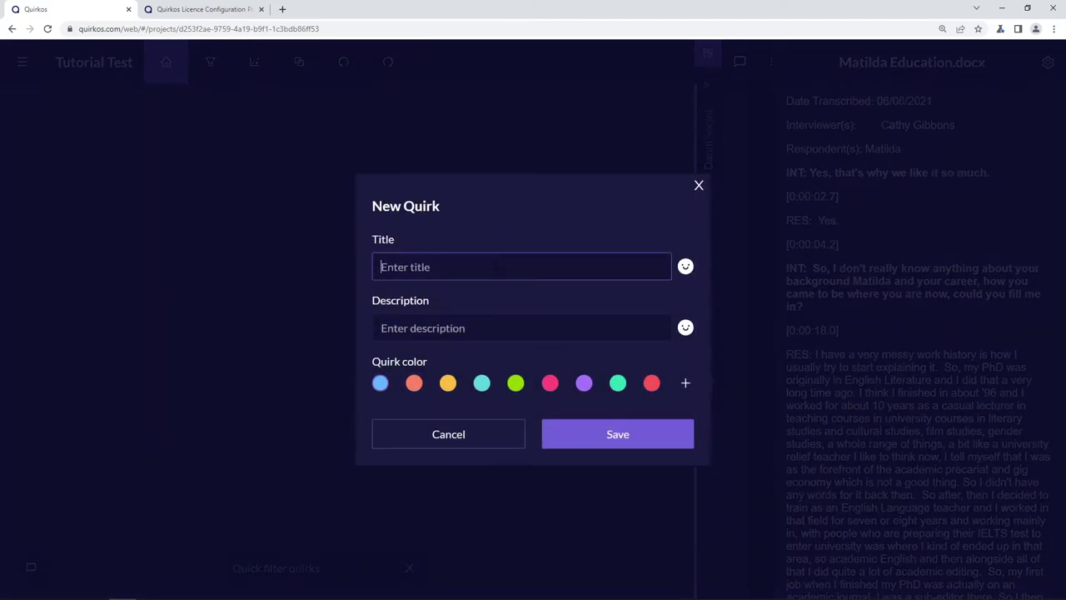
{"action": "type", "text": "Carer"}
{"action": "key", "text": "BackSpace"}
{"action": "type", "text": "er"}
{"action": "left_click", "coordinate": [685, 268]}
{"action": "left_click", "coordinate": [794, 245]}
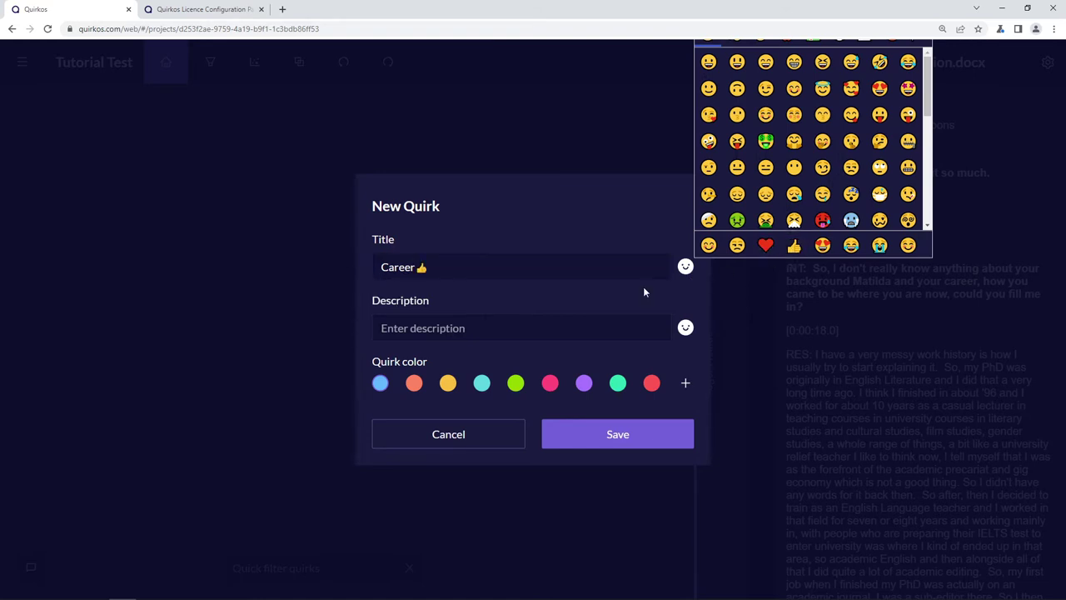
- Describe the quirk as 'People's working lives and progression'
{"action": "left_click", "coordinate": [527, 327]}
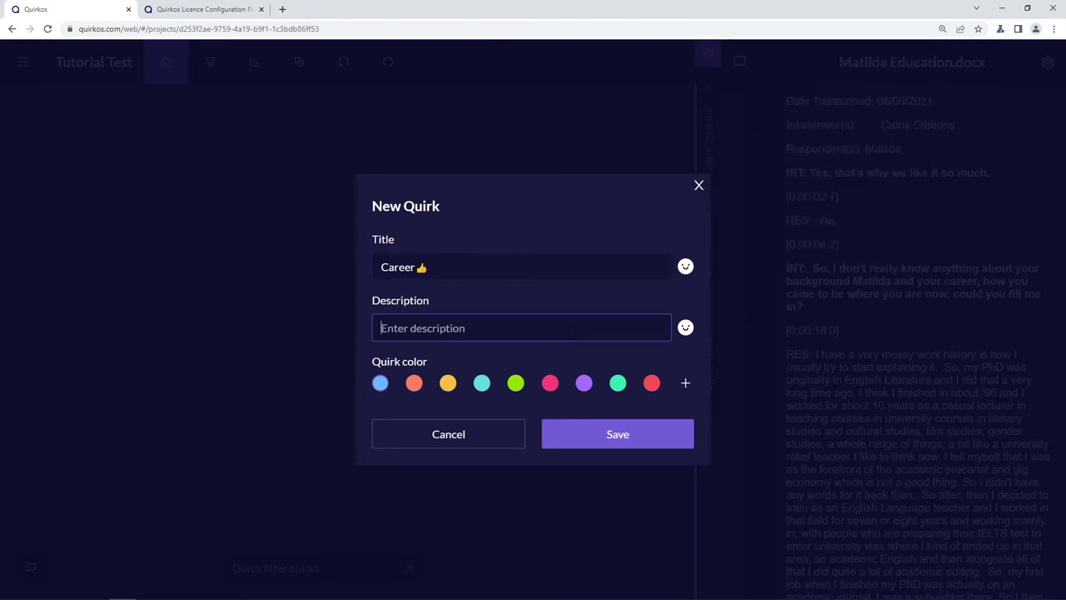
{"action": "type", "text": "People's working ives a"}
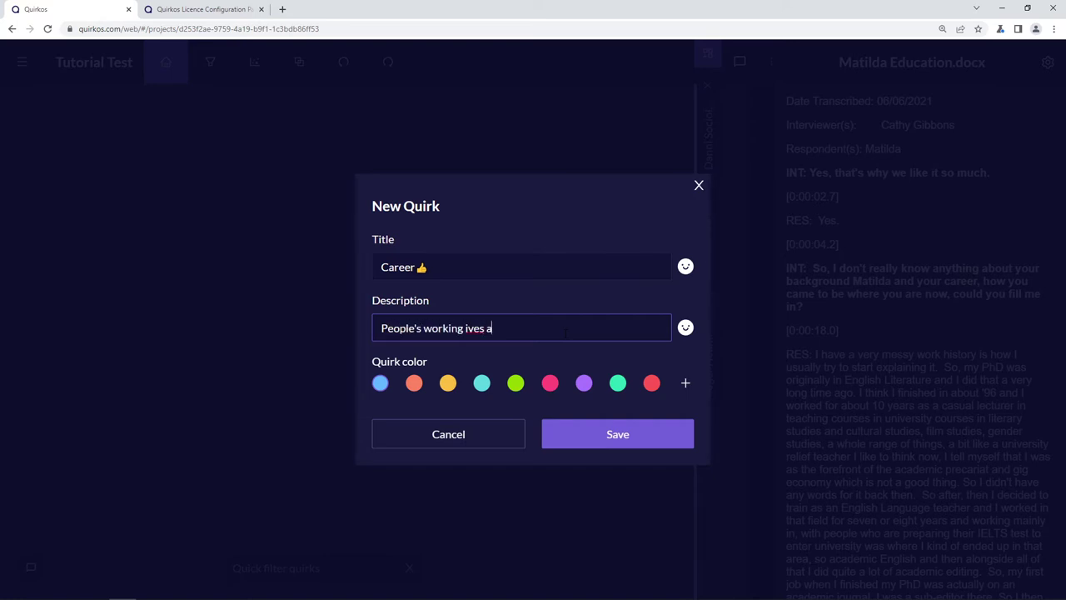
{"action": "type", "text": "nd progression"}
{"action": "type", "text": "l"}
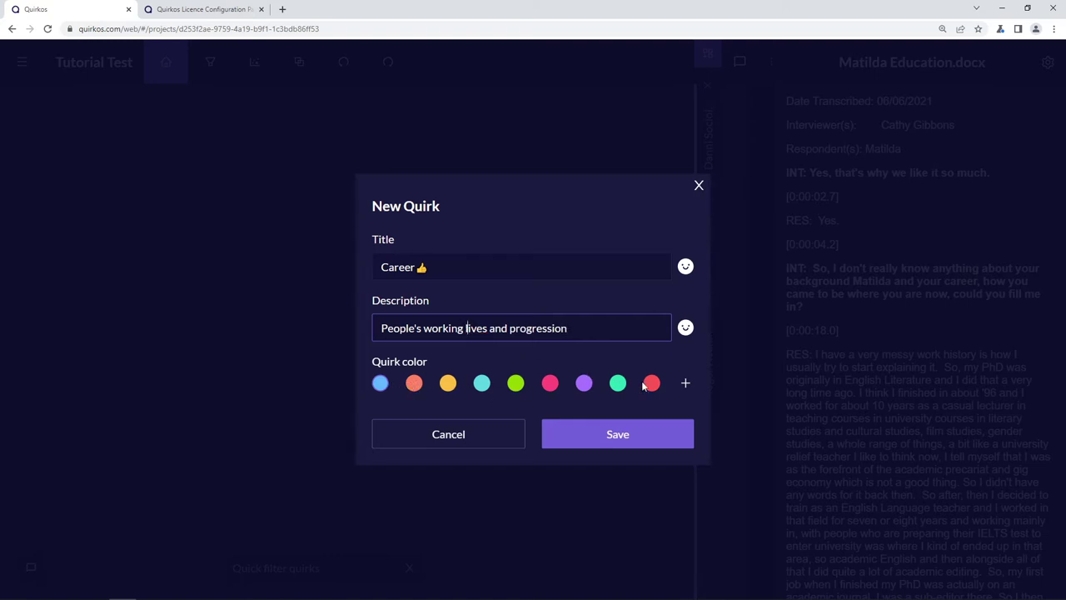
- Give the Career quirk a custom purple colour and save it
{"action": "left_click", "coordinate": [448, 383]}
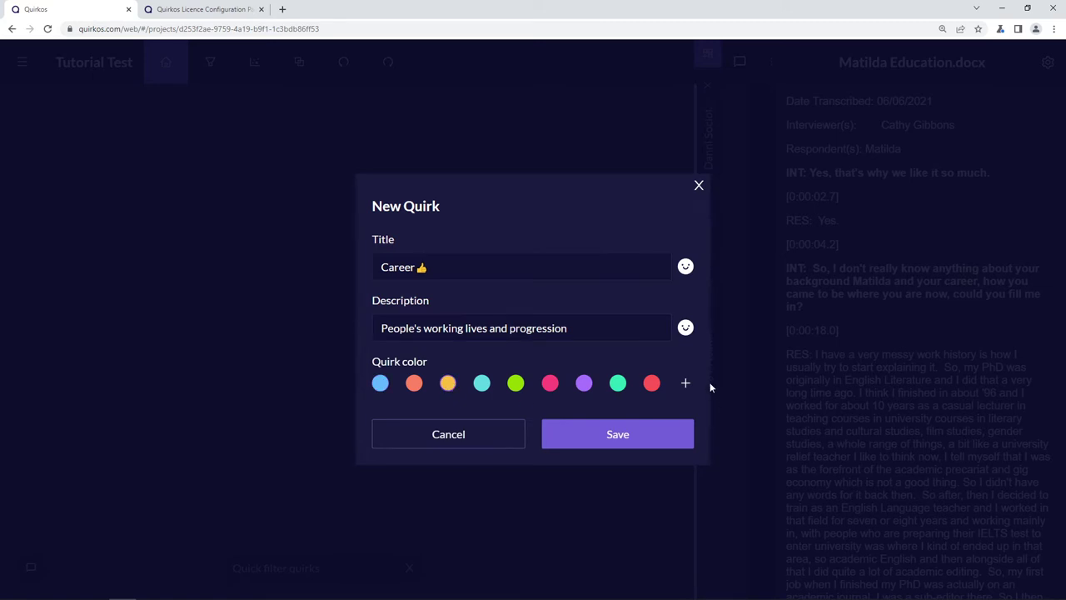
{"action": "left_click", "coordinate": [685, 383]}
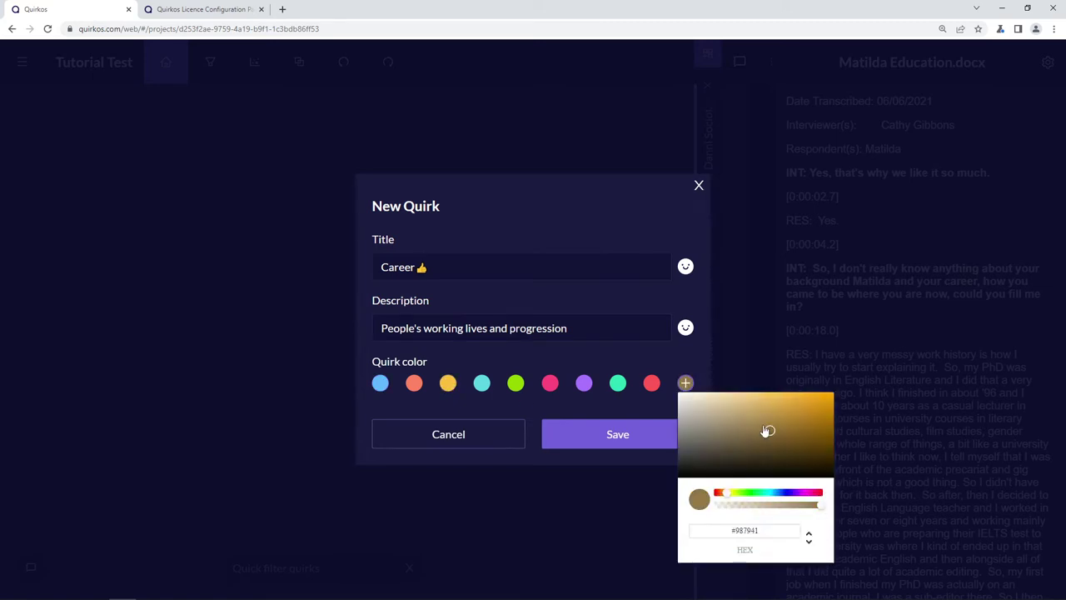
{"action": "left_click", "coordinate": [686, 384]}
{"action": "left_click", "coordinate": [791, 498]}
{"action": "left_click", "coordinate": [615, 438]}
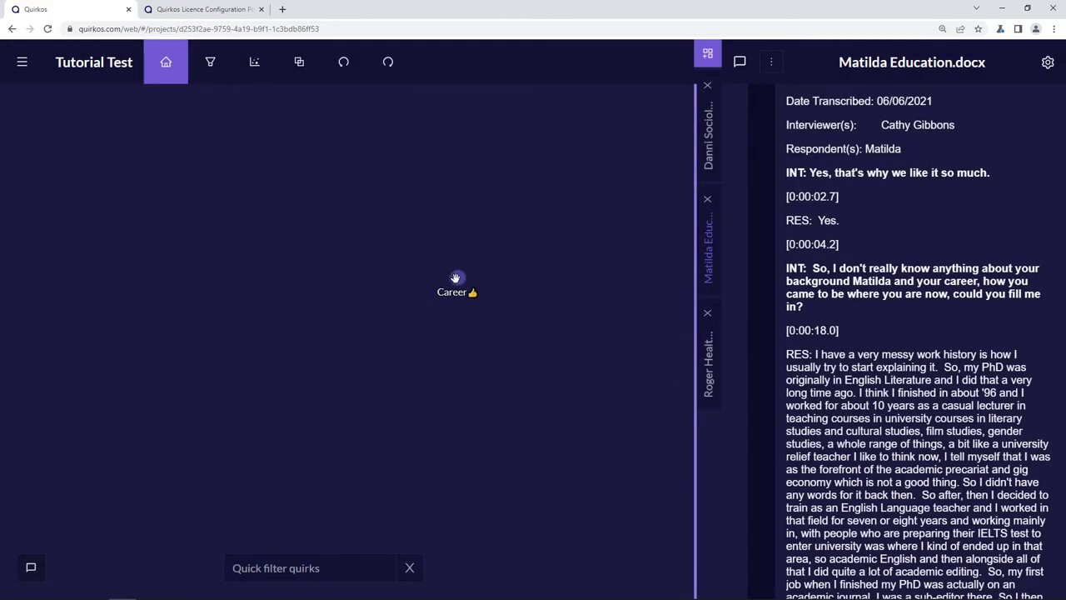
- Raise the Career bubble, code the interviewer's career question to it, then delete that highlight
{"action": "left_click_drag", "start_coordinate": [459, 279], "coordinate": [278, 245]}
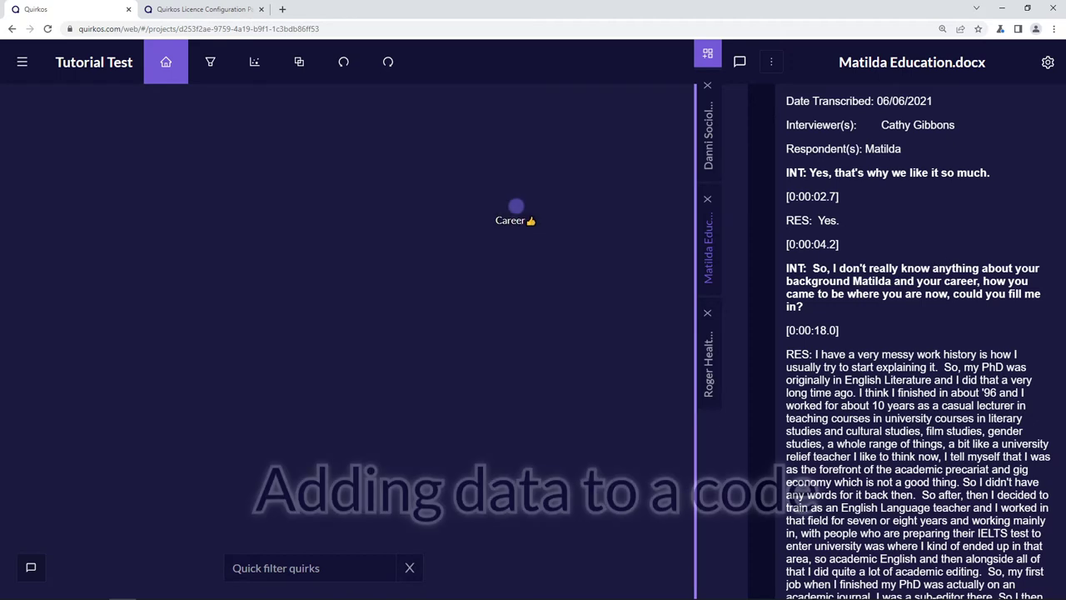
{"action": "left_click_drag", "start_coordinate": [813, 268], "coordinate": [827, 312]}
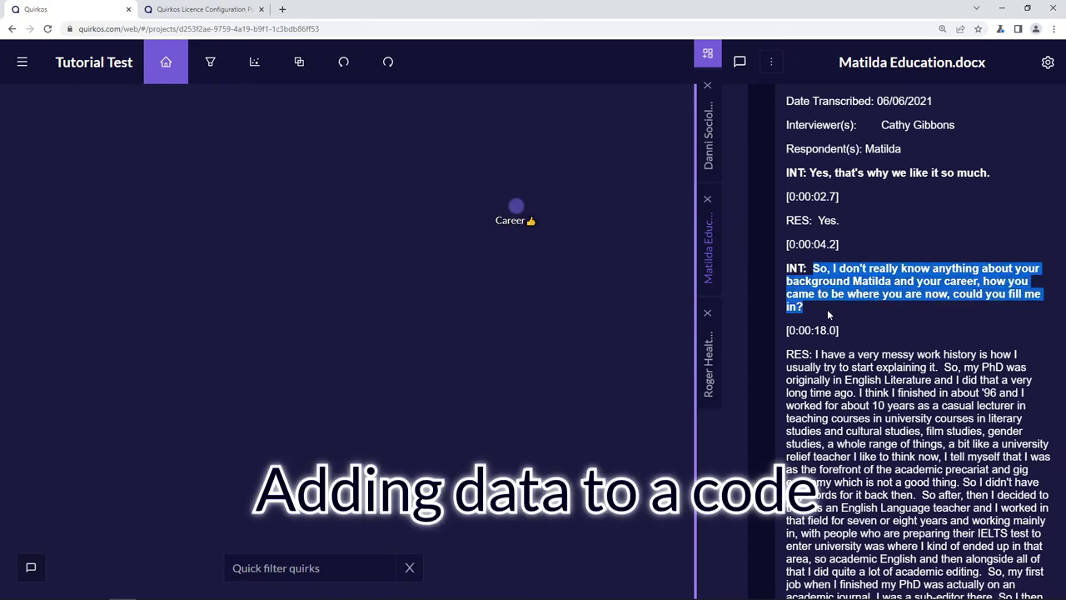
{"action": "left_click_drag", "start_coordinate": [956, 290], "coordinate": [518, 209]}
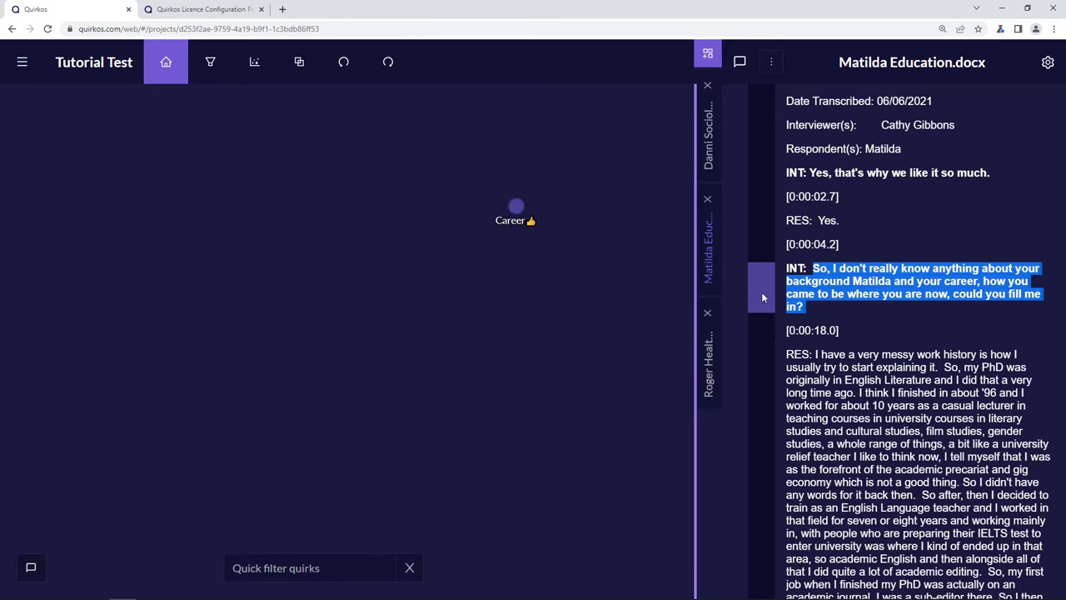
{"action": "mouse_move", "coordinate": [761, 291]}
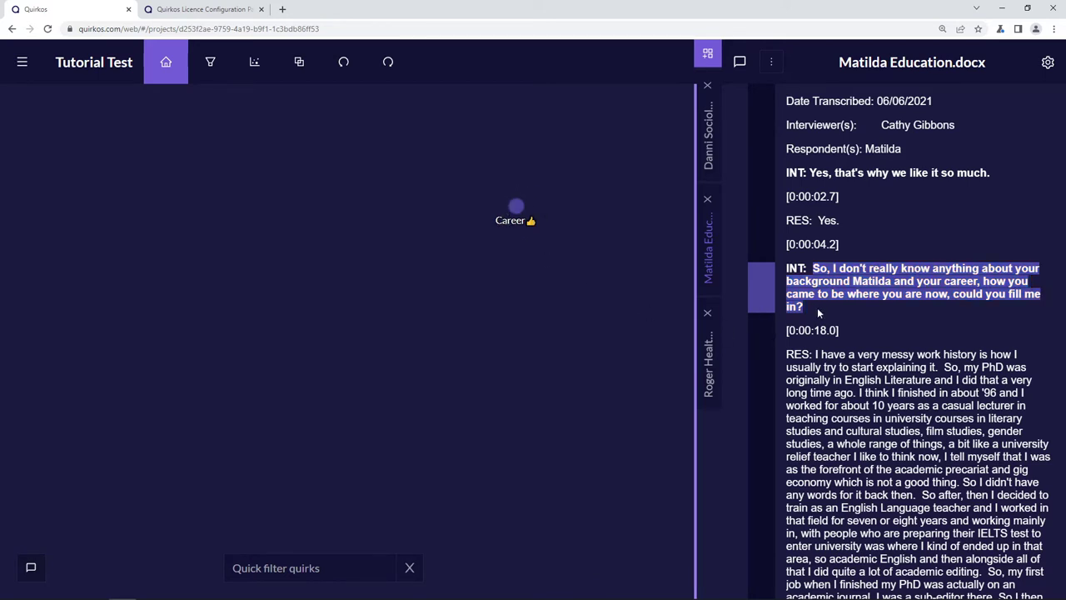
{"action": "left_click", "coordinate": [761, 288]}
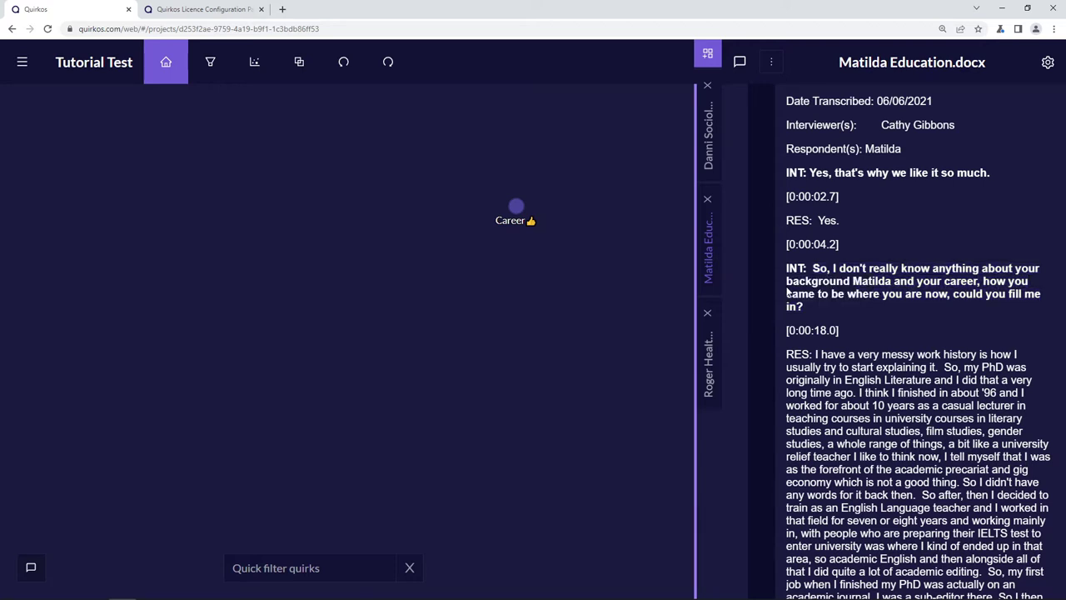
- Drop the 'very messy work history' sentence onto the canvas as a new 'Messy history' quirk
{"action": "scroll", "coordinate": [818, 308], "scroll_direction": "down", "scroll_amount": 3}
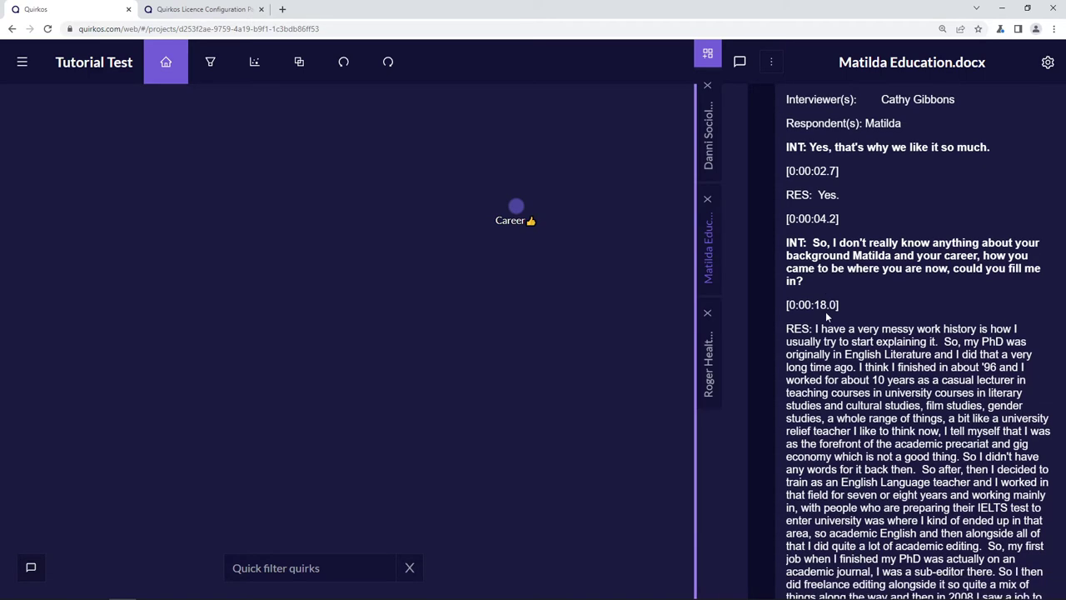
{"action": "scroll", "coordinate": [916, 333], "scroll_direction": "up", "scroll_amount": 1}
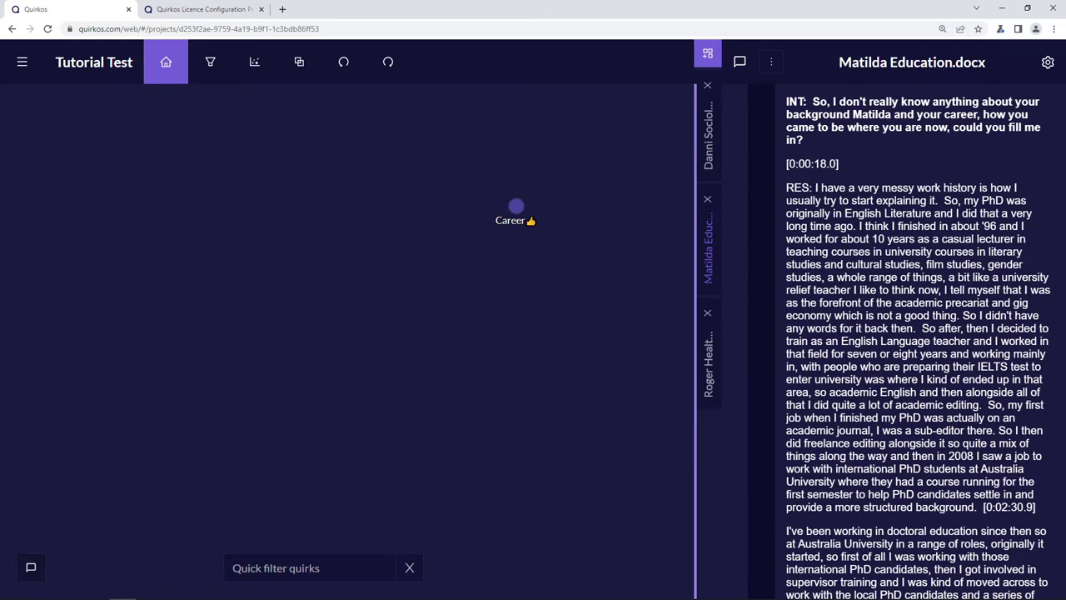
{"action": "left_click_drag", "start_coordinate": [815, 188], "coordinate": [938, 201]}
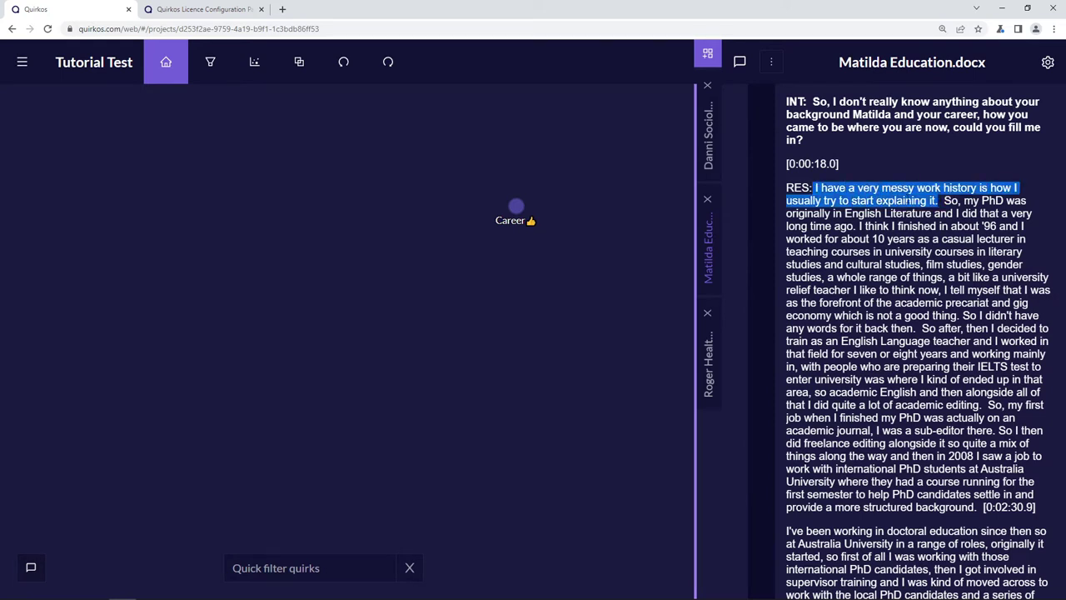
{"action": "left_click_drag", "start_coordinate": [874, 193], "coordinate": [564, 166]}
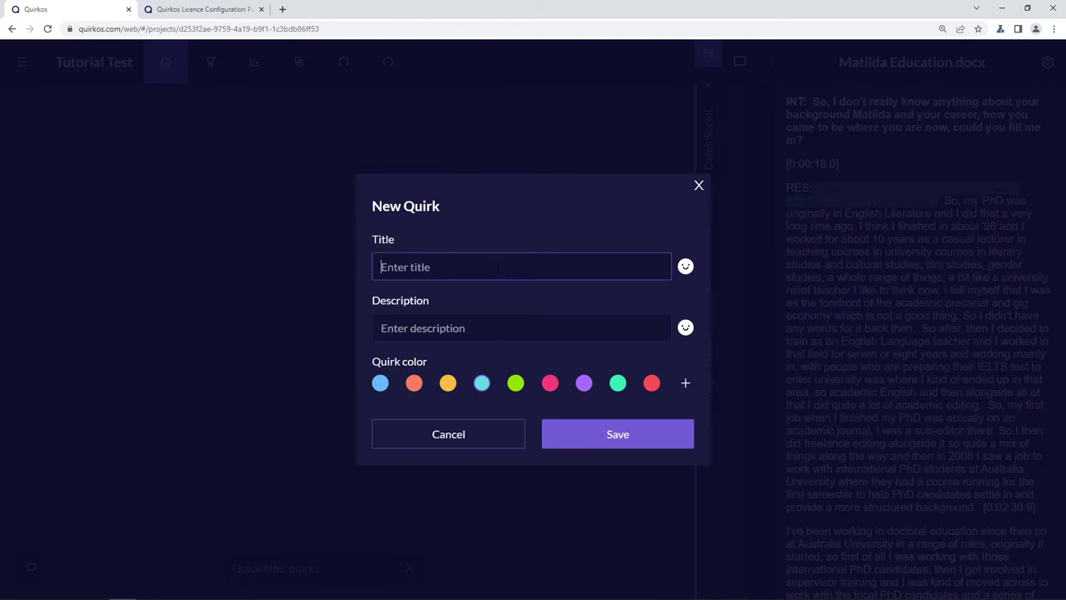
{"action": "type", "text": "Messy history"}
- Add a grinning emoji and the yellow-orange colour, save, and reveal the new coding
{"action": "left_click", "coordinate": [686, 267]}
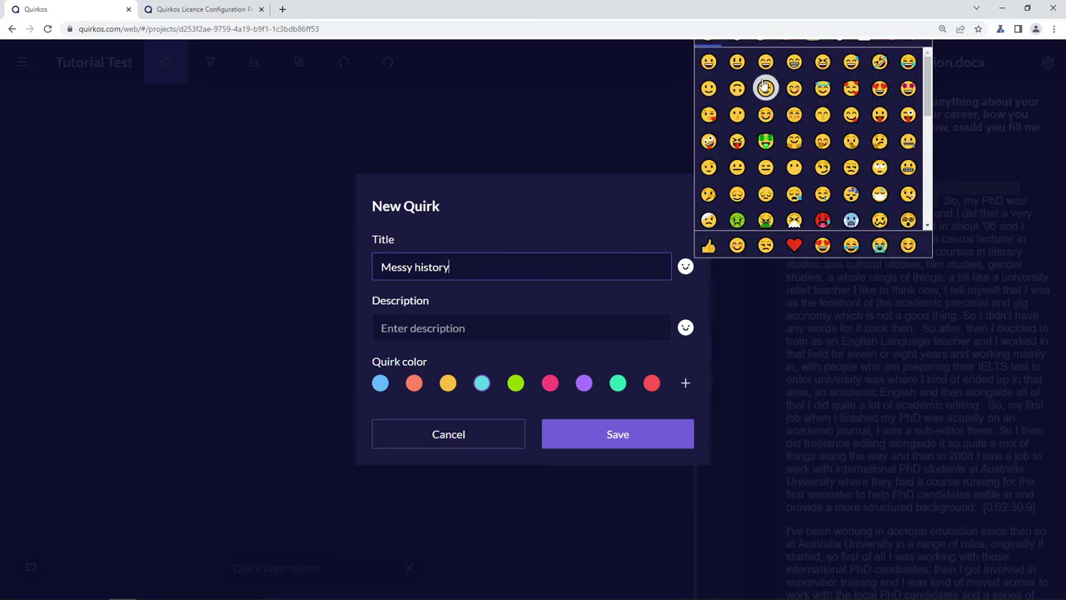
{"action": "left_click", "coordinate": [822, 63]}
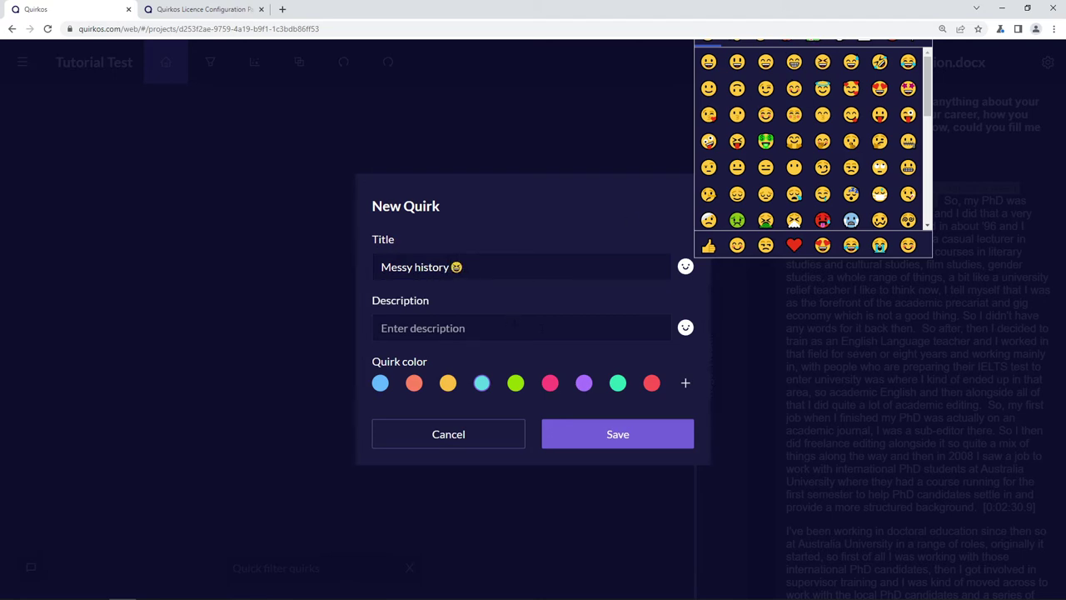
{"action": "left_click", "coordinate": [499, 328]}
{"action": "left_click", "coordinate": [448, 383]}
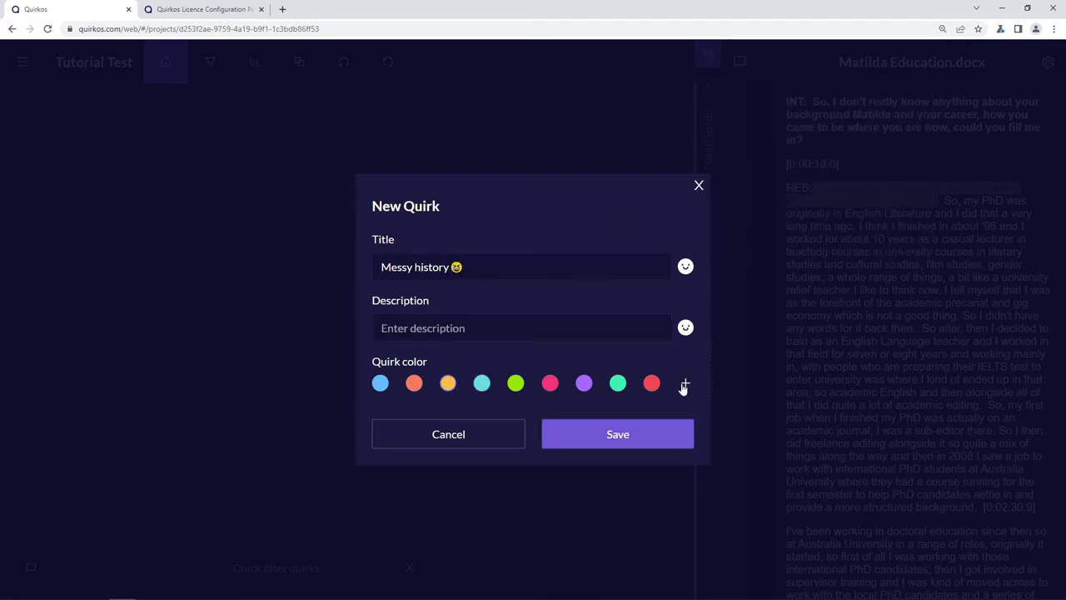
{"action": "left_click", "coordinate": [655, 441]}
{"action": "left_click", "coordinate": [882, 189]}
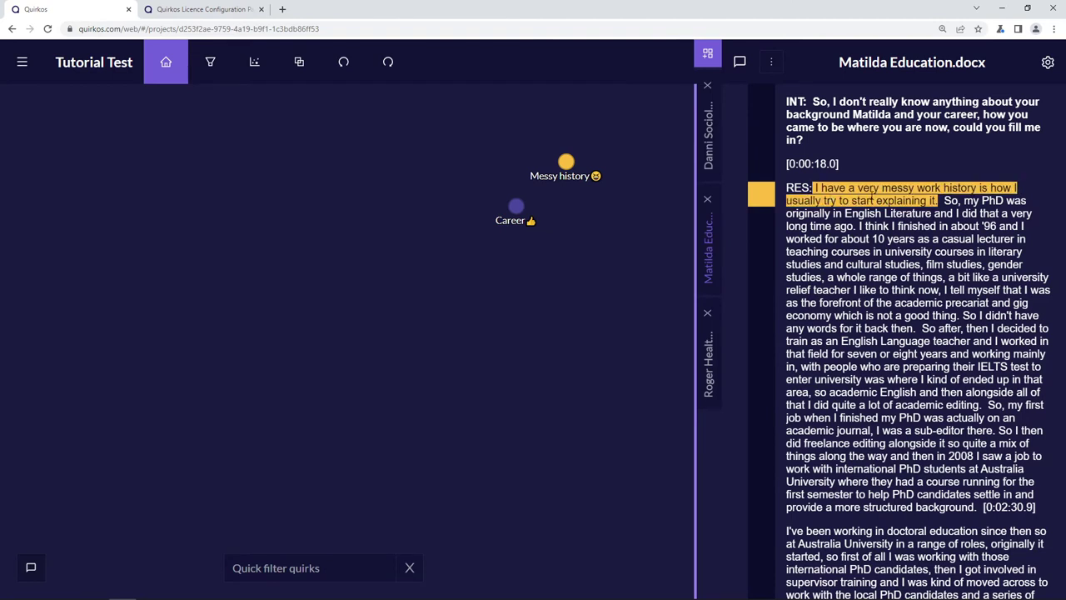
- Code the PhD in English Literature passage to a new PhD quirk
{"action": "left_click_drag", "start_coordinate": [813, 188], "coordinate": [516, 205]}
{"action": "left_click_drag", "start_coordinate": [941, 200], "coordinate": [472, 366]}
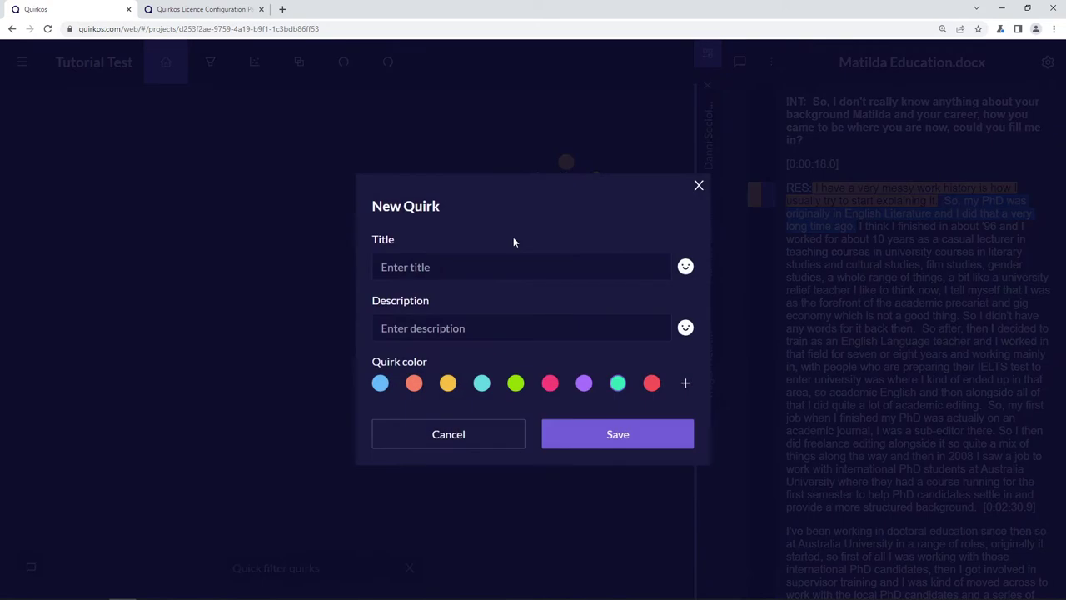
{"action": "left_click", "coordinate": [602, 260]}
{"action": "type", "text": "PhD"}
{"action": "left_click", "coordinate": [654, 441]}
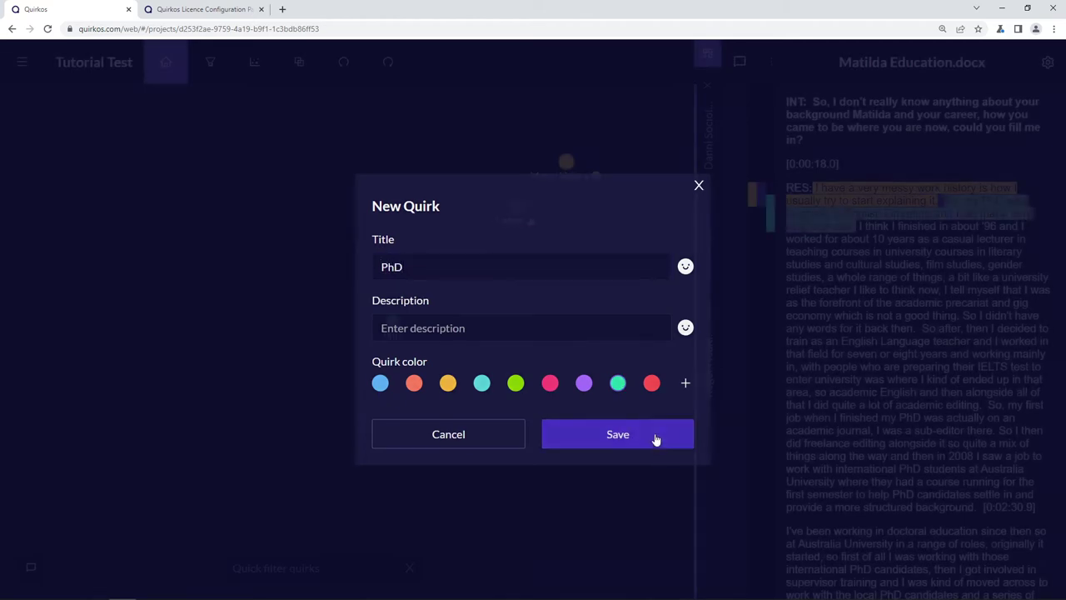
- Code the same selection to a new English quirk and view its coded text
{"action": "left_click_drag", "start_coordinate": [574, 289], "coordinate": [493, 286]}
{"action": "left_click", "coordinate": [498, 266]}
{"action": "type", "text": "E"}
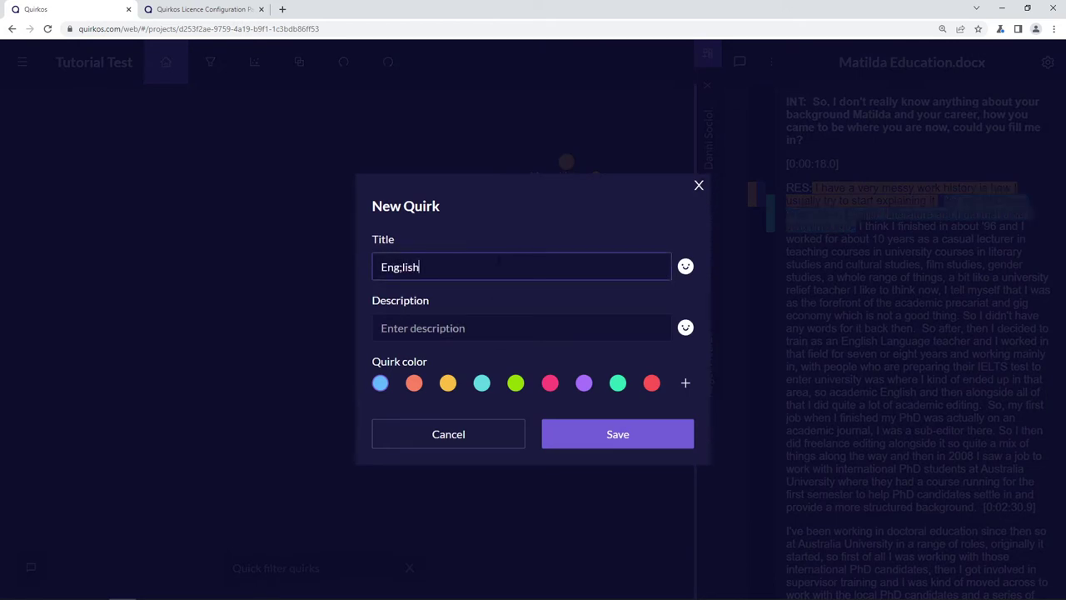
{"action": "type", "text": "nglish"}
{"action": "key", "text": "Return"}
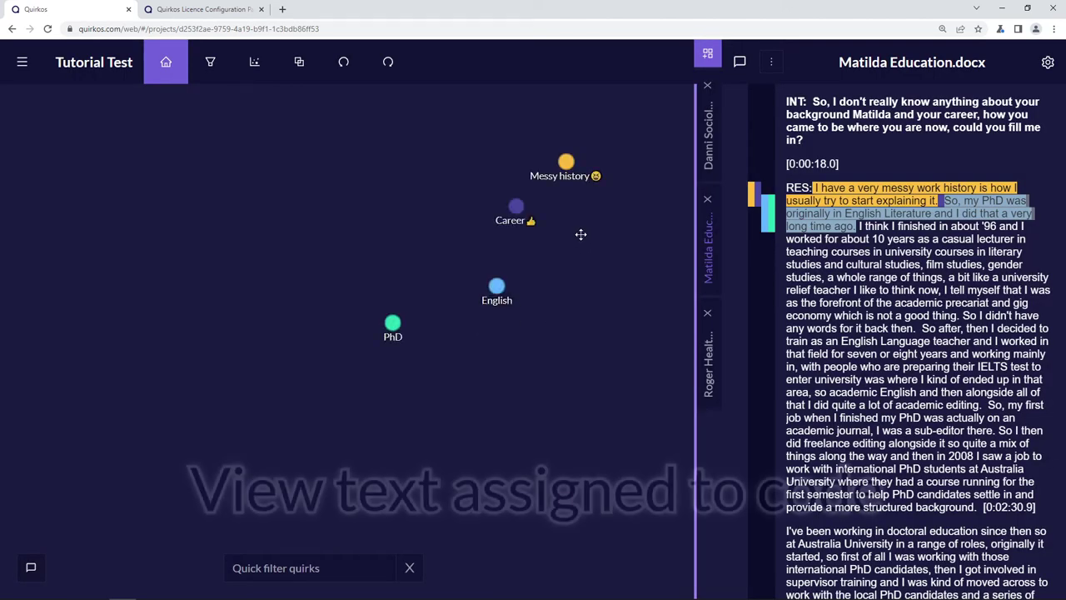
{"action": "double_click", "coordinate": [496, 285]}
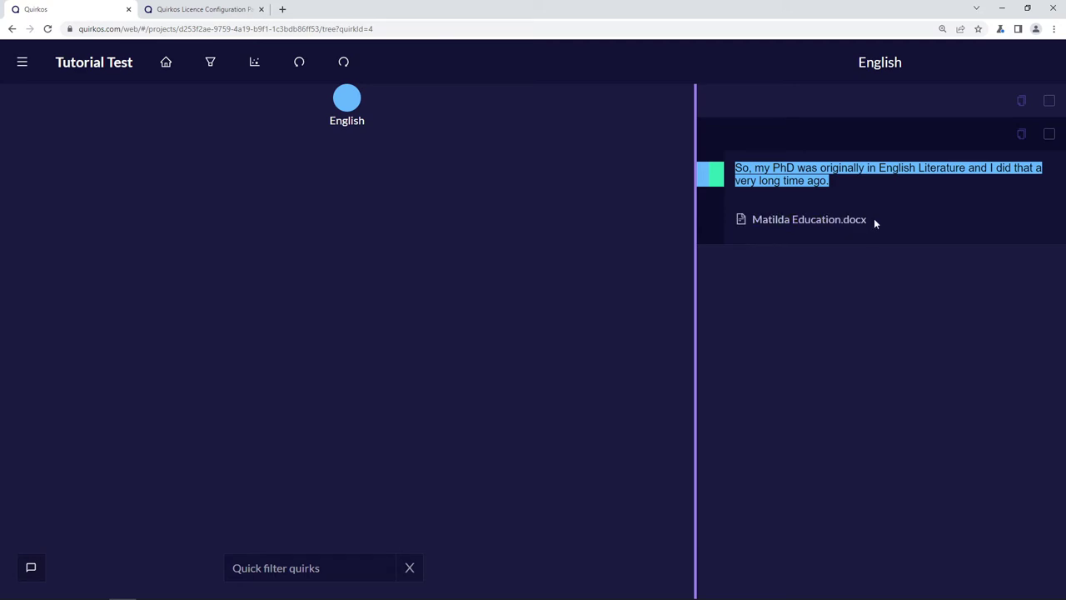
- Select the quote coded to English and jump to its source transcript
{"action": "left_click", "coordinate": [1048, 135]}
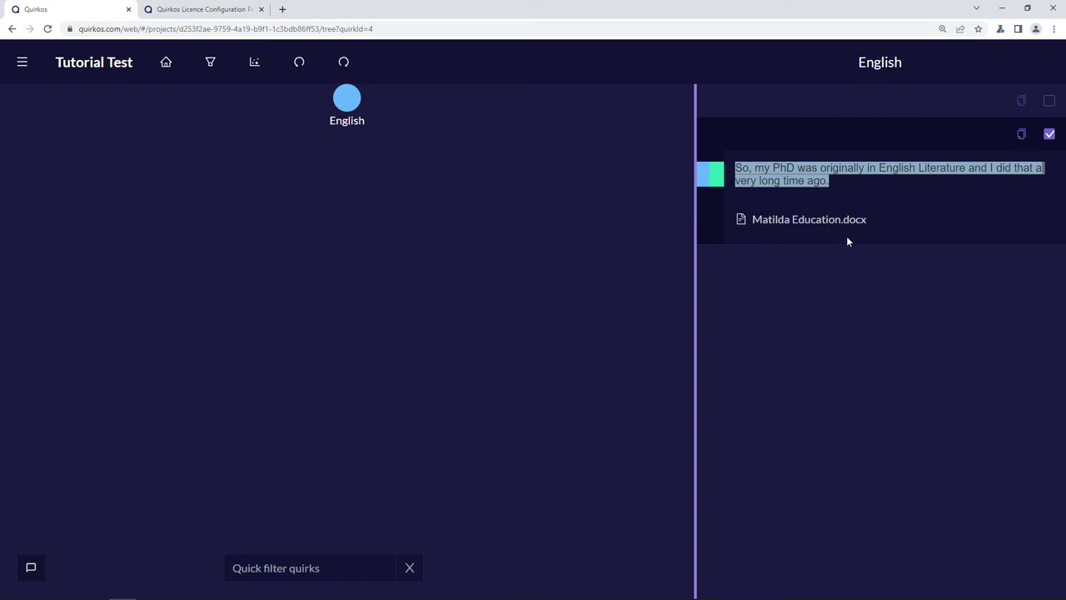
{"action": "left_click", "coordinate": [799, 221]}
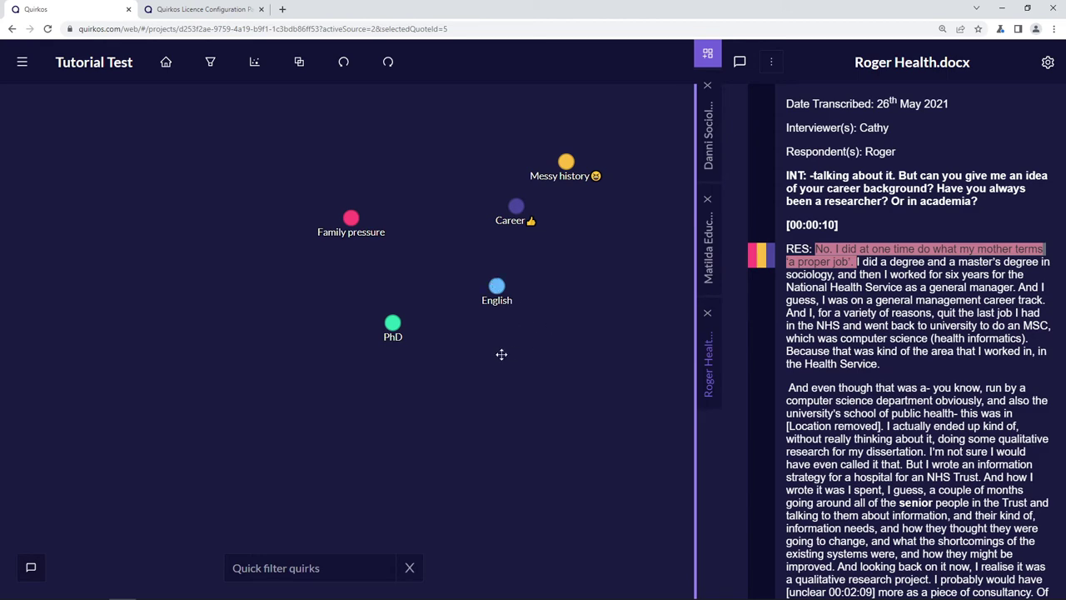
- Create new Studies and Masters quirks on the canvas
{"action": "double_click", "coordinate": [371, 313]}
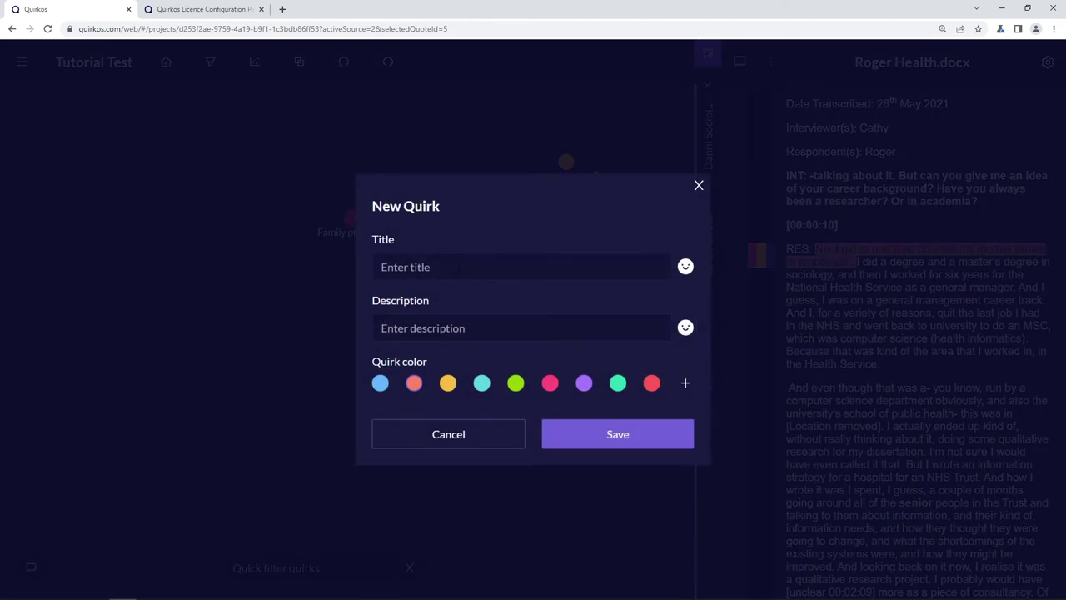
{"action": "left_click", "coordinate": [457, 267]}
{"action": "type", "text": "Studies"}
{"action": "key", "text": "Return"}
{"action": "double_click", "coordinate": [318, 307]}
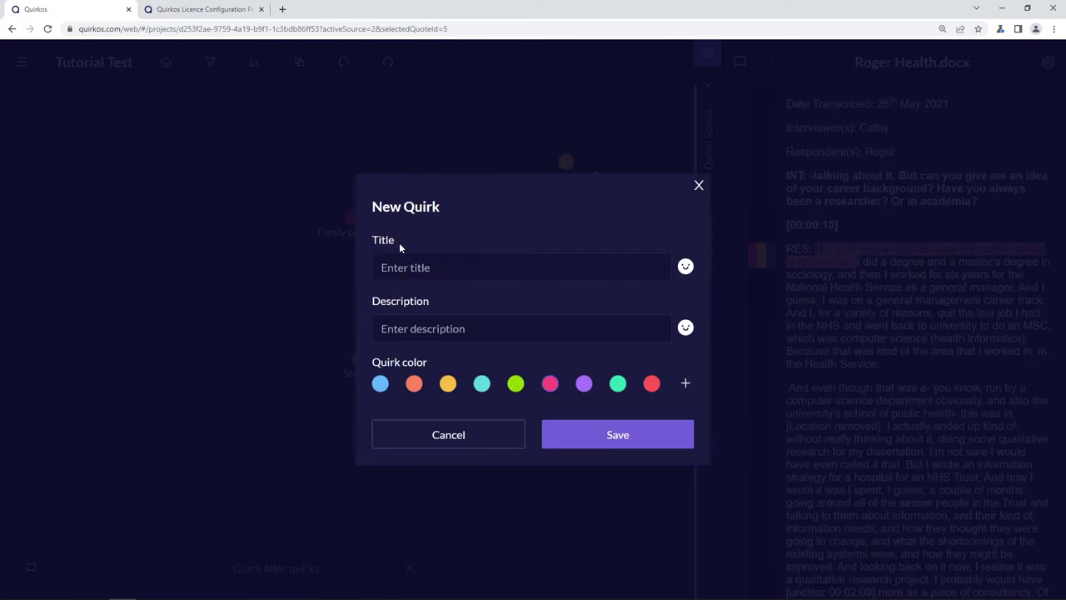
{"action": "left_click", "coordinate": [427, 266]}
{"action": "type", "text": "Masters"}
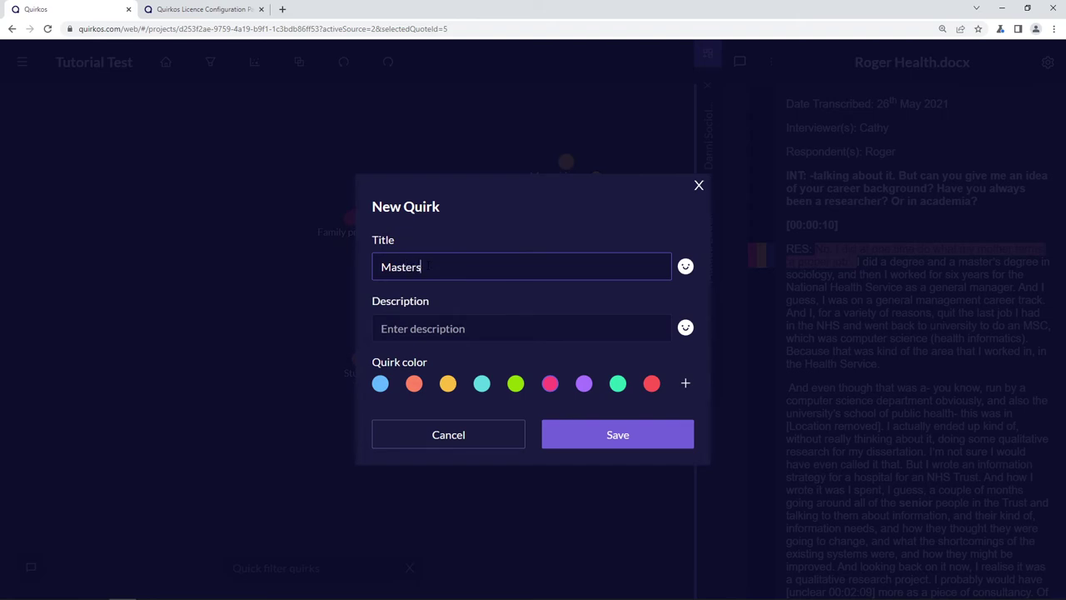
{"action": "left_click", "coordinate": [655, 442]}
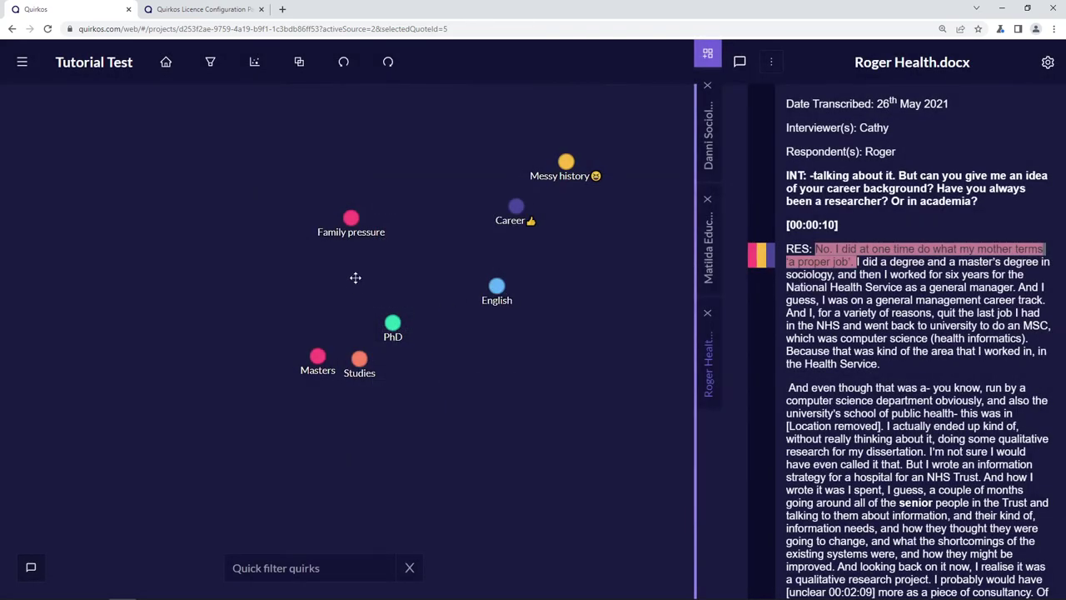
- Add an Undergraduate quirk and move Studies to the left of PhD
{"action": "double_click", "coordinate": [385, 300]}
{"action": "left_click", "coordinate": [423, 265]}
{"action": "type", "text": "Undergraduate"}
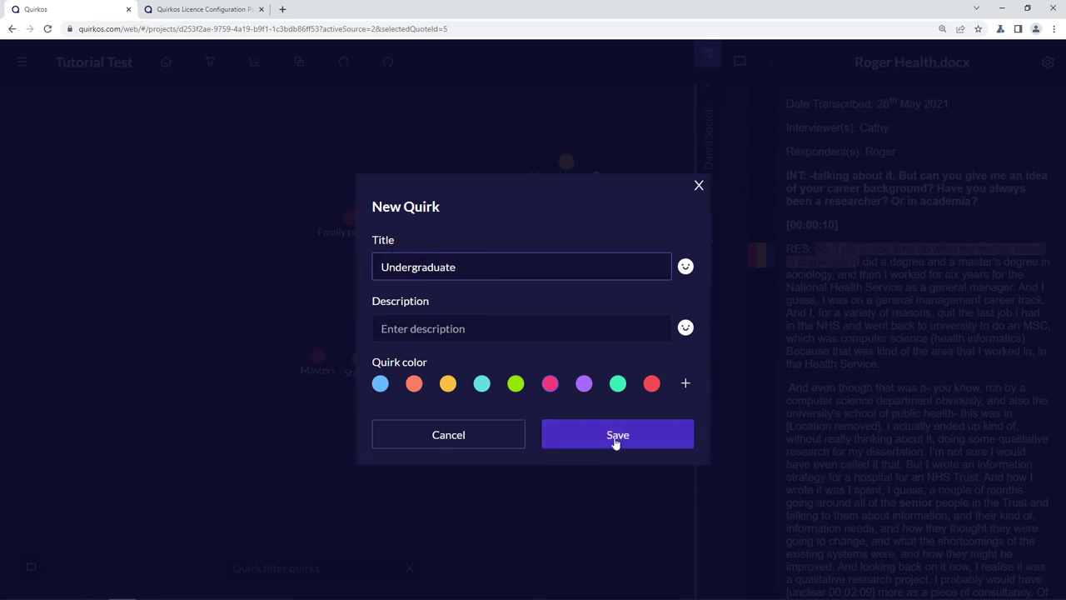
{"action": "left_click", "coordinate": [617, 440]}
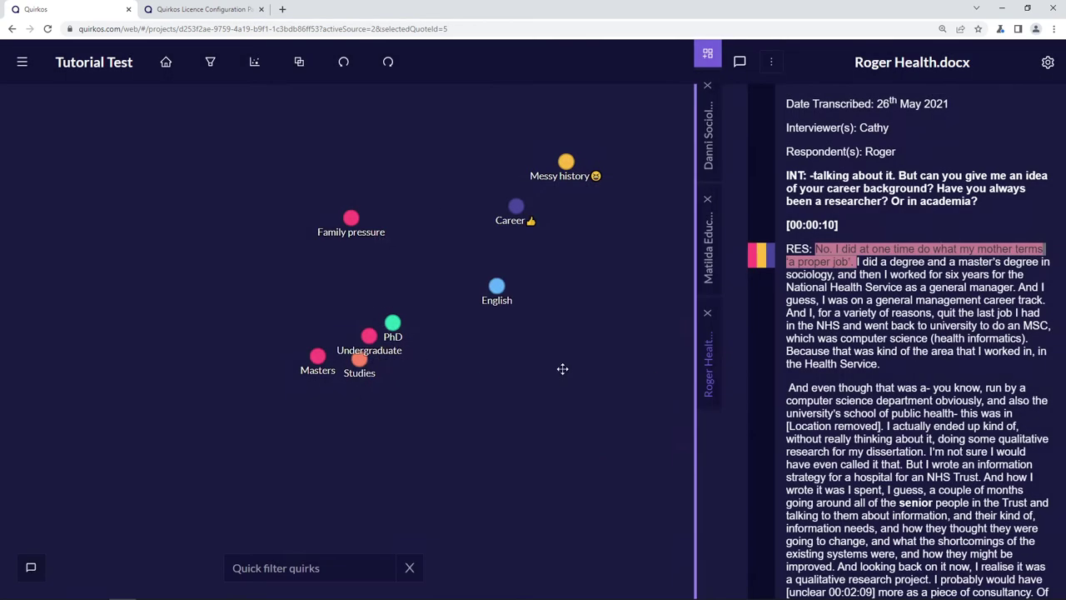
{"action": "left_click_drag", "start_coordinate": [410, 329], "coordinate": [345, 283]}
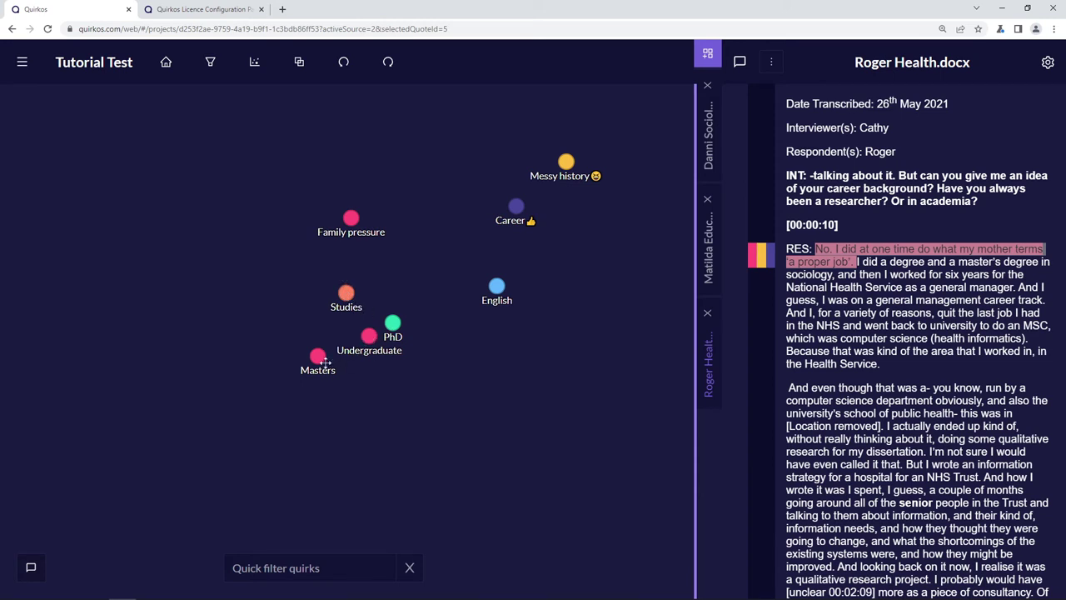
- Drag PhD, Undergraduate and Masters onto Studies as its subcategories
{"action": "left_click_drag", "start_coordinate": [394, 327], "coordinate": [345, 294]}
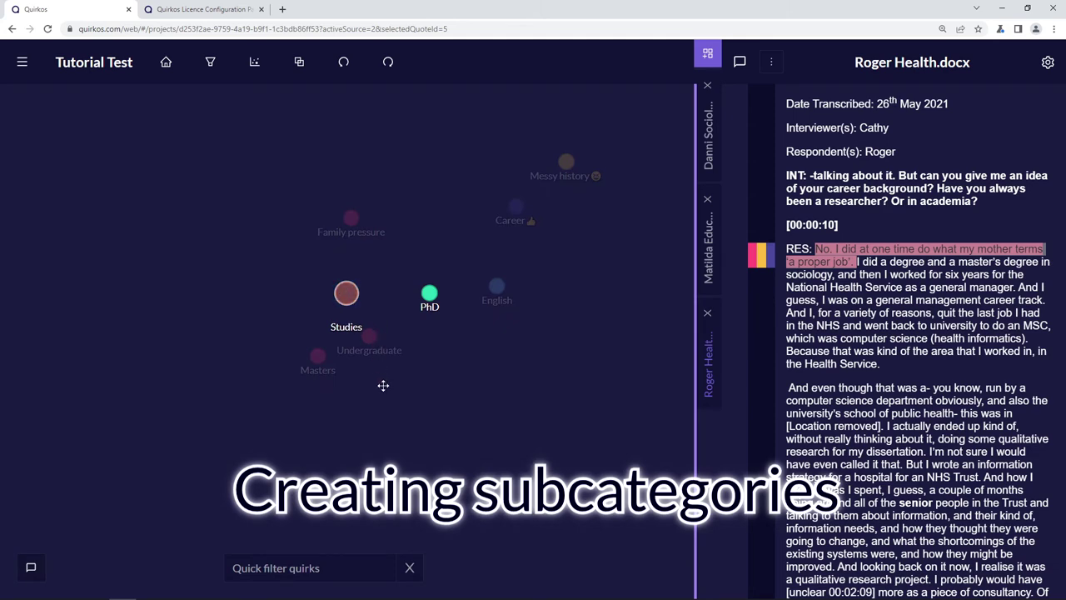
{"action": "left_click_drag", "start_coordinate": [363, 341], "coordinate": [345, 297]}
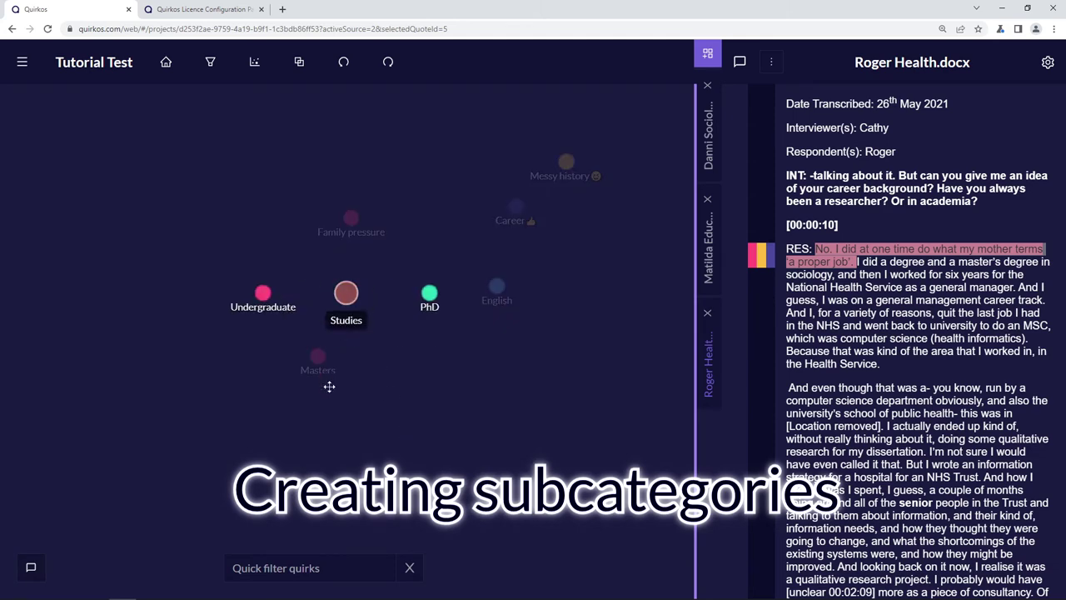
{"action": "left_click_drag", "start_coordinate": [309, 356], "coordinate": [381, 349]}
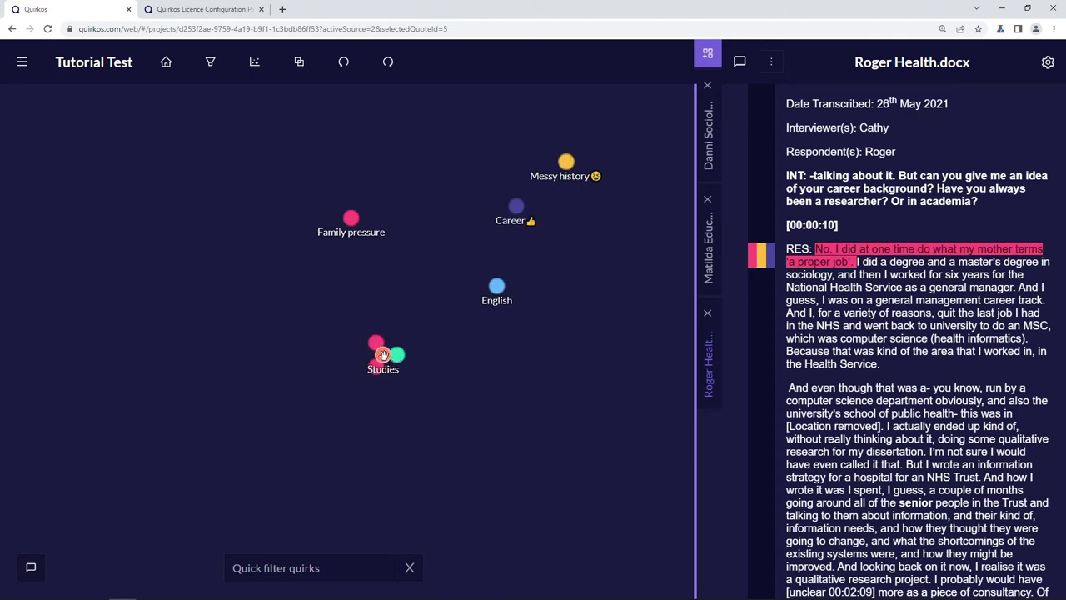
- Expand and collapse the Studies group, then open and dismiss the English quirk's actions
{"action": "left_click", "coordinate": [383, 354]}
{"action": "left_click_drag", "start_coordinate": [453, 357], "coordinate": [605, 398]}
{"action": "right_click", "coordinate": [497, 285]}
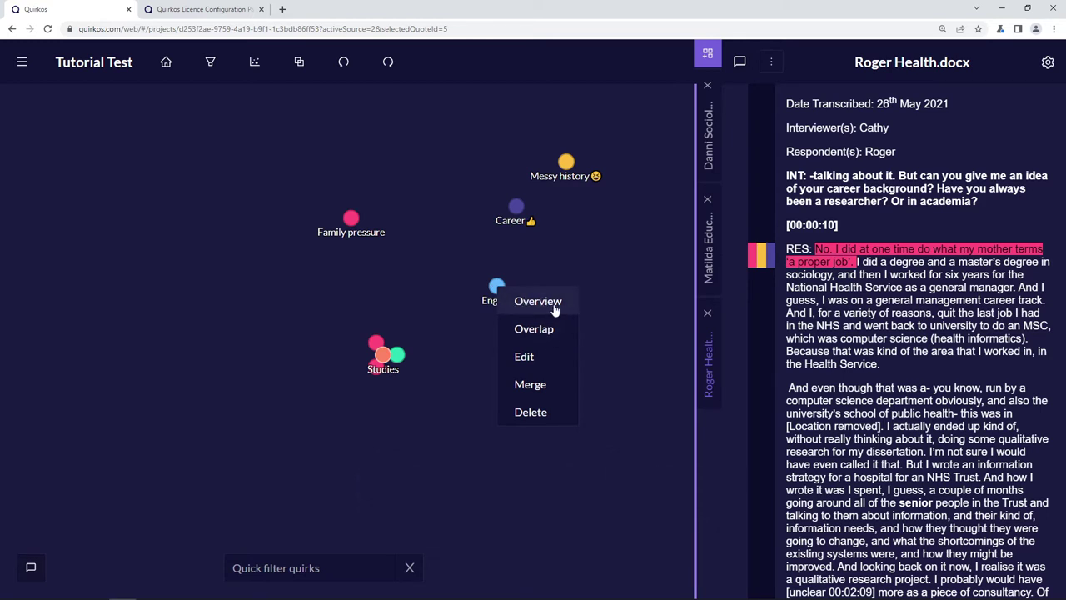
{"action": "left_click", "coordinate": [469, 344]}
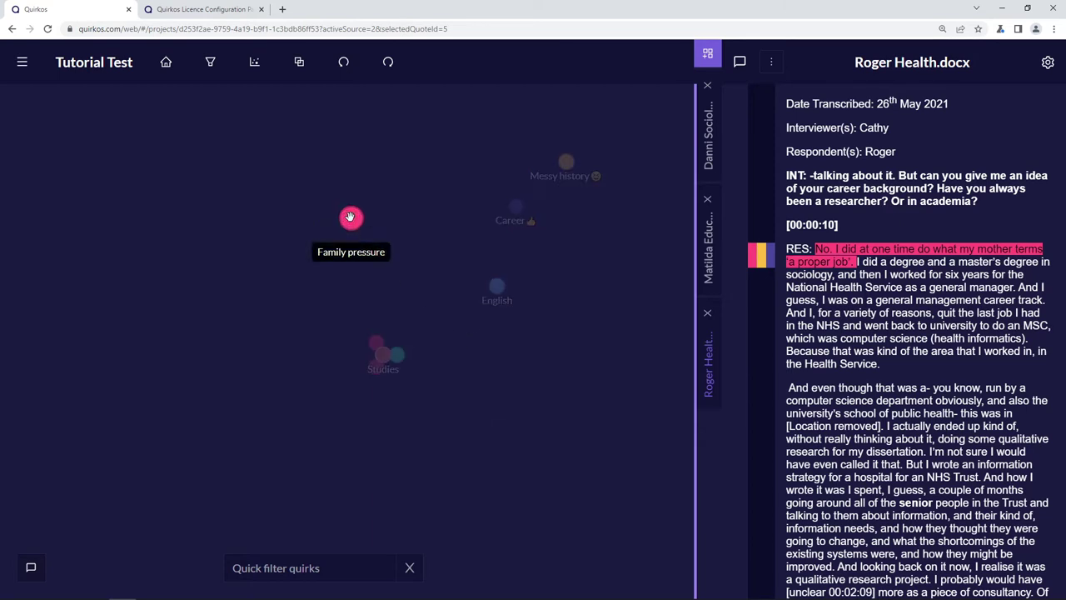
- Show Family pressure's overlapping quotes, narrowed to those shared with Messy history
{"action": "right_click", "coordinate": [350, 217]}
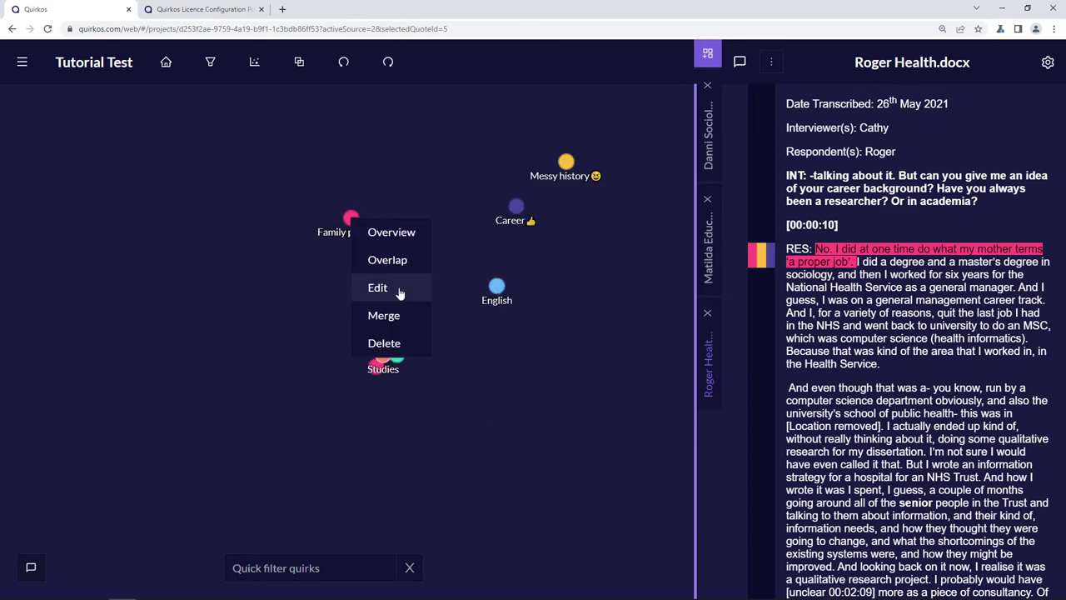
{"action": "left_click", "coordinate": [385, 259]}
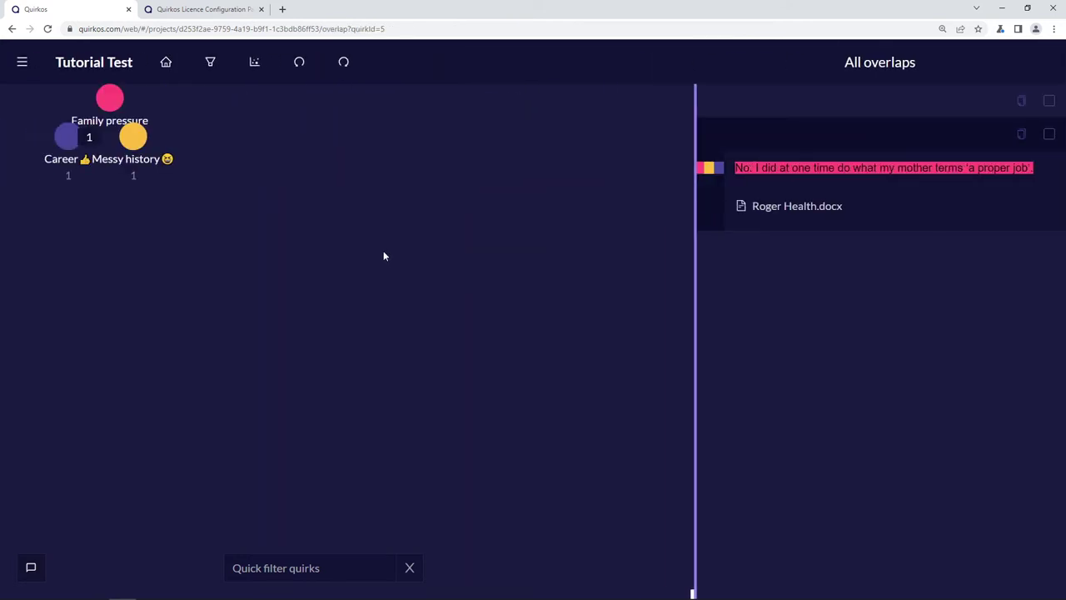
{"action": "left_click", "coordinate": [140, 155]}
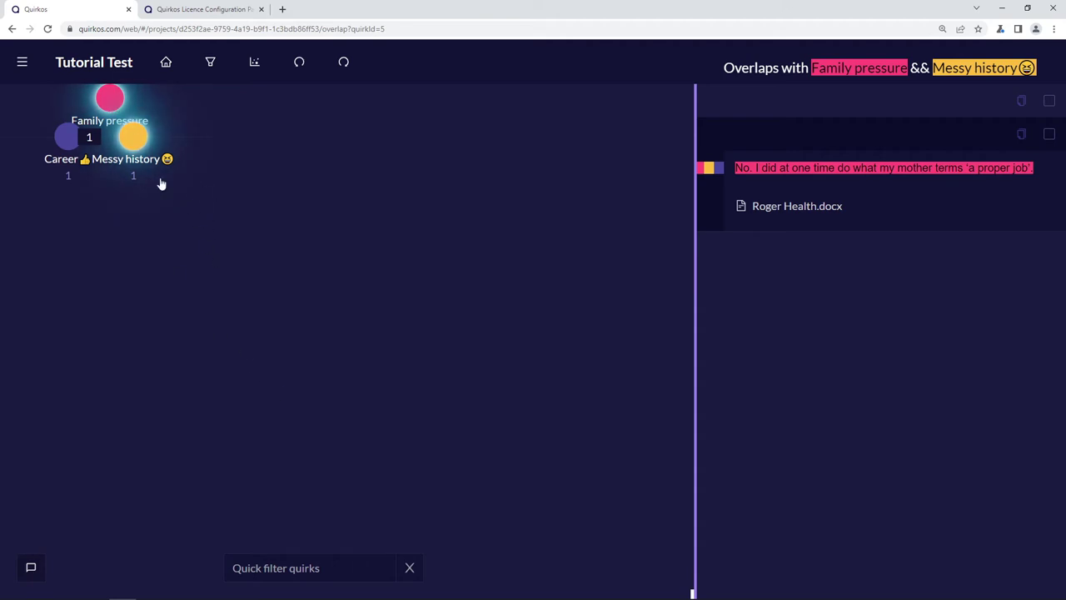
- Back on the Home canvas, merge the English quirk into Studies, then delete English
{"action": "left_click", "coordinate": [165, 63]}
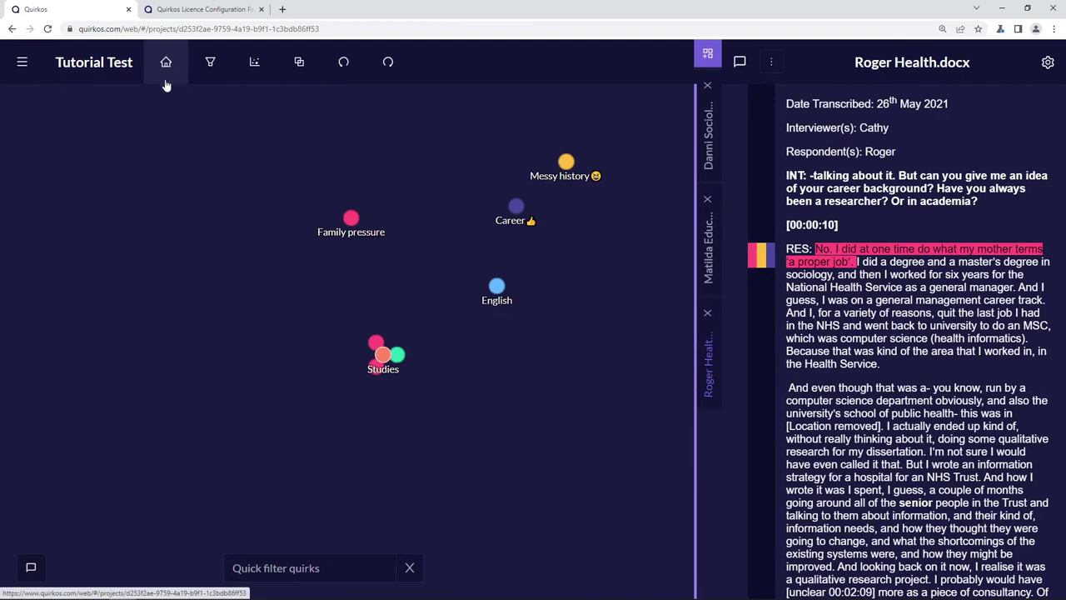
{"action": "left_click", "coordinate": [180, 63]}
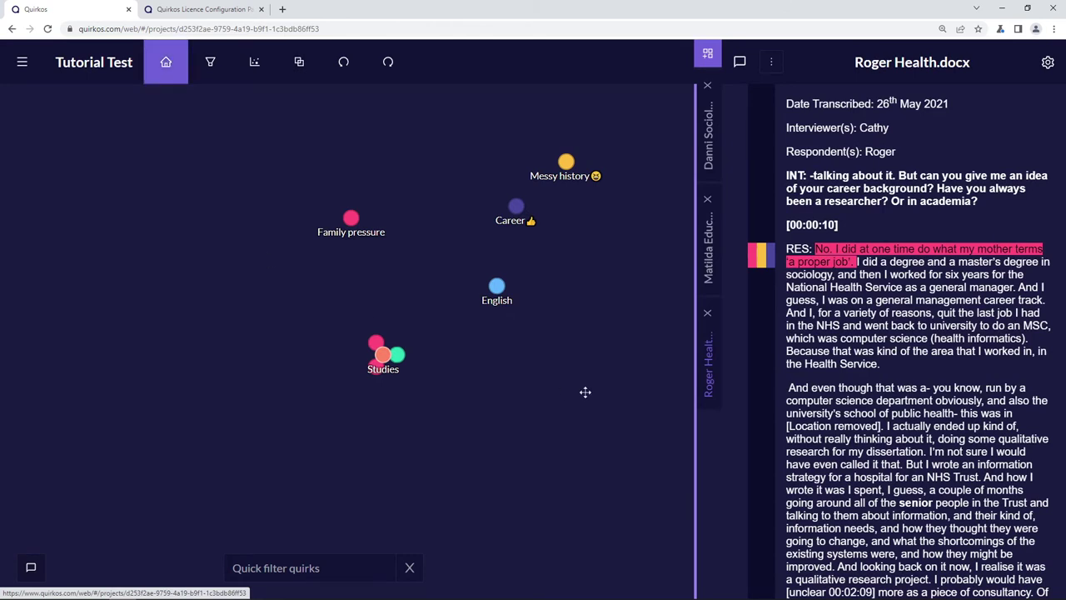
{"action": "right_click", "coordinate": [496, 287]}
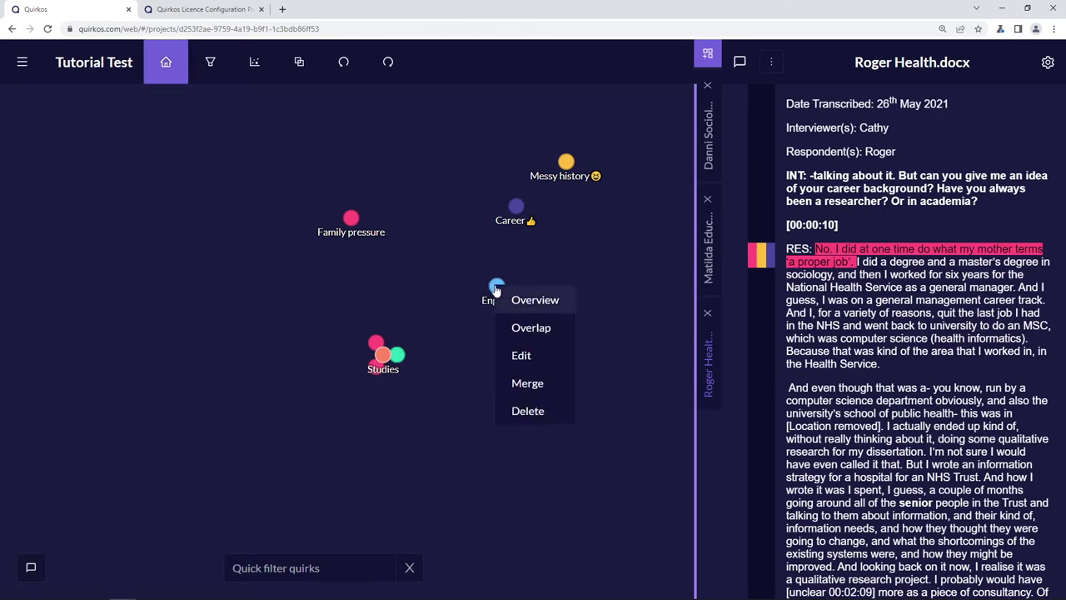
{"action": "left_click", "coordinate": [554, 389]}
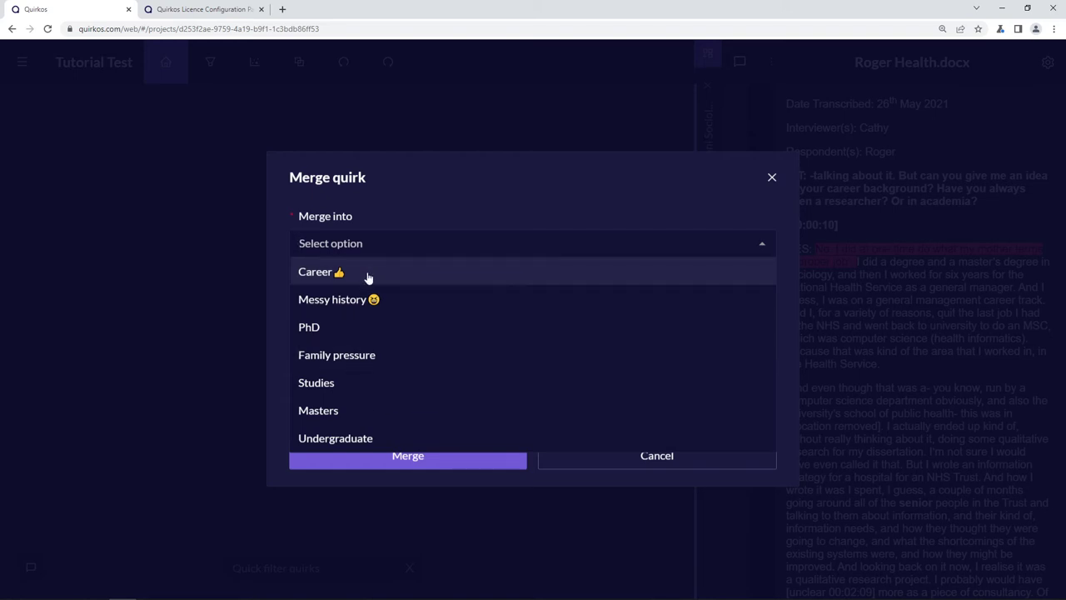
{"action": "left_click", "coordinate": [374, 384]}
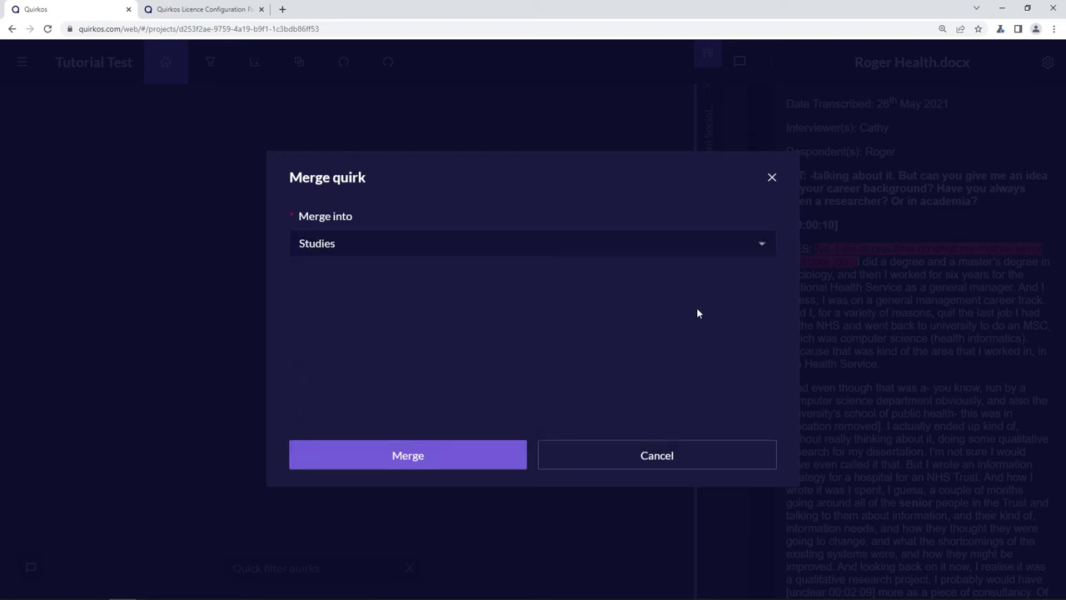
{"action": "left_click", "coordinate": [466, 453]}
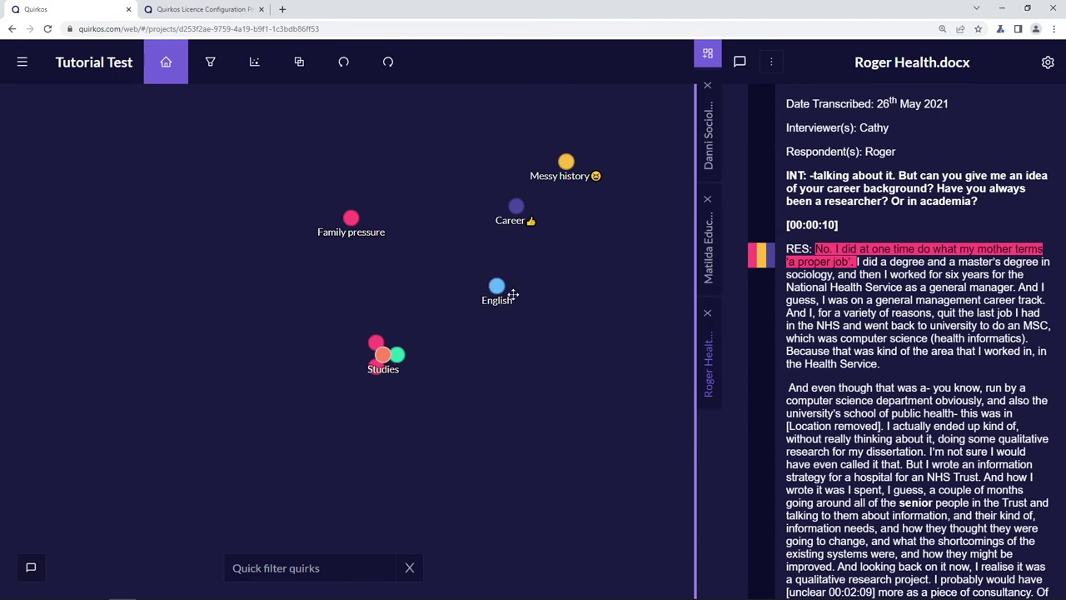
{"action": "right_click", "coordinate": [497, 287]}
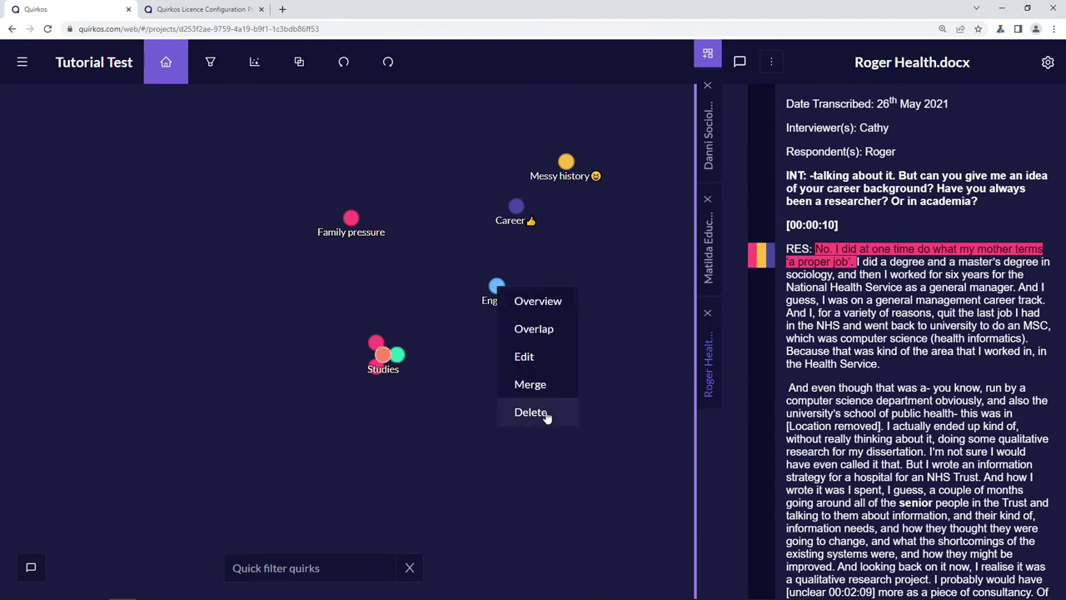
{"action": "left_click", "coordinate": [545, 414]}
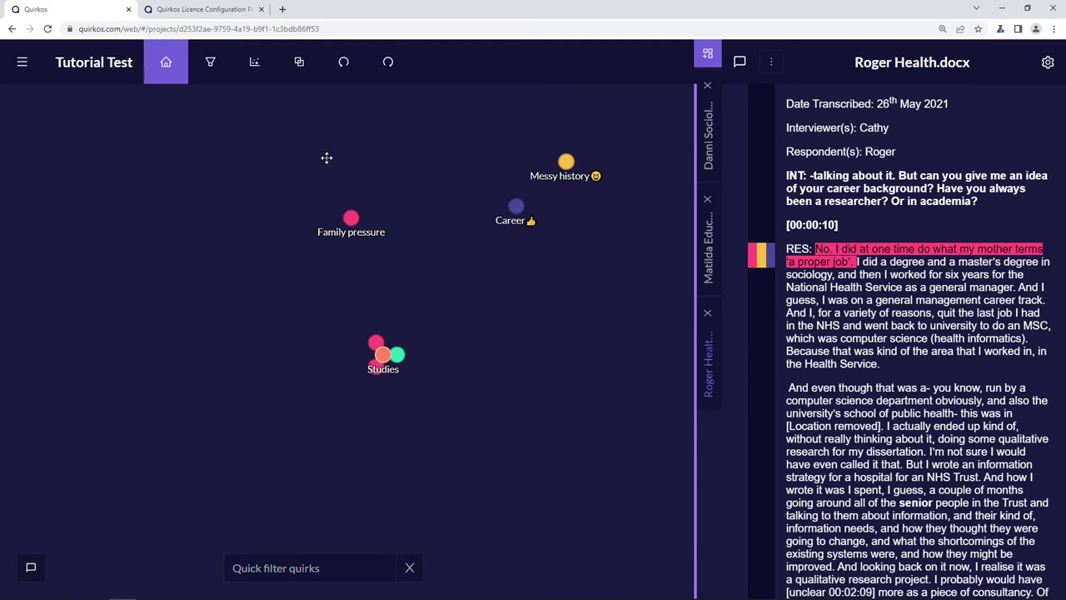
- Leave Tutorial Test for My Projects and open Qualitative_Researcher_Journeys_coded_project
{"action": "left_click", "coordinate": [22, 65]}
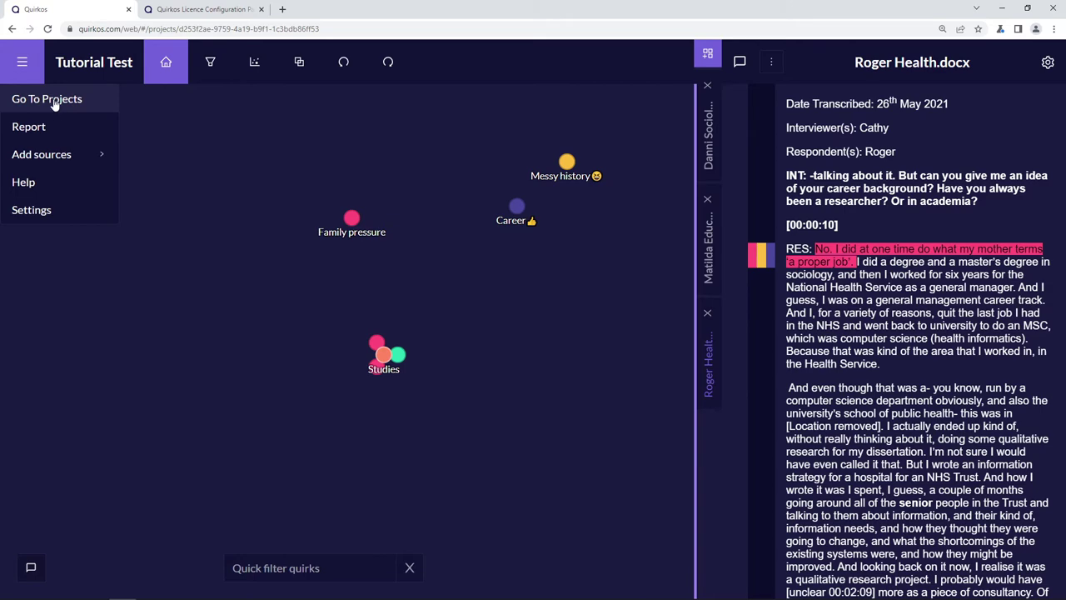
{"action": "left_click", "coordinate": [50, 100]}
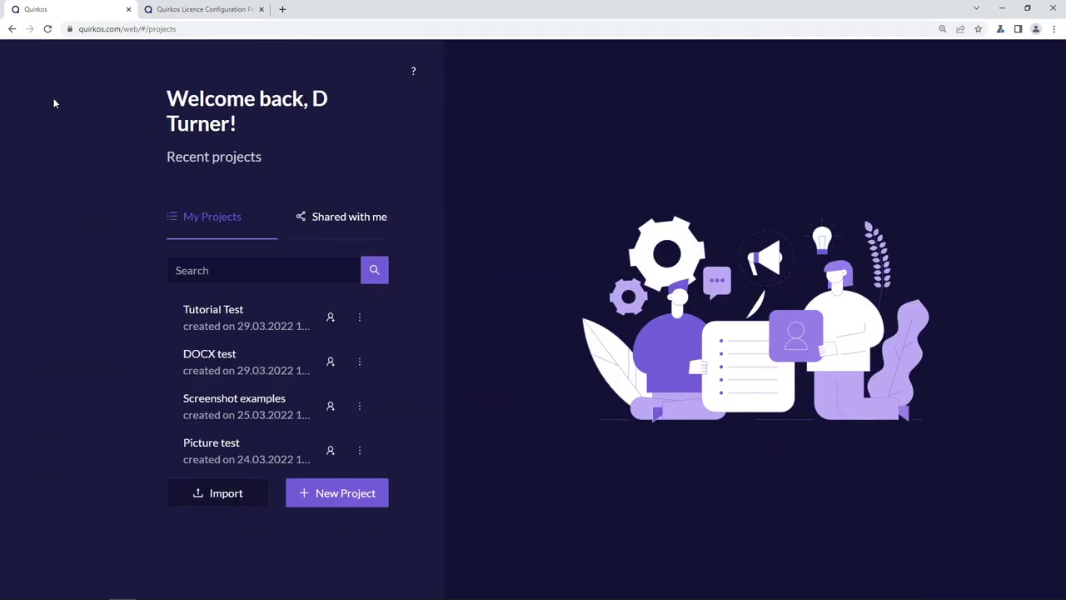
{"action": "scroll", "coordinate": [279, 385], "scroll_direction": "down", "scroll_amount": 5}
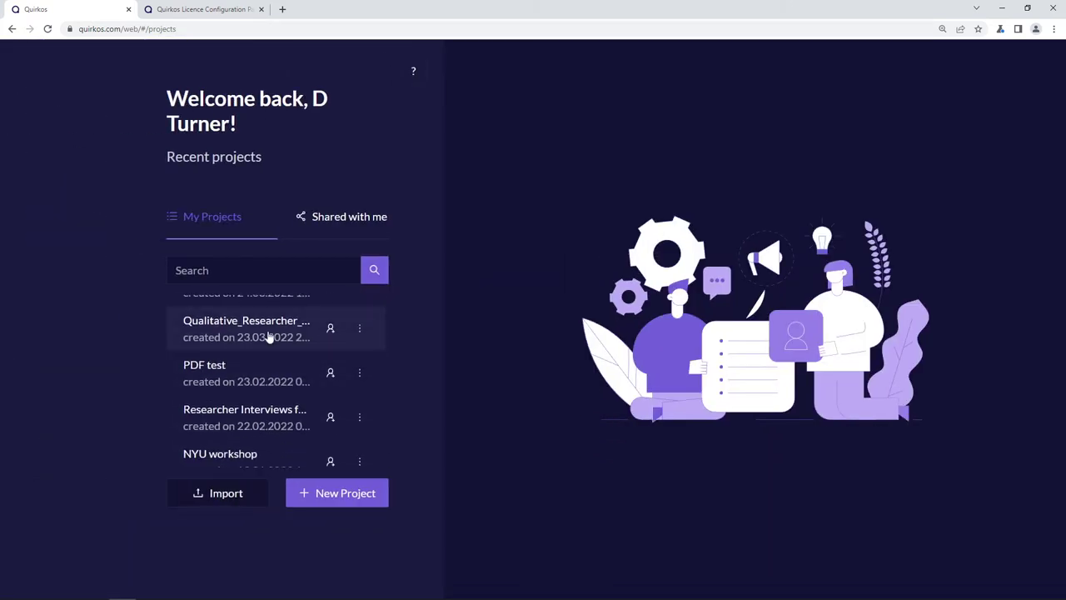
{"action": "left_click", "coordinate": [268, 337]}
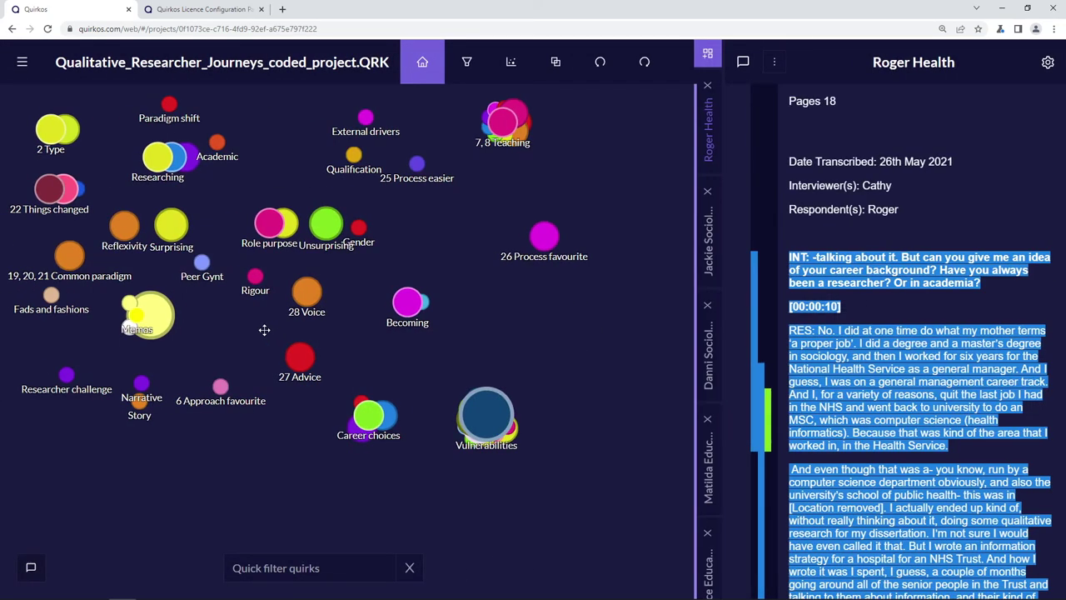
- Expand the Vulnerabilities and Messy journeys quirks to see their sub-quirks, then collapse them
{"action": "left_click", "coordinate": [487, 416]}
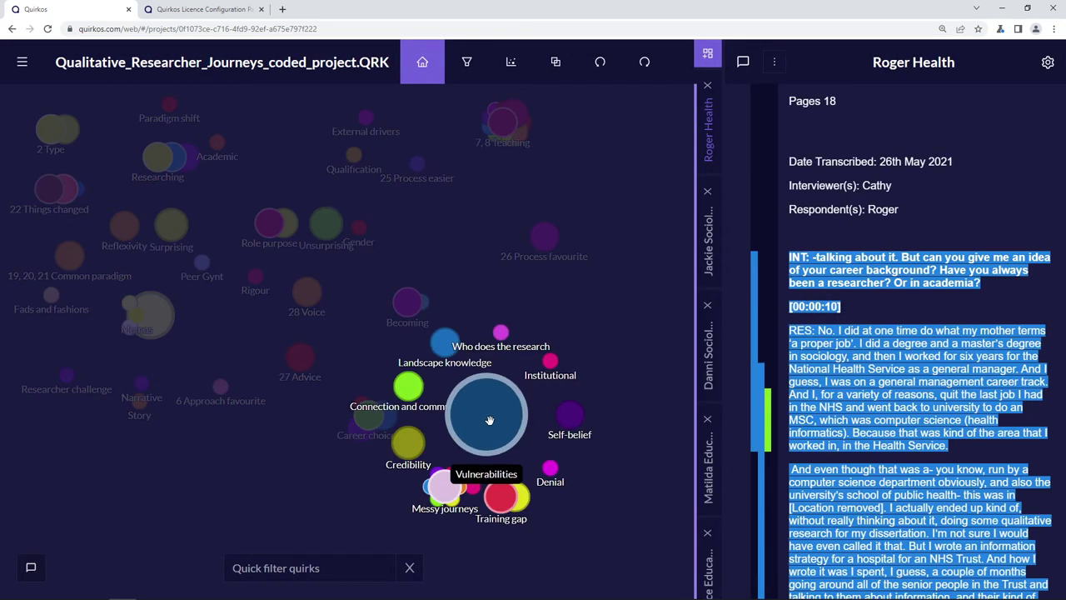
{"action": "left_click", "coordinate": [444, 488]}
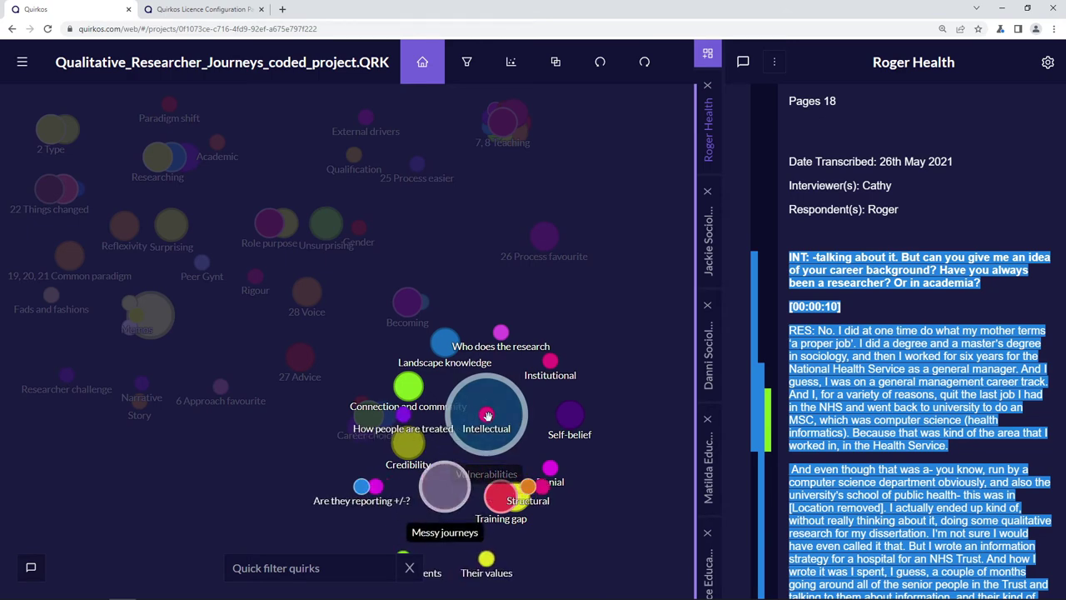
{"action": "left_click", "coordinate": [596, 306]}
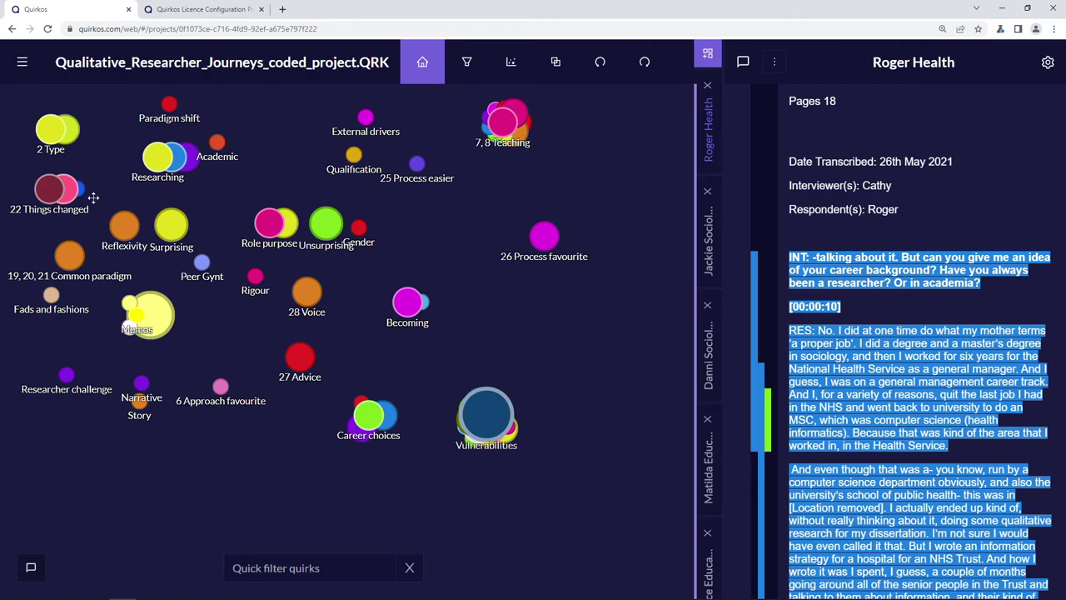
- Read through the Jackie Sociology transcript, then switch to the query view
{"action": "left_click", "coordinate": [714, 229]}
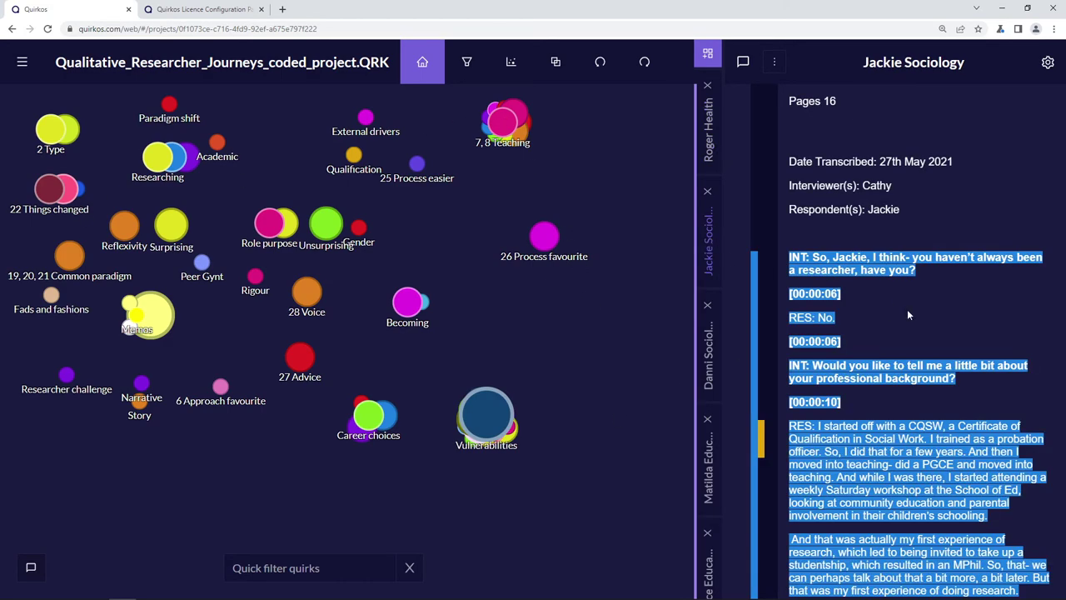
{"action": "scroll", "coordinate": [733, 319], "scroll_direction": "down", "scroll_amount": 10}
{"action": "scroll", "coordinate": [733, 319], "scroll_direction": "down", "scroll_amount": 6}
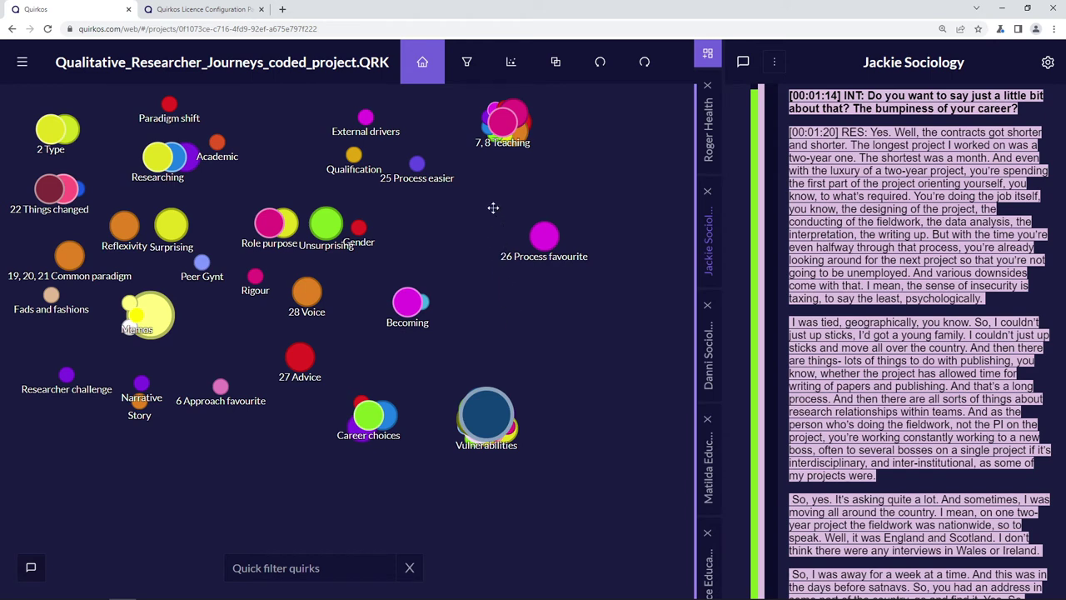
{"action": "left_click", "coordinate": [468, 70]}
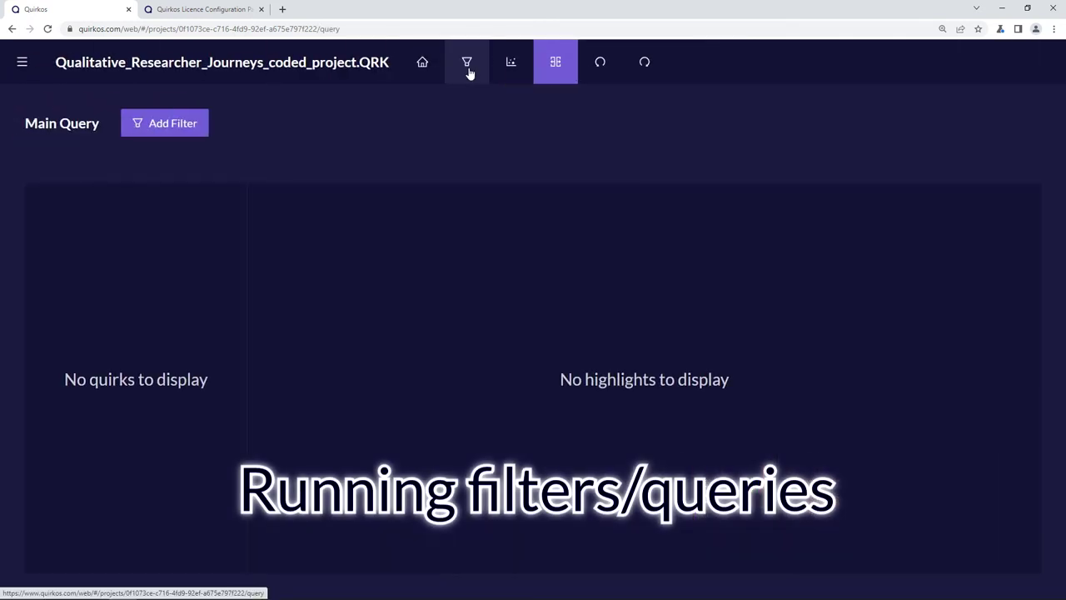
- Apply a Location = Australia filter and list the highlights coded to Vulnerabilities
{"action": "left_click", "coordinate": [169, 125]}
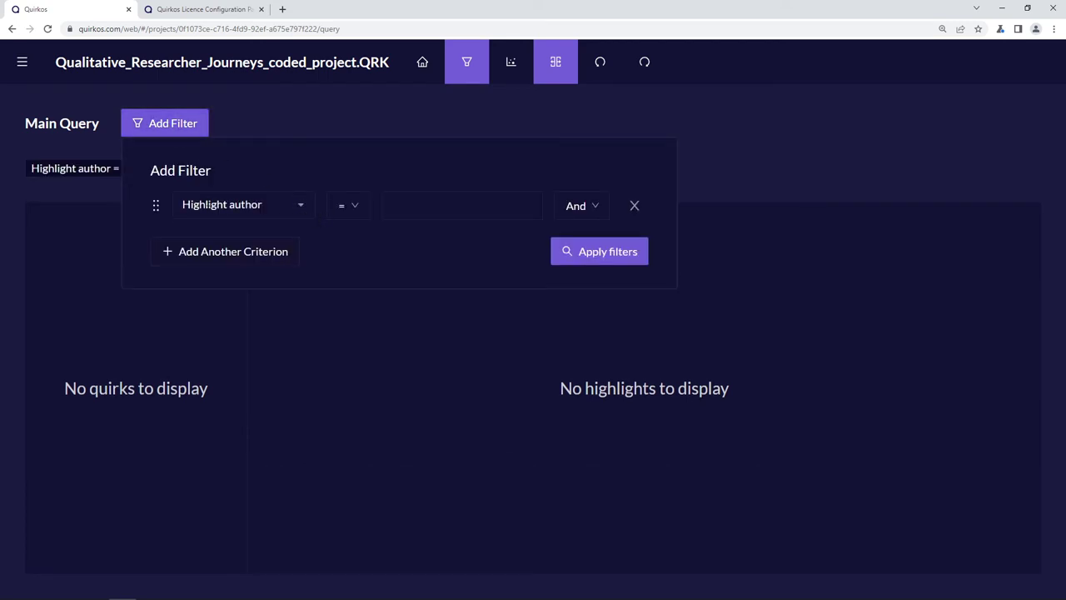
{"action": "left_click", "coordinate": [299, 209]}
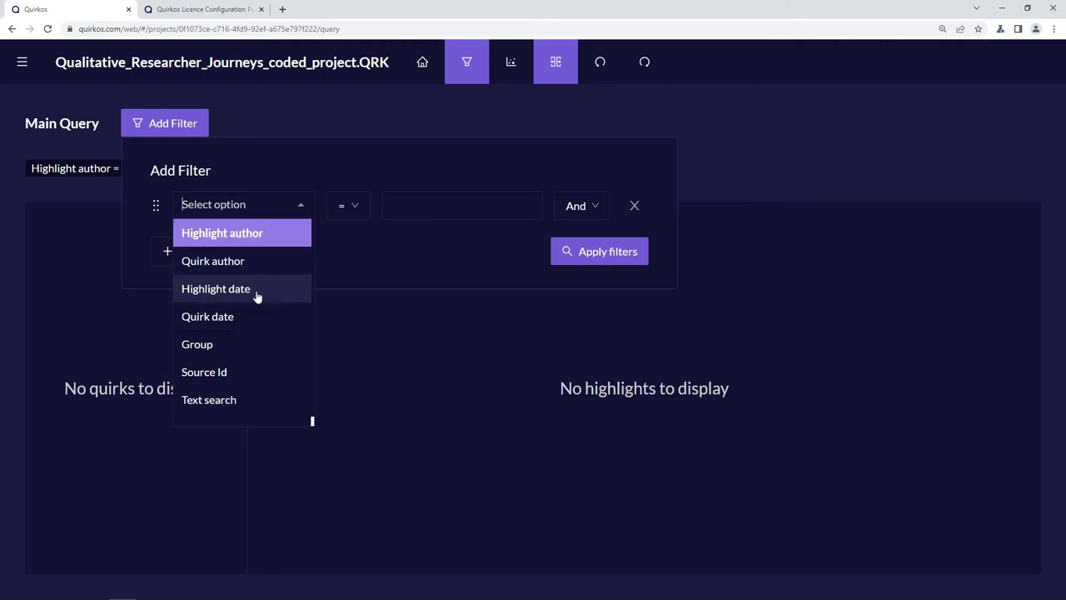
{"action": "scroll", "coordinate": [258, 337], "scroll_direction": "down", "scroll_amount": 1}
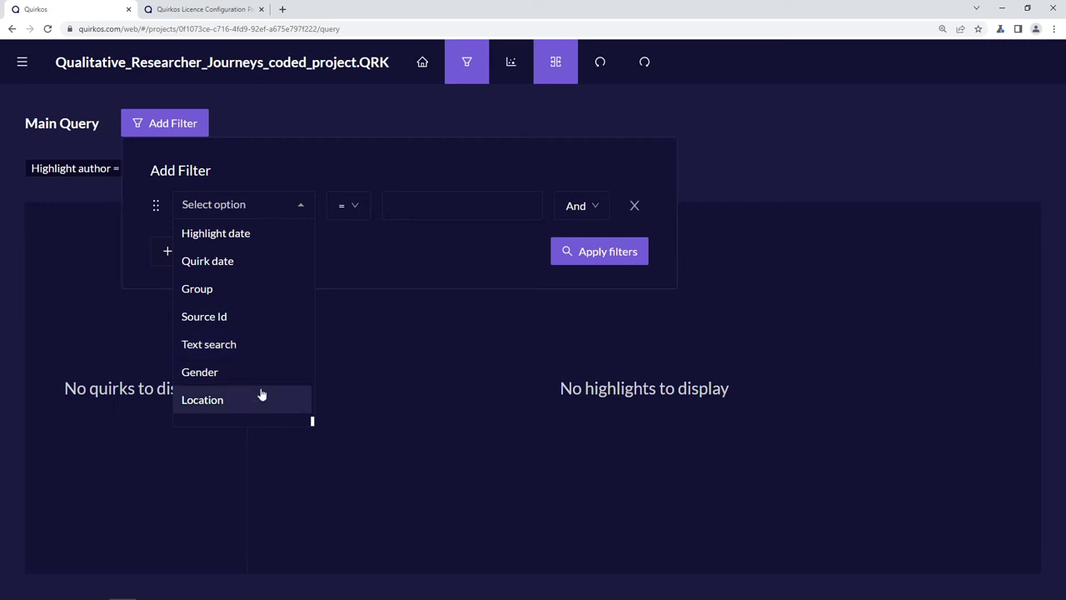
{"action": "scroll", "coordinate": [261, 393], "scroll_direction": "down", "scroll_amount": 1}
{"action": "left_click", "coordinate": [227, 325]}
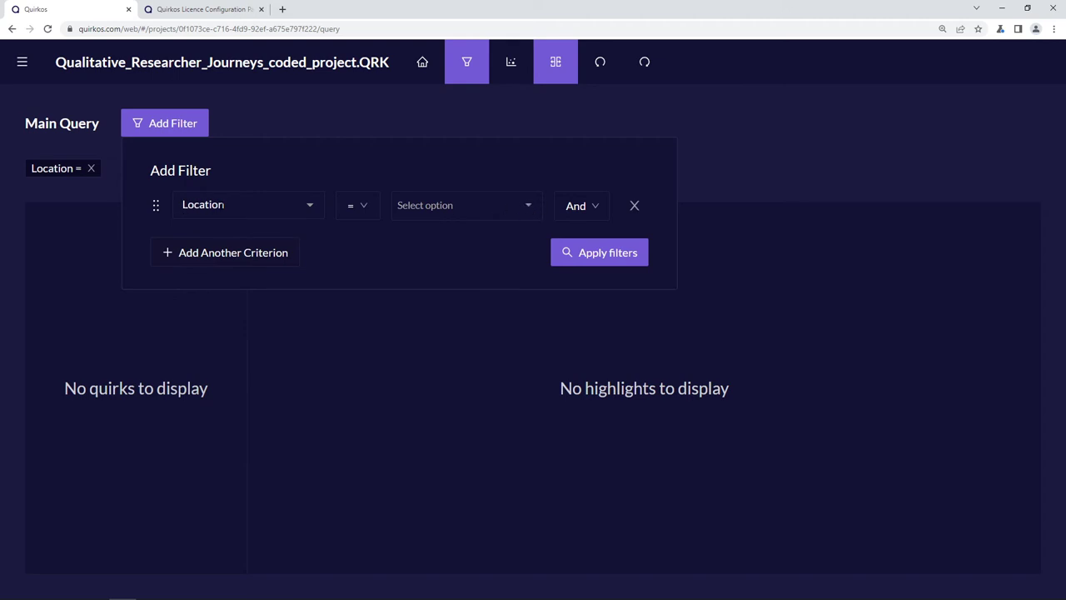
{"action": "left_click", "coordinate": [530, 213]}
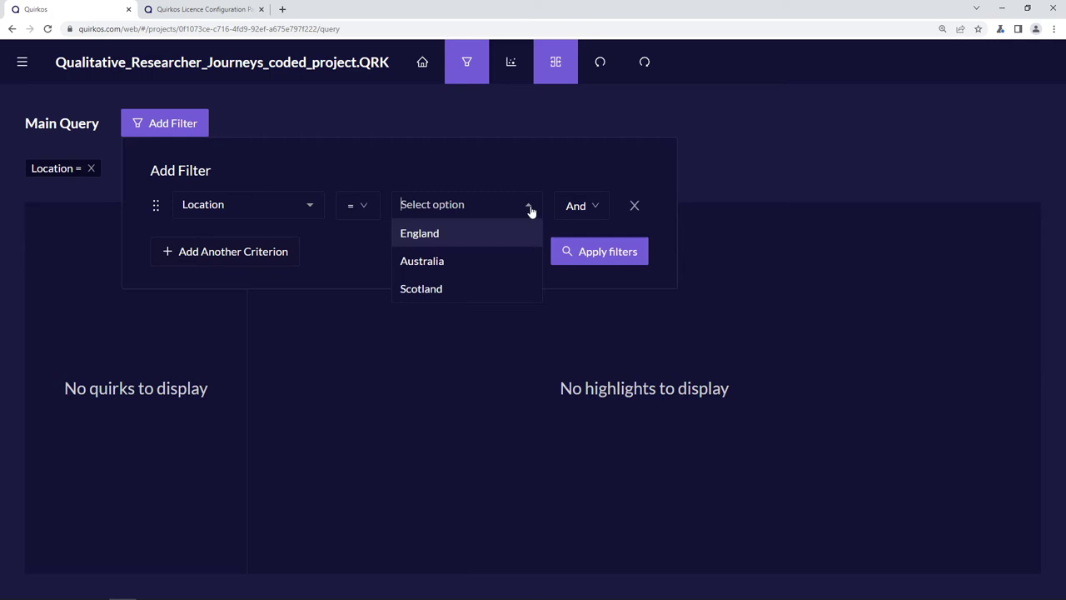
{"action": "left_click", "coordinate": [442, 271]}
{"action": "left_click", "coordinate": [595, 260]}
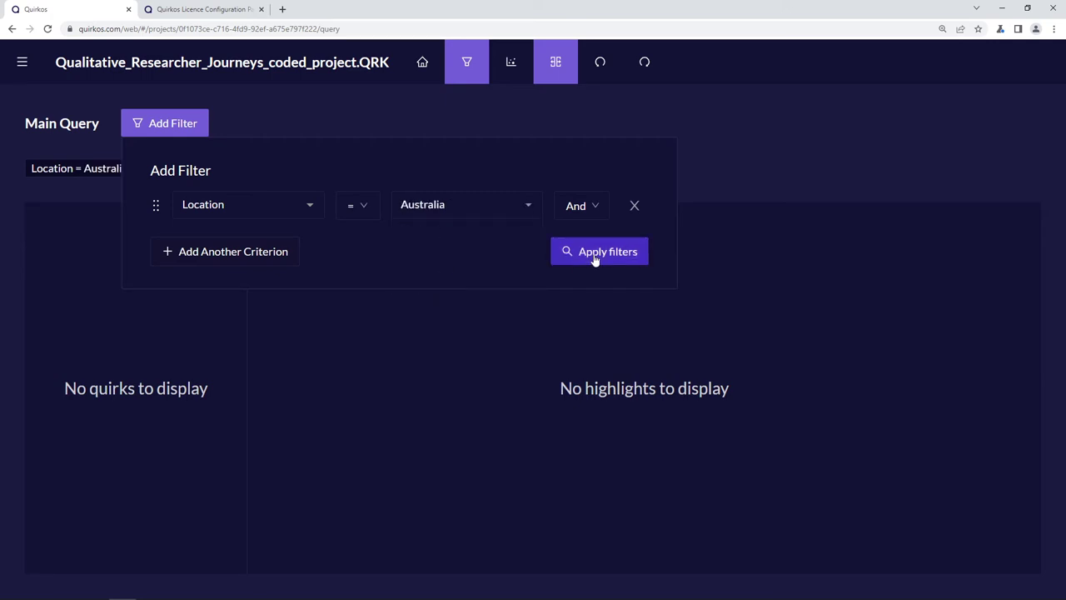
{"action": "left_click", "coordinate": [145, 245]}
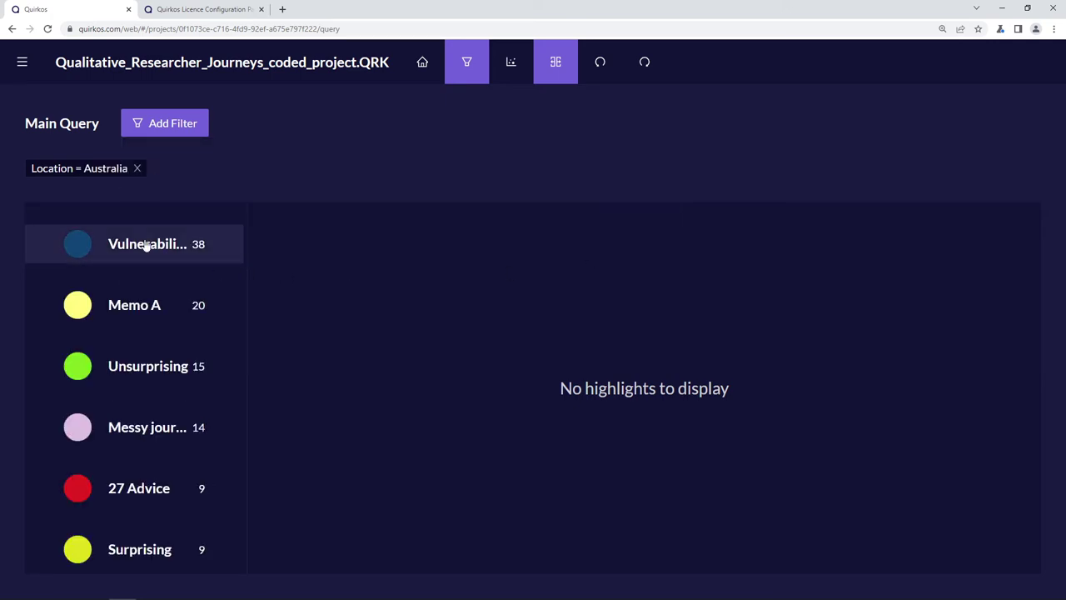
- Browse the Australian Vulnerabilities highlights, then list the Memo A highlights
{"action": "scroll", "coordinate": [641, 388], "scroll_direction": "down", "scroll_amount": 15}
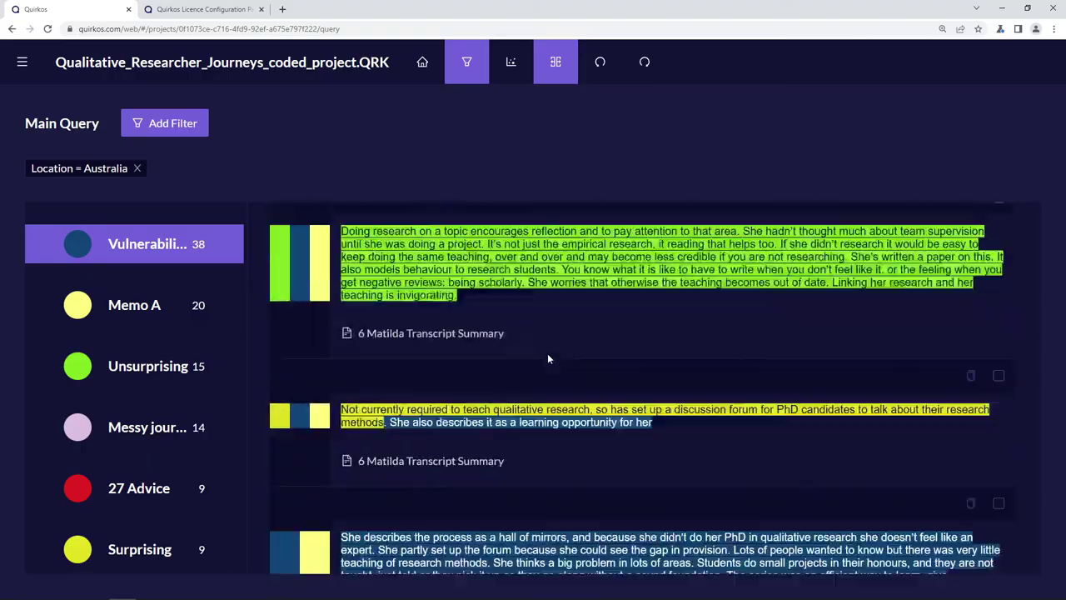
{"action": "scroll", "coordinate": [641, 388], "scroll_direction": "down", "scroll_amount": 15}
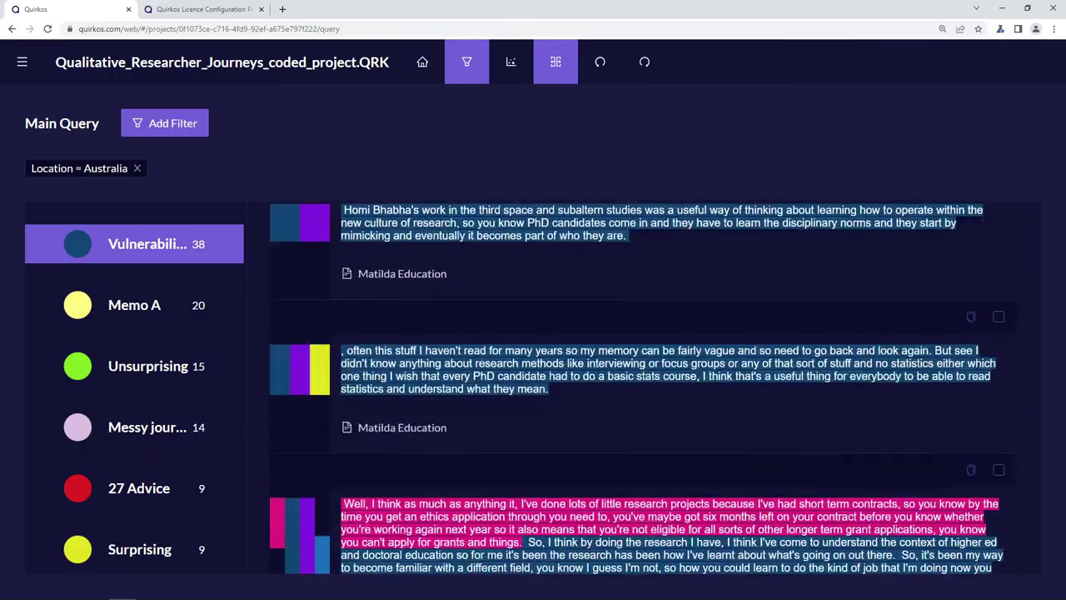
{"action": "scroll", "coordinate": [550, 356], "scroll_direction": "down", "scroll_amount": 15}
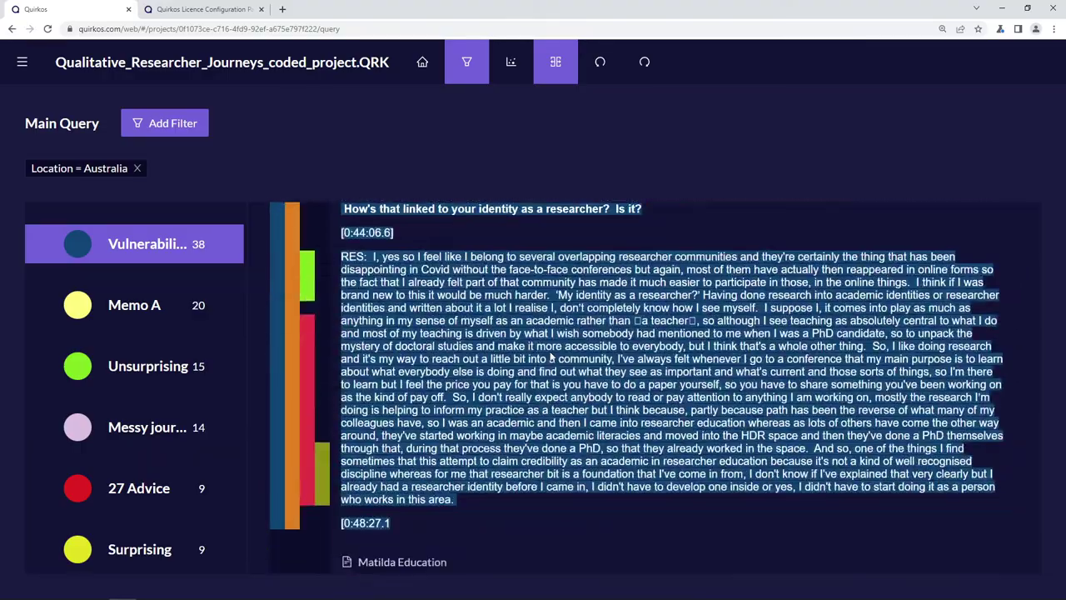
{"action": "scroll", "coordinate": [549, 355], "scroll_direction": "down", "scroll_amount": 3}
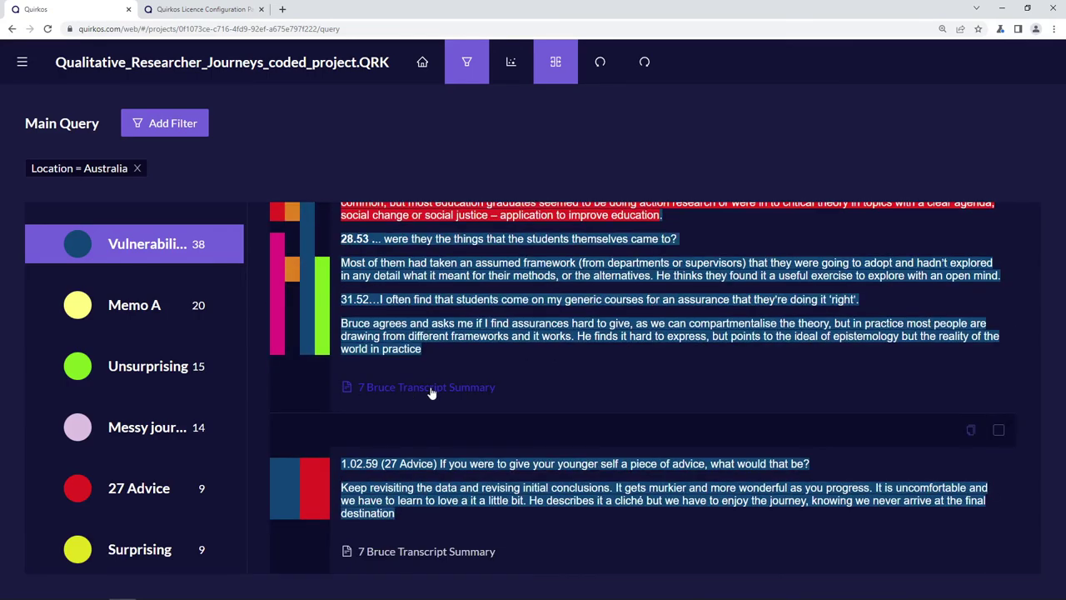
{"action": "scroll", "coordinate": [730, 386], "scroll_direction": "up", "scroll_amount": 15}
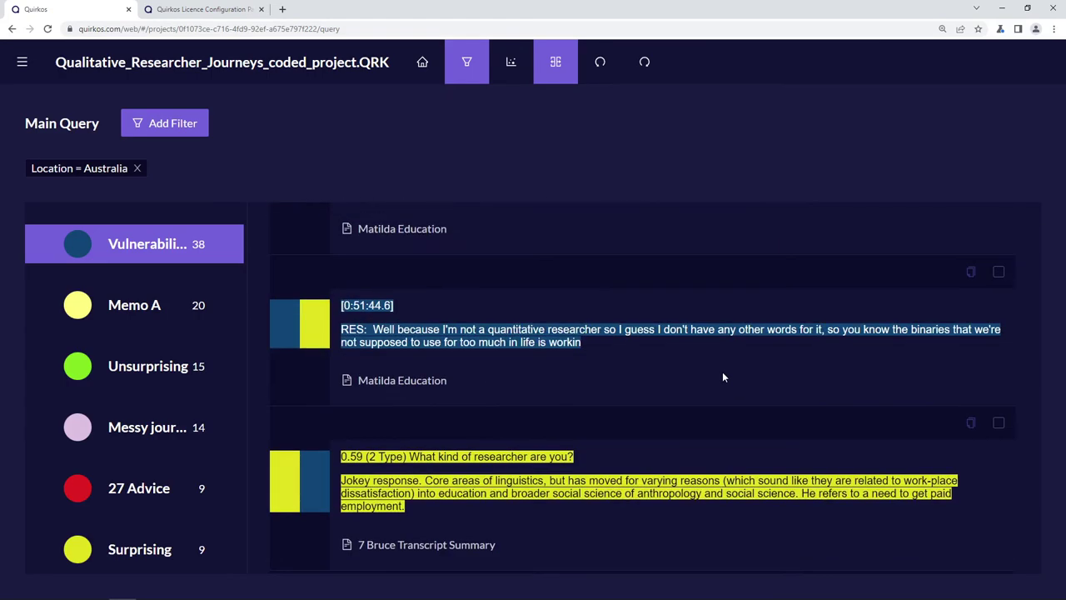
{"action": "scroll", "coordinate": [352, 303], "scroll_direction": "up", "scroll_amount": 5}
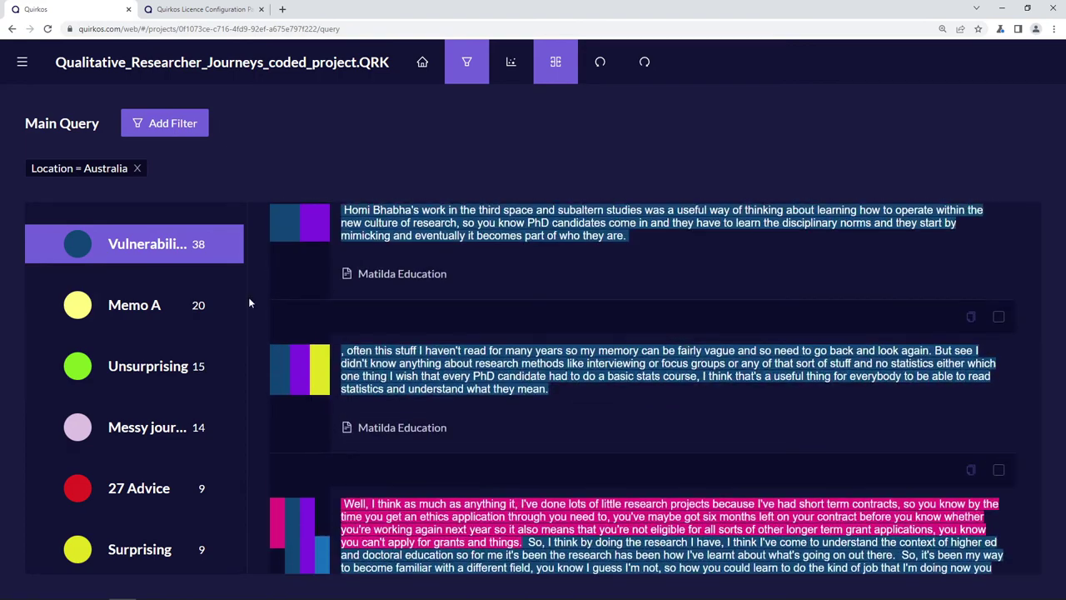
{"action": "left_click", "coordinate": [143, 316]}
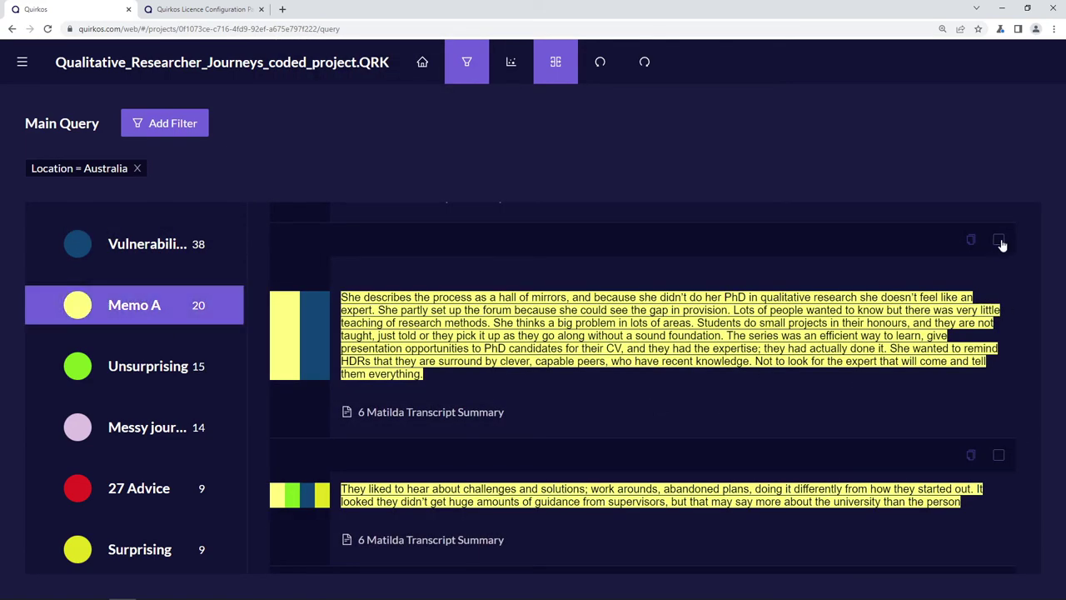
- Tick the hall of mirrors and next Memo A segments, then reopen the filter settings
{"action": "left_click", "coordinate": [999, 297]}
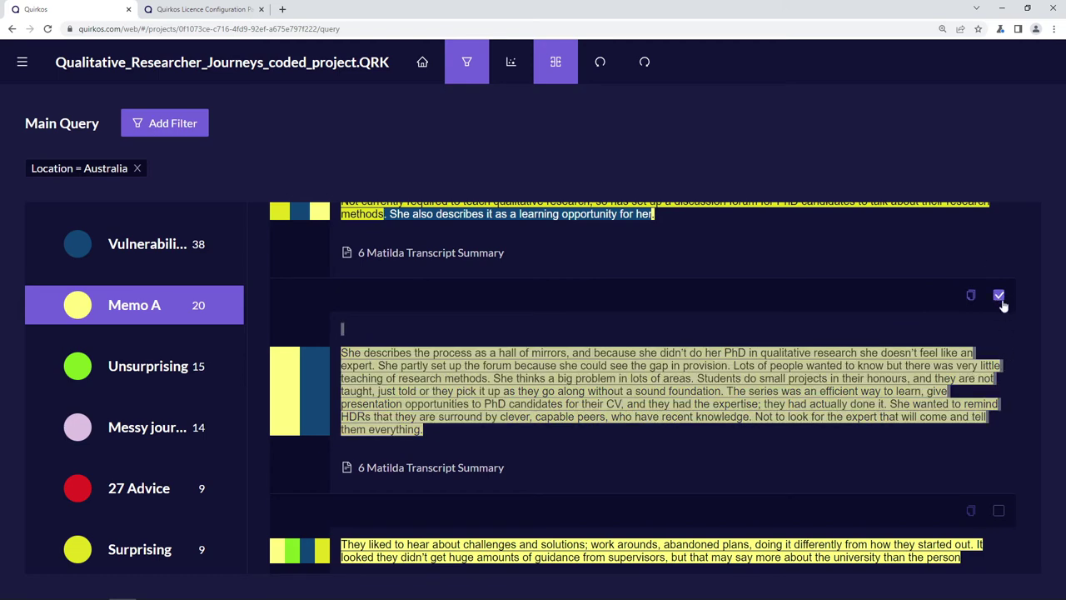
{"action": "left_click", "coordinate": [998, 511]}
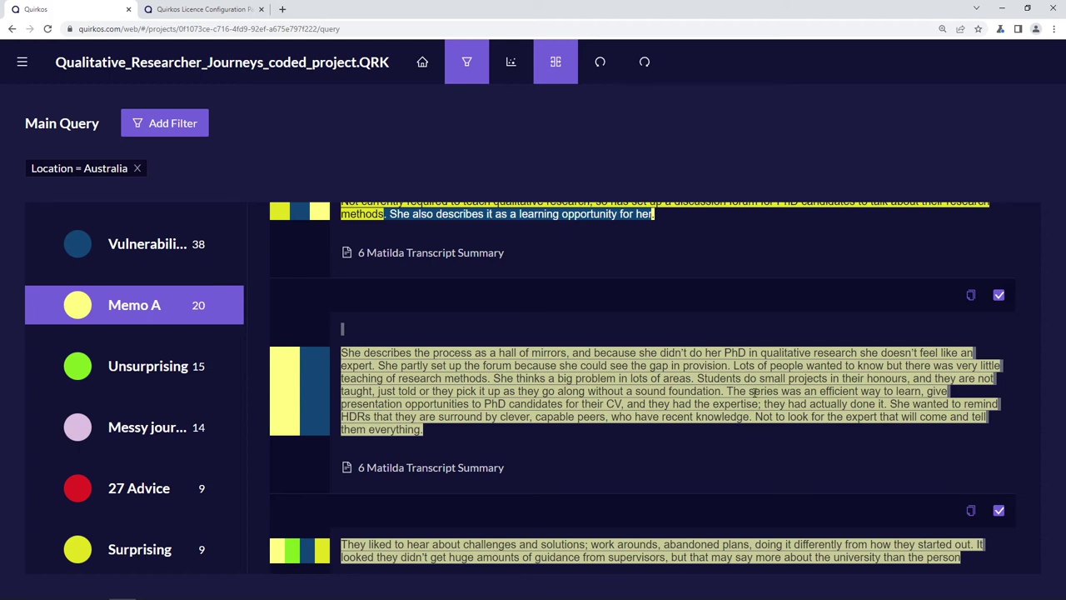
{"action": "left_click", "coordinate": [142, 123]}
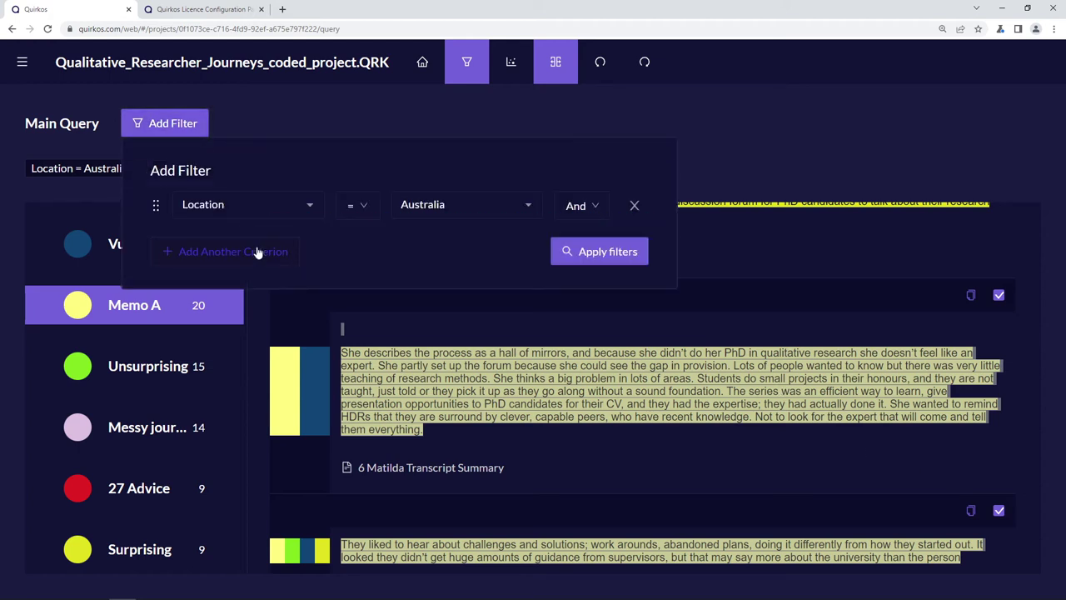
- Add a second filter, Discipline = Health, alongside Location = Australia and apply both
{"action": "left_click", "coordinate": [250, 250]}
{"action": "left_click", "coordinate": [302, 245]}
{"action": "scroll", "coordinate": [279, 362], "scroll_direction": "down", "scroll_amount": 4}
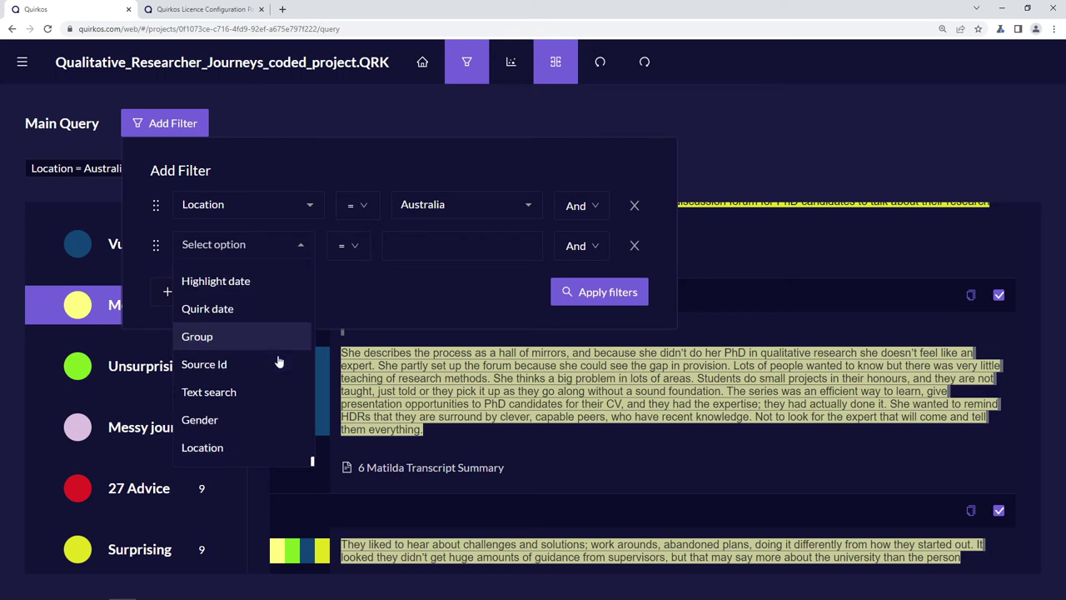
{"action": "left_click", "coordinate": [262, 389]}
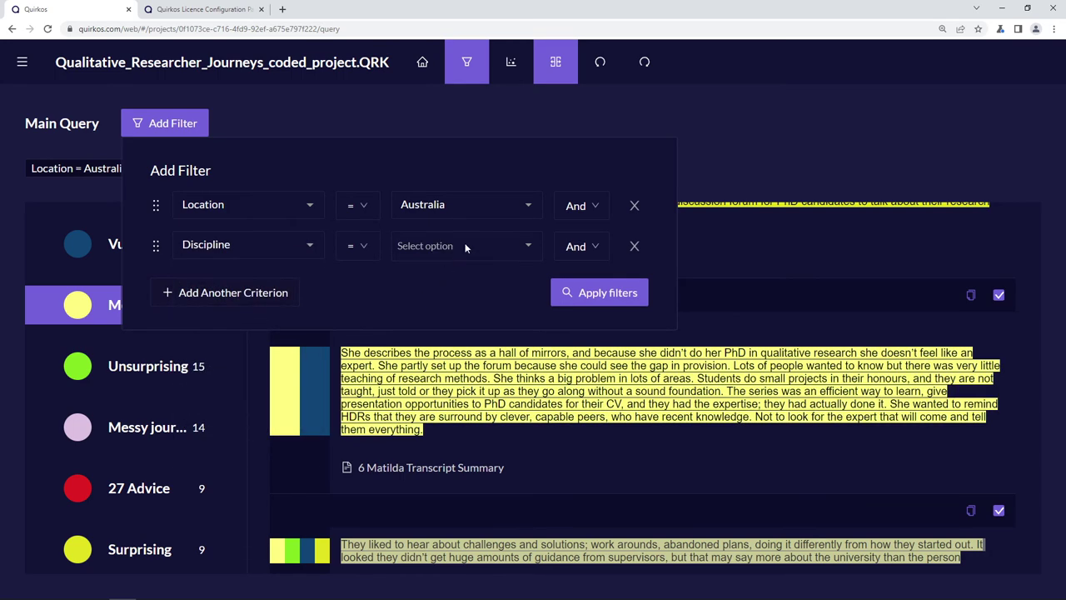
{"action": "left_click", "coordinate": [518, 245]}
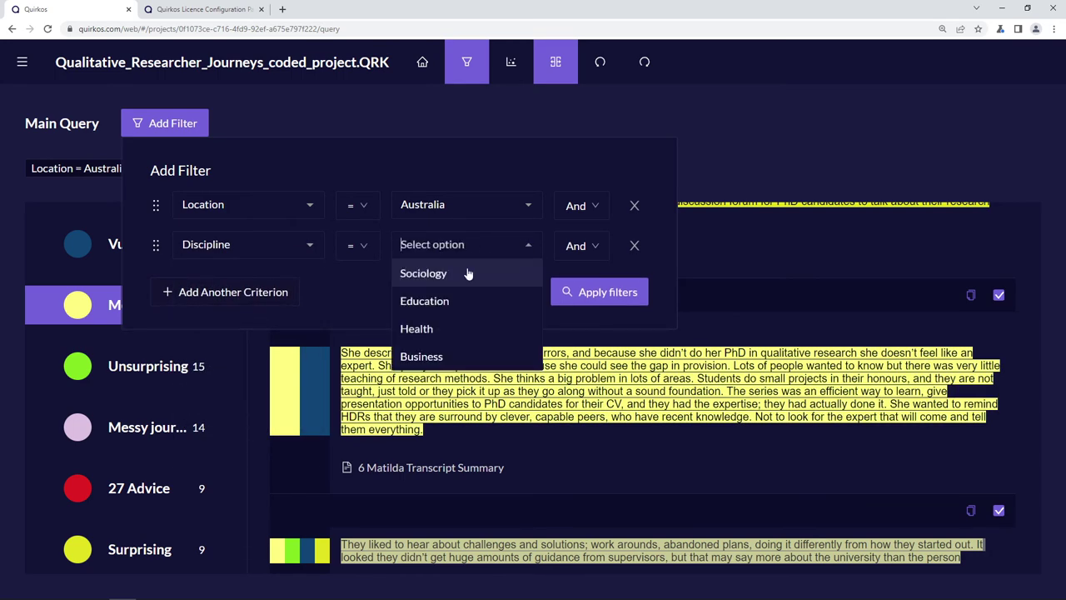
{"action": "left_click", "coordinate": [463, 336]}
{"action": "left_click", "coordinate": [608, 292]}
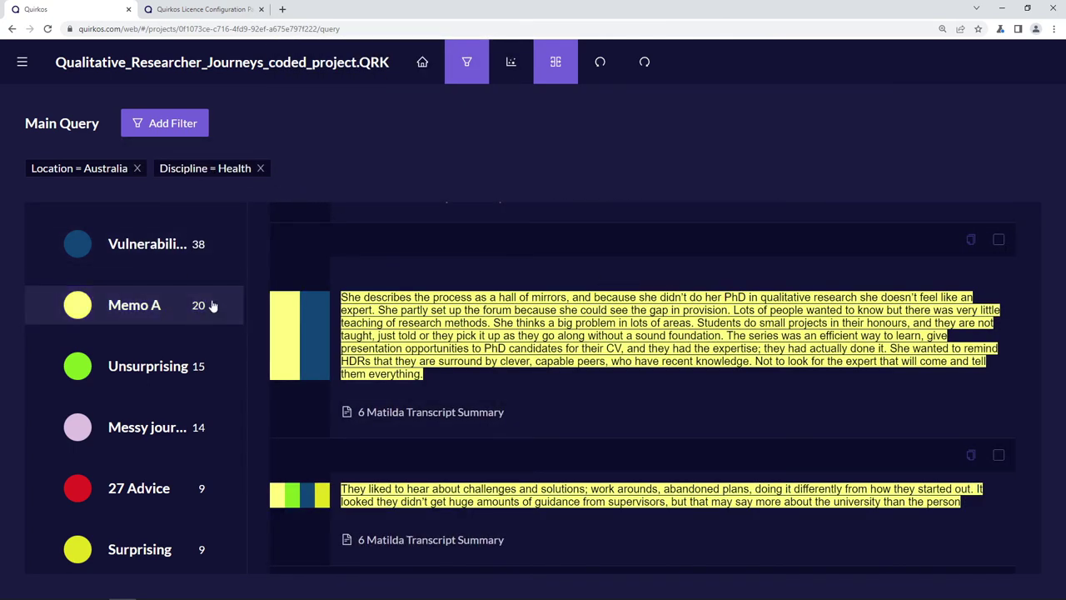
- Scroll the Memo A results, then list the Vulnerabilities quotes instead
{"action": "scroll", "coordinate": [588, 397], "scroll_direction": "down", "scroll_amount": 5}
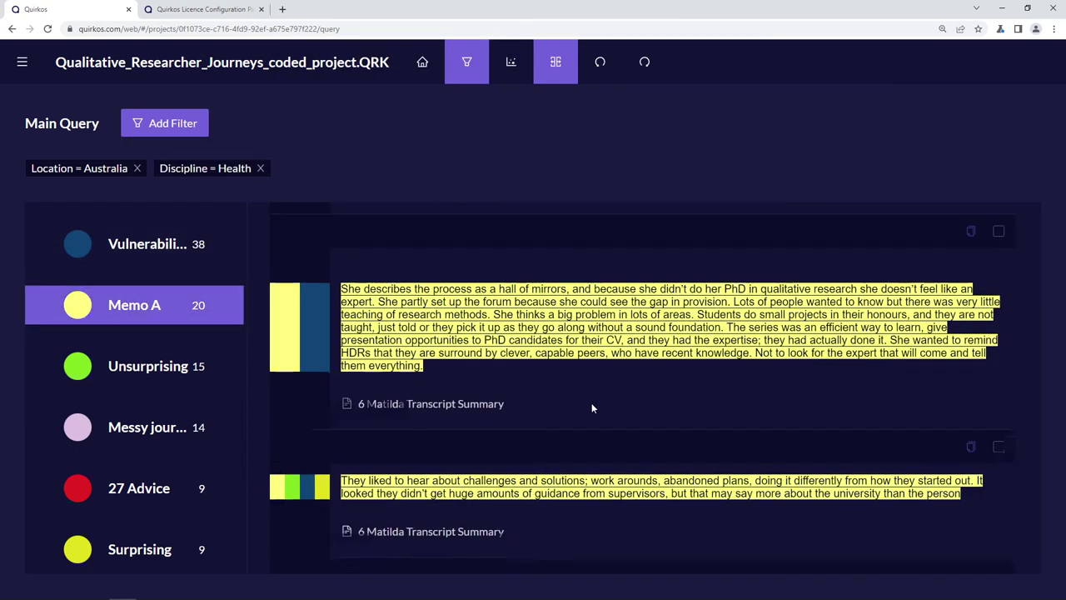
{"action": "scroll", "coordinate": [588, 395], "scroll_direction": "down", "scroll_amount": 10}
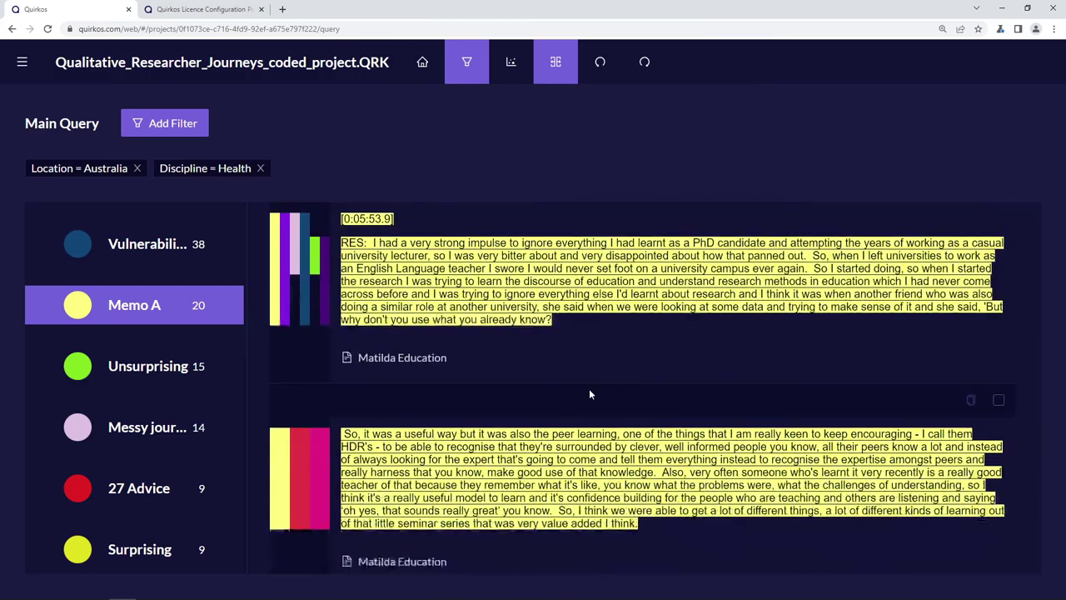
{"action": "scroll", "coordinate": [588, 391], "scroll_direction": "down", "scroll_amount": 10}
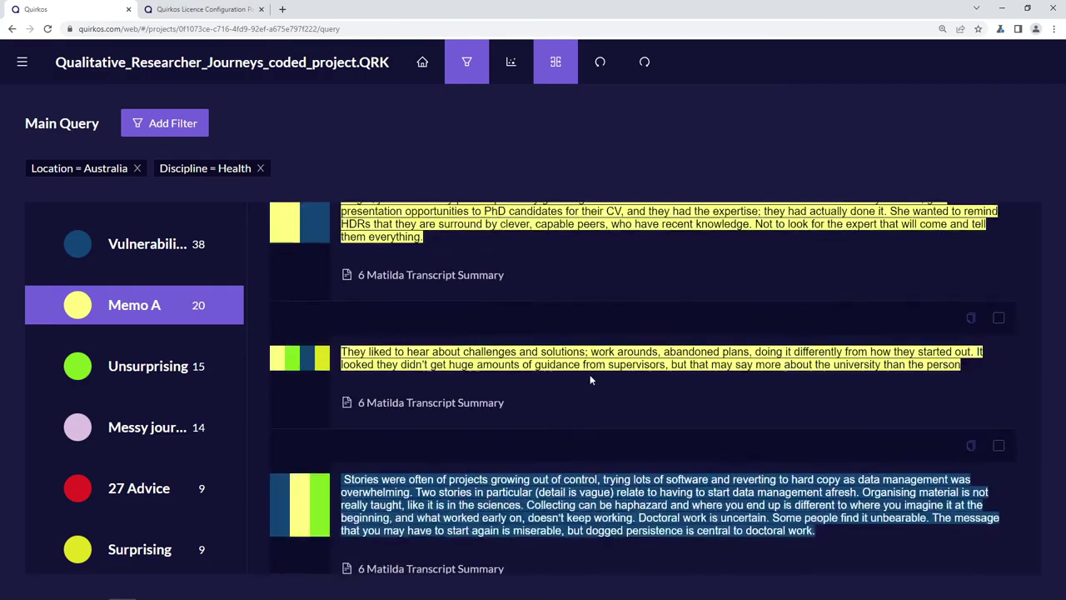
{"action": "left_click", "coordinate": [164, 259]}
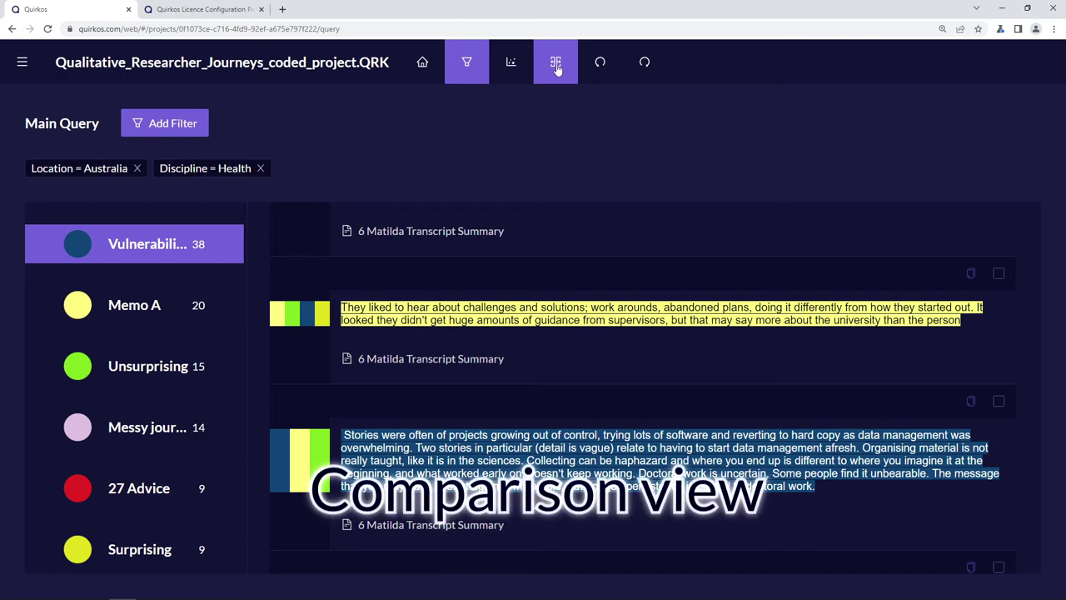
- Remove the Discipline = Health filter and open a second query for comparison
{"action": "left_click", "coordinate": [260, 170]}
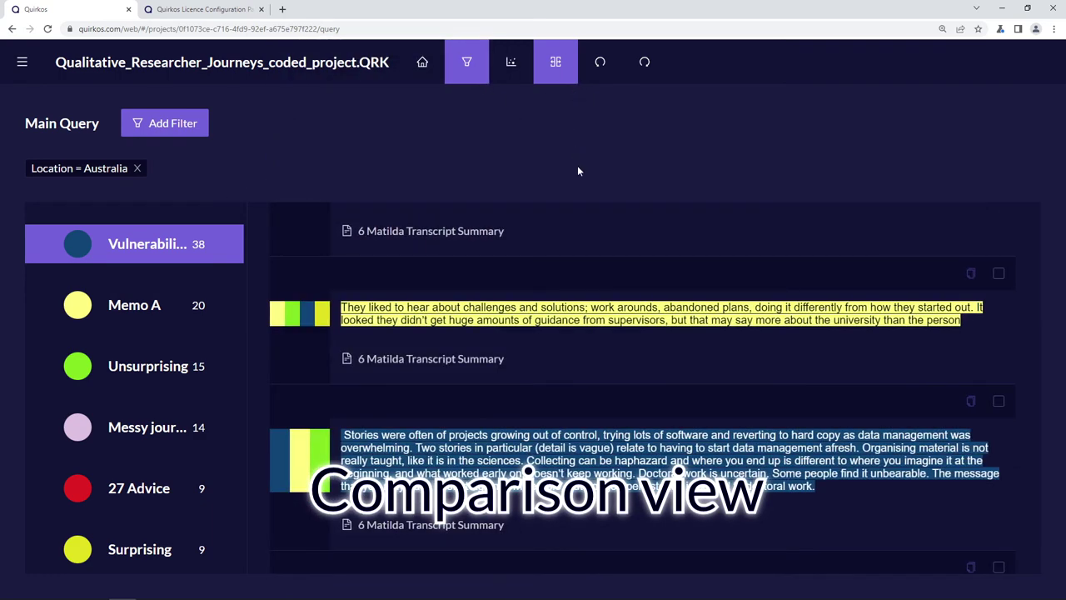
{"action": "left_click", "coordinate": [556, 70]}
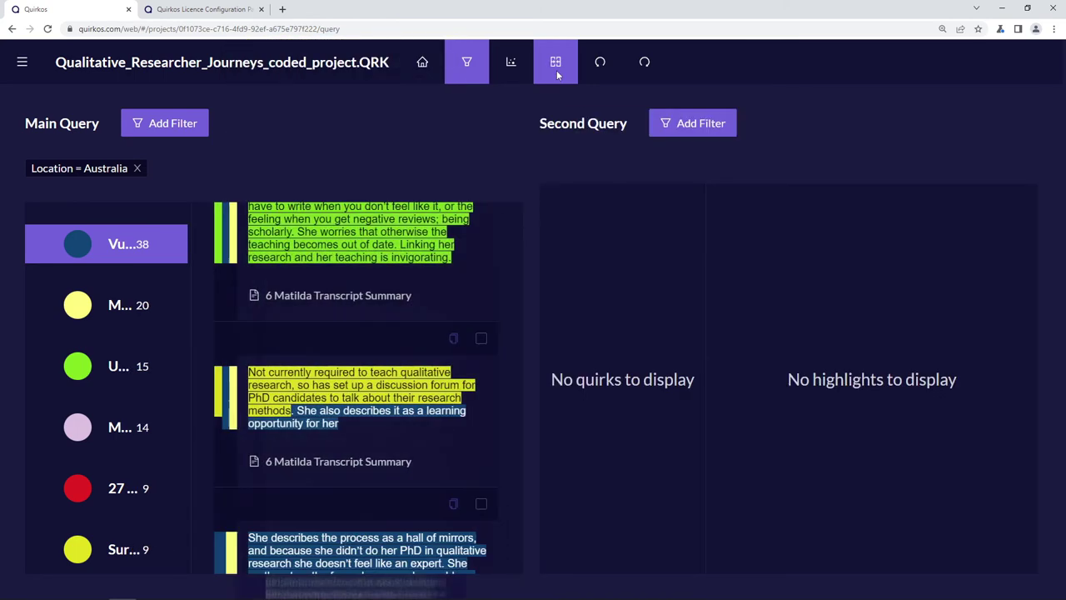
{"action": "scroll", "coordinate": [416, 264], "scroll_direction": "up", "scroll_amount": 5}
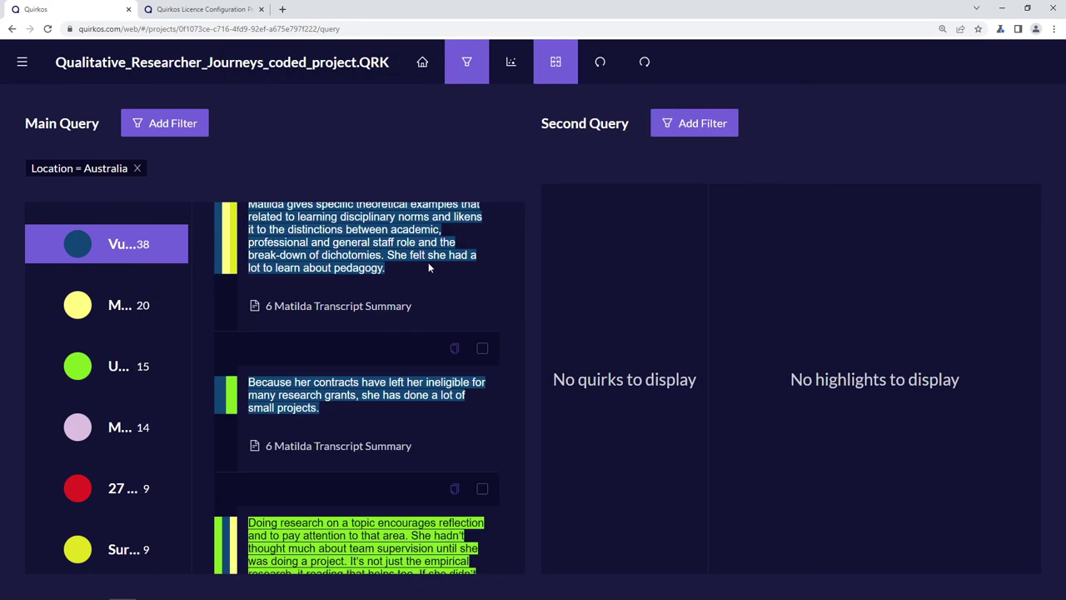
- Filter the Second Query to Location = Scotland
{"action": "left_click", "coordinate": [718, 123]}
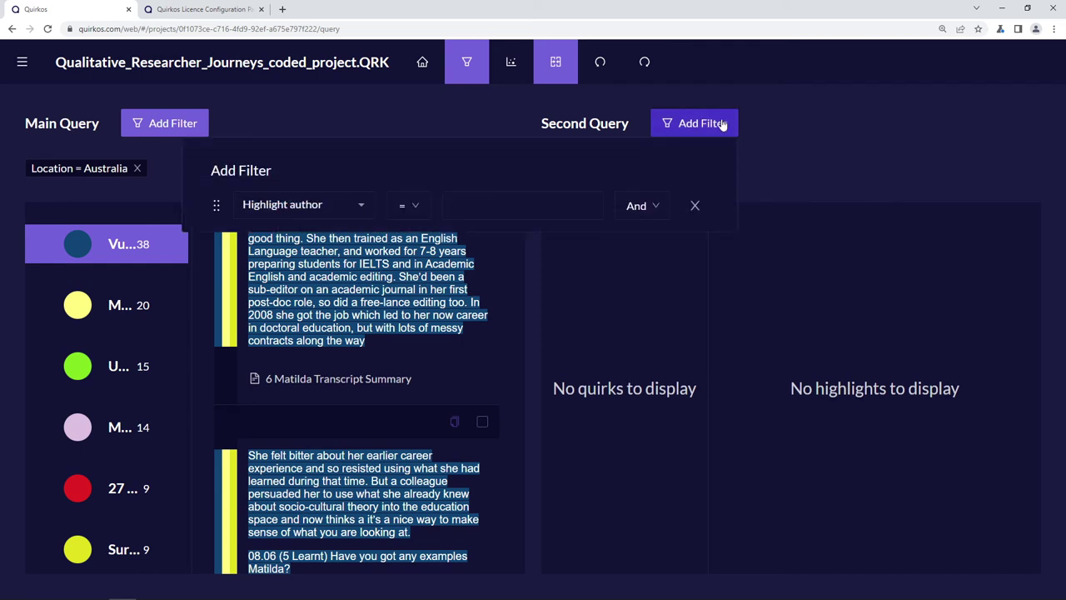
{"action": "left_click", "coordinate": [356, 205]}
{"action": "scroll", "coordinate": [334, 258], "scroll_direction": "down", "scroll_amount": 1}
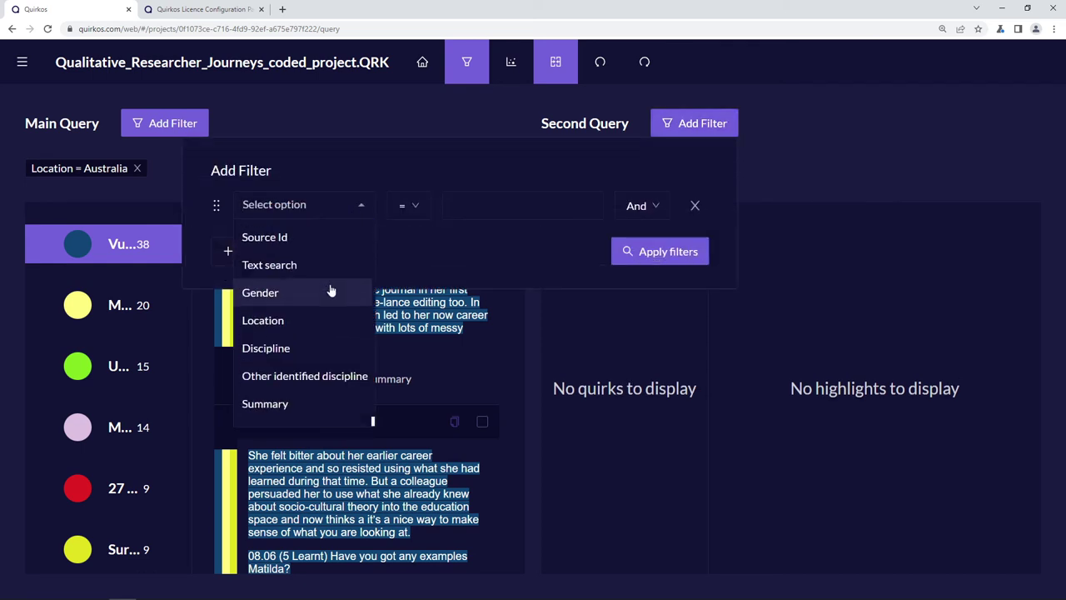
{"action": "left_click", "coordinate": [337, 315]}
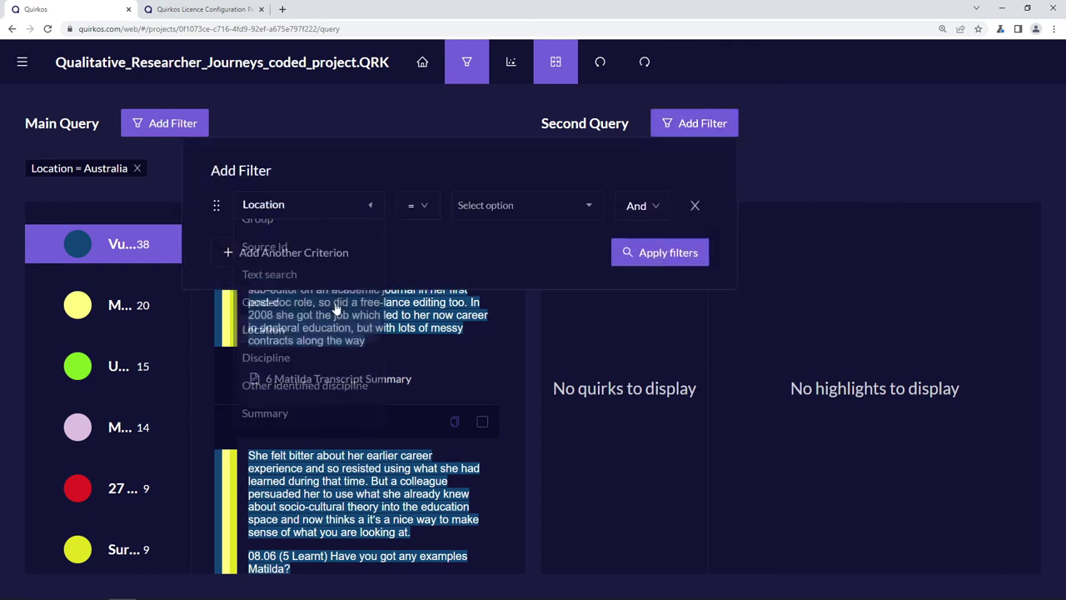
{"action": "left_click", "coordinate": [591, 206]}
{"action": "left_click", "coordinate": [498, 288]}
{"action": "left_click", "coordinate": [624, 250]}
{"action": "left_click", "coordinate": [617, 243]}
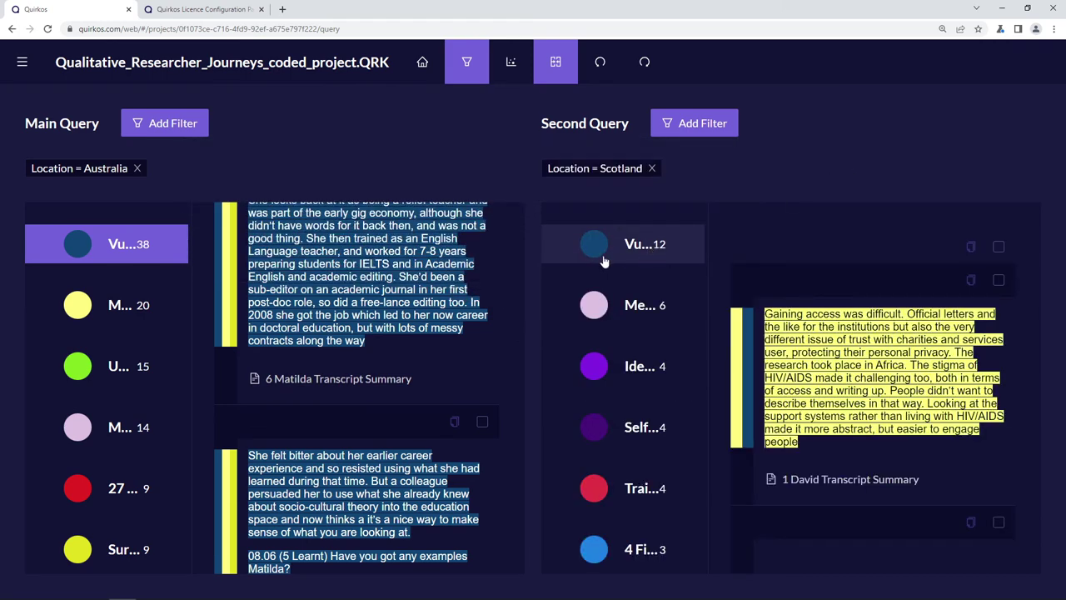
- List Vulnerabilities quotes for Scotland and Memo A quotes in the Australia main query
{"action": "left_click", "coordinate": [622, 258]}
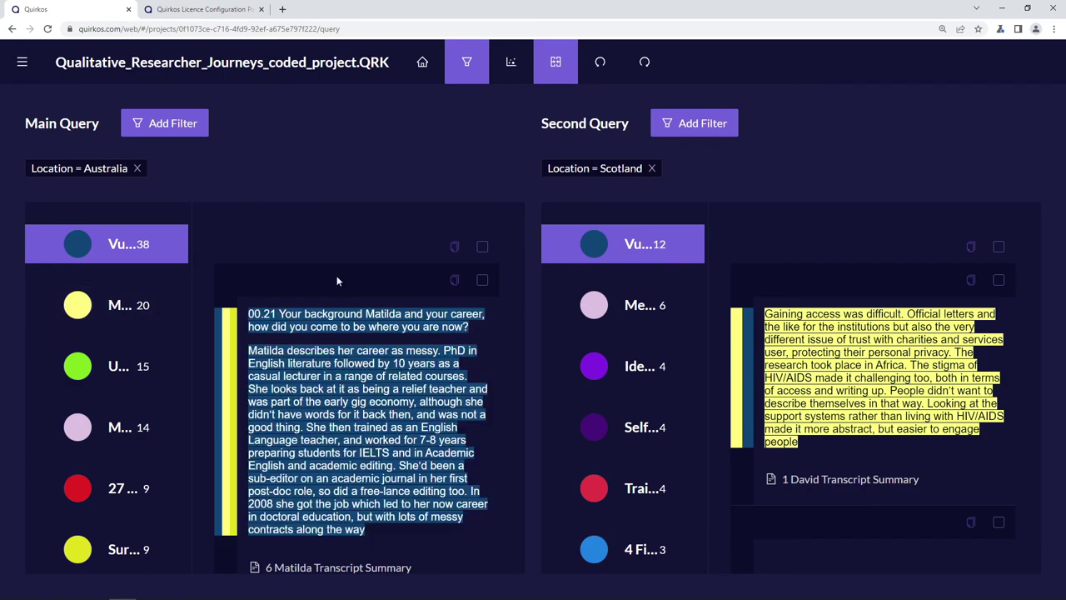
{"action": "scroll", "coordinate": [367, 388], "scroll_direction": "down", "scroll_amount": 10}
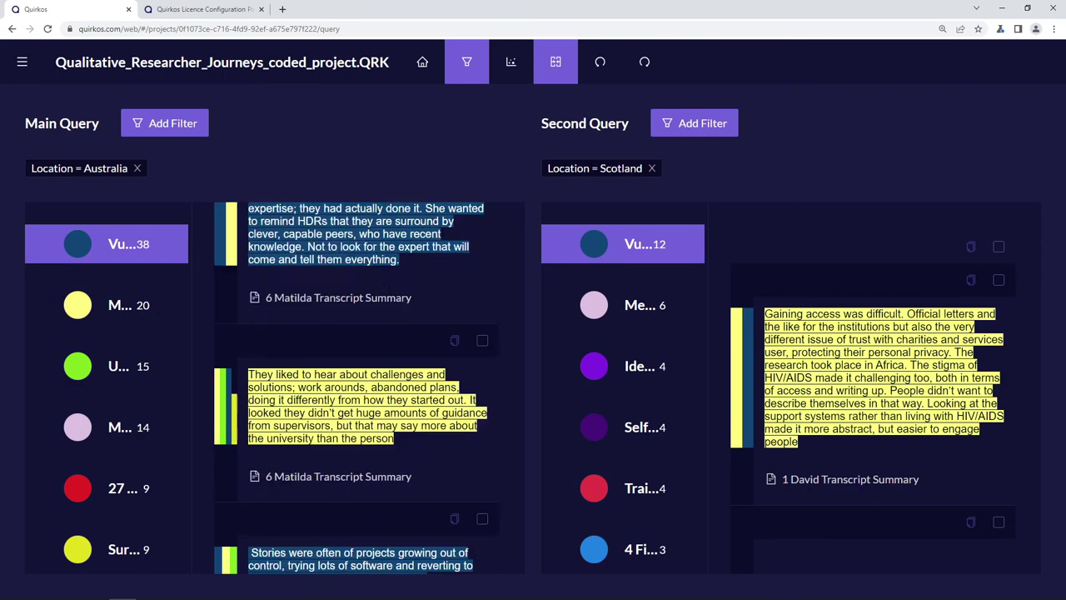
{"action": "scroll", "coordinate": [883, 387], "scroll_direction": "down", "scroll_amount": 5}
{"action": "scroll", "coordinate": [896, 353], "scroll_direction": "down", "scroll_amount": 5}
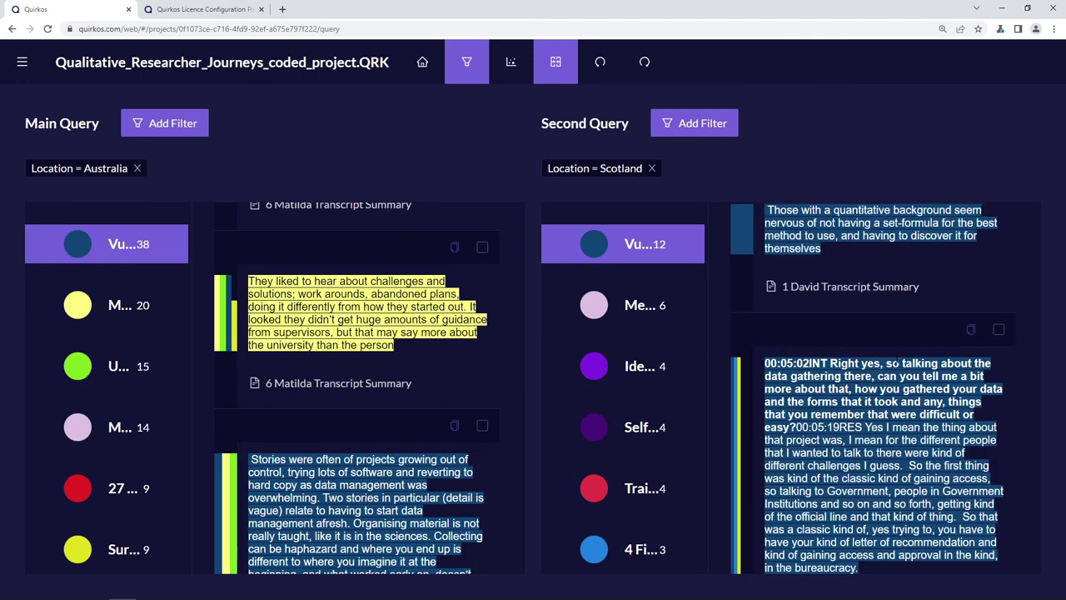
{"action": "scroll", "coordinate": [658, 400], "scroll_direction": "down", "scroll_amount": 8}
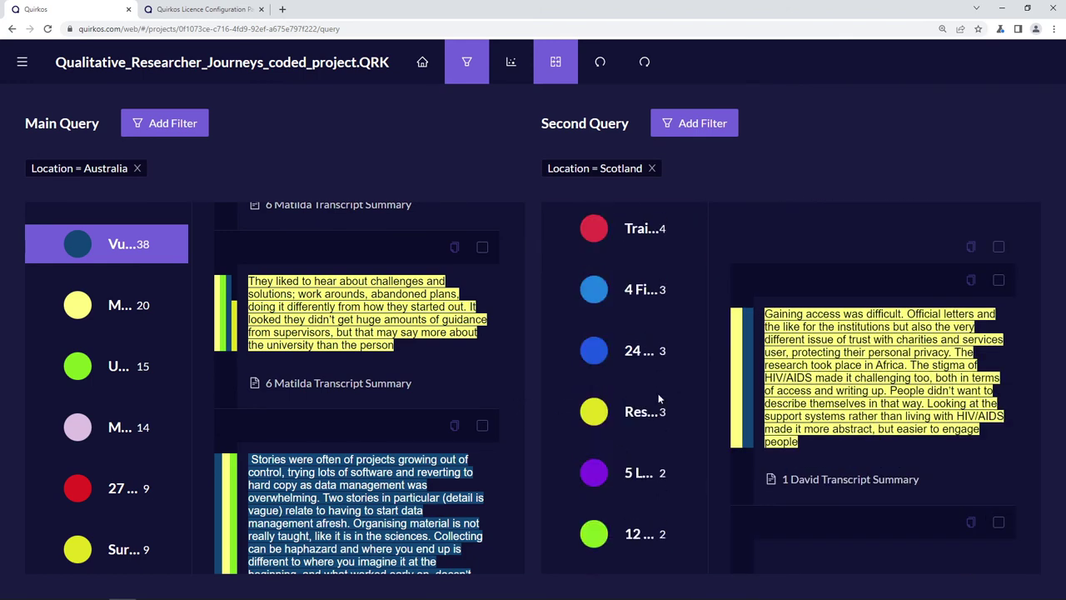
{"action": "scroll", "coordinate": [659, 402], "scroll_direction": "up", "scroll_amount": 6}
{"action": "scroll", "coordinate": [660, 402], "scroll_direction": "up", "scroll_amount": 2}
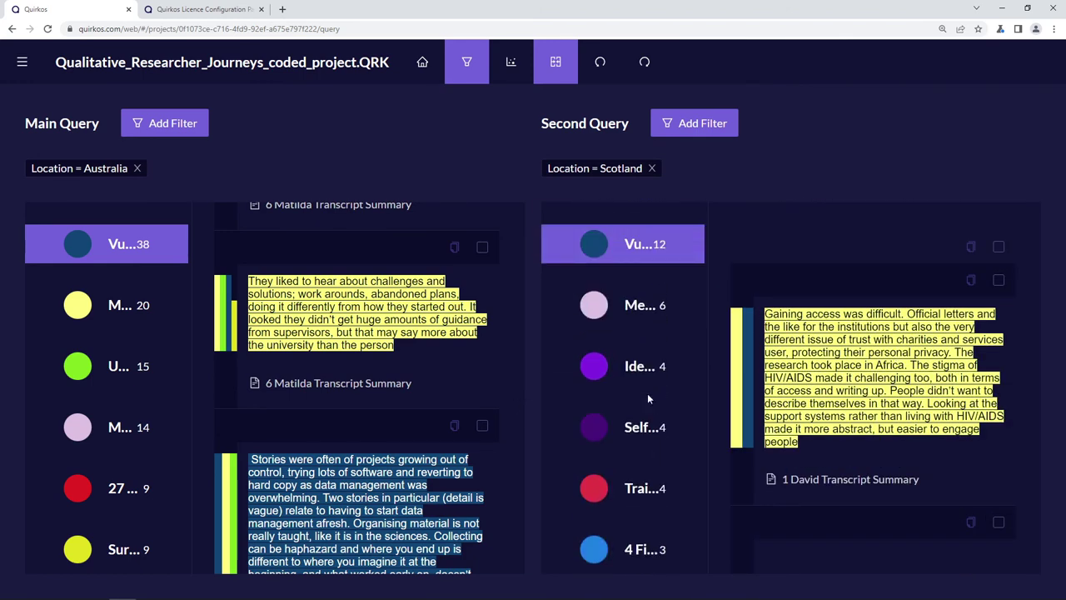
{"action": "left_click", "coordinate": [131, 308]}
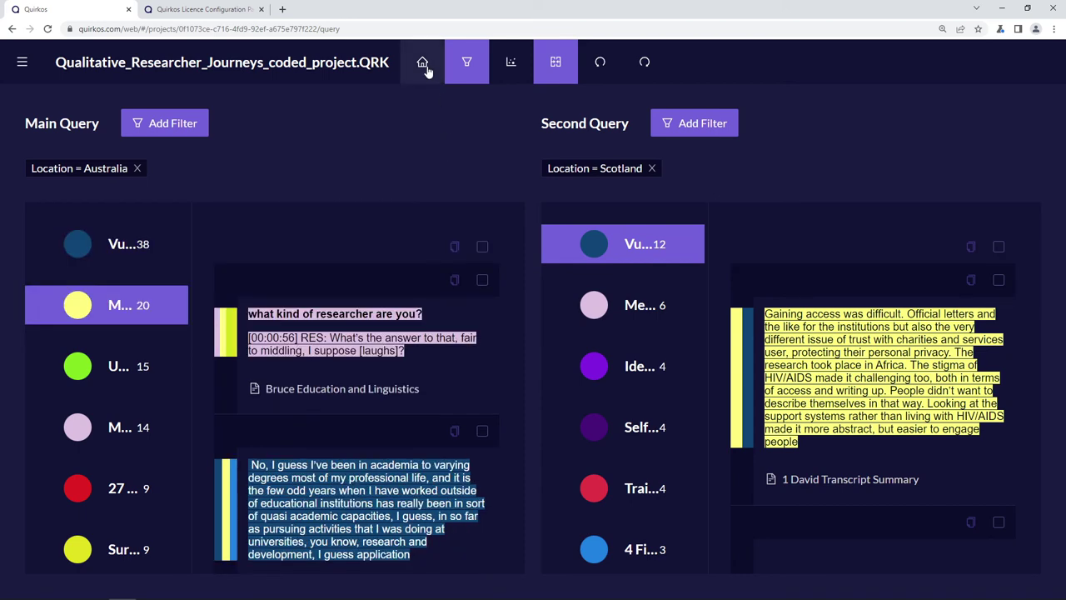
- Return to the quirk canvas and drag the Vulnerabilities bubble up and right
{"action": "left_click", "coordinate": [423, 65]}
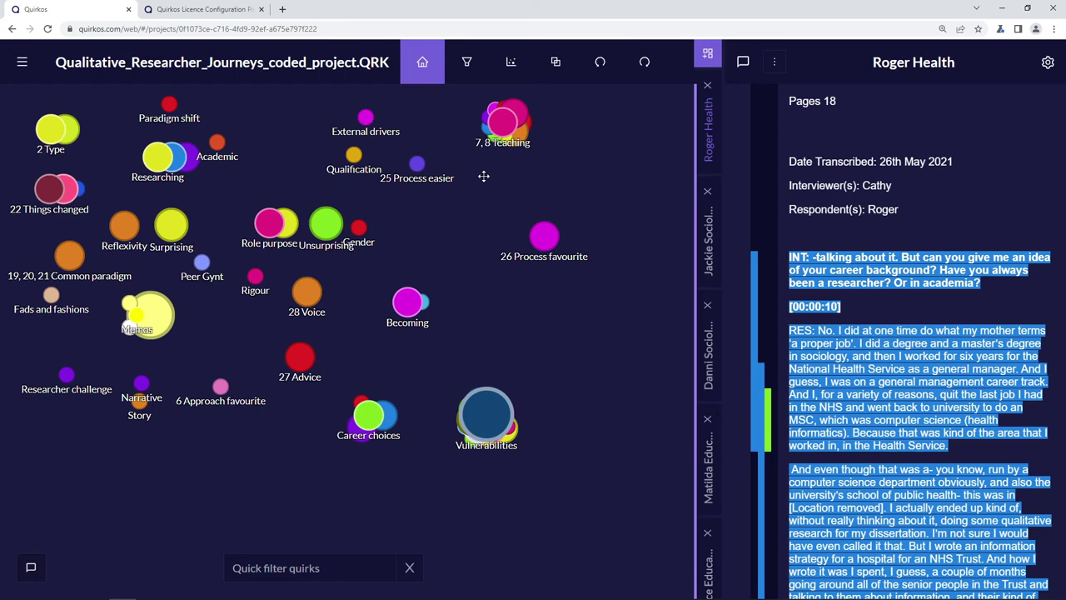
{"action": "left_click_drag", "start_coordinate": [493, 407], "coordinate": [583, 356]}
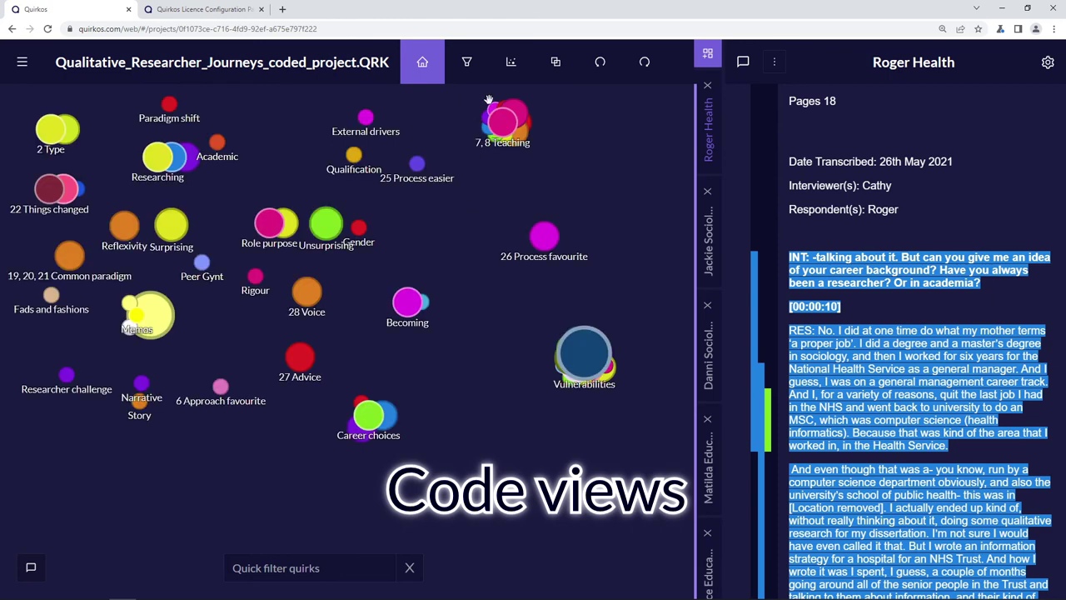
- In the List layout, move the 10 Aspects quirk onto 6 Approach favourite
{"action": "left_click", "coordinate": [511, 65]}
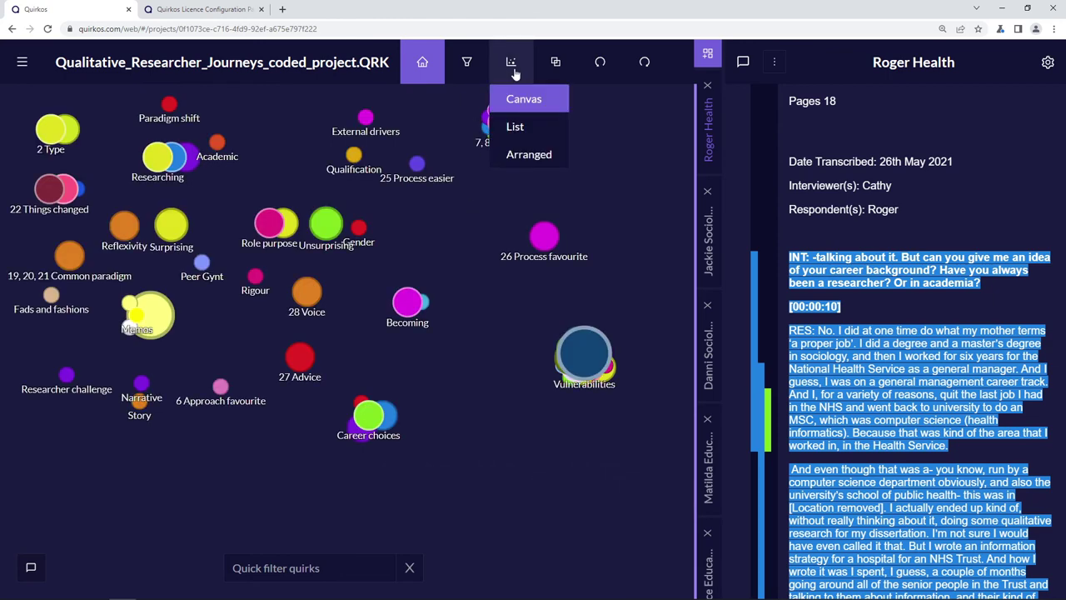
{"action": "left_click", "coordinate": [536, 127]}
{"action": "scroll", "coordinate": [400, 221], "scroll_direction": "down", "scroll_amount": 10}
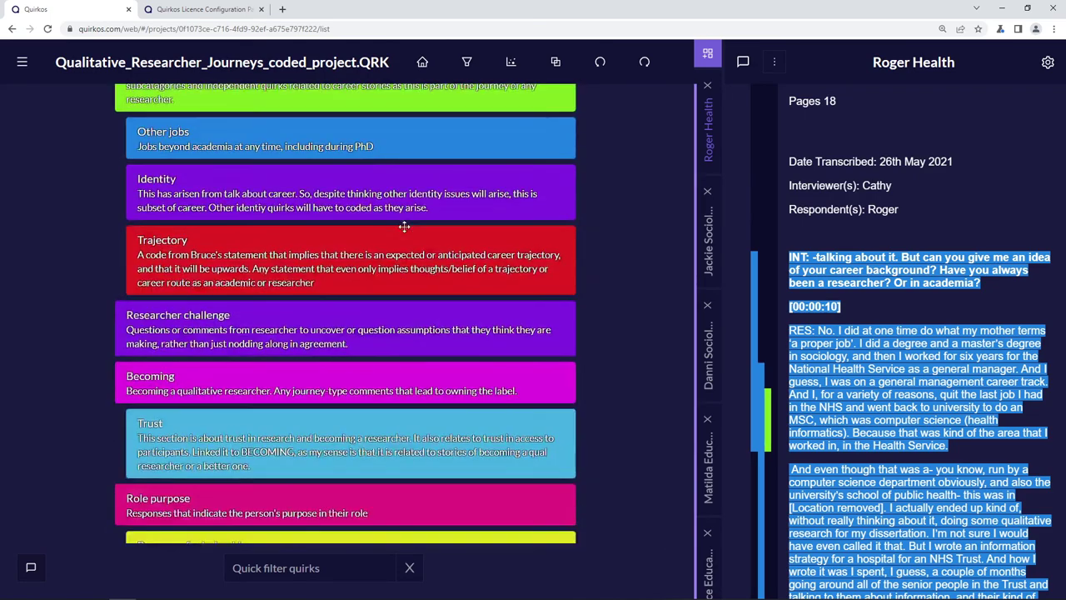
{"action": "scroll", "coordinate": [408, 224], "scroll_direction": "up", "scroll_amount": 8}
{"action": "scroll", "coordinate": [419, 230], "scroll_direction": "up", "scroll_amount": 2}
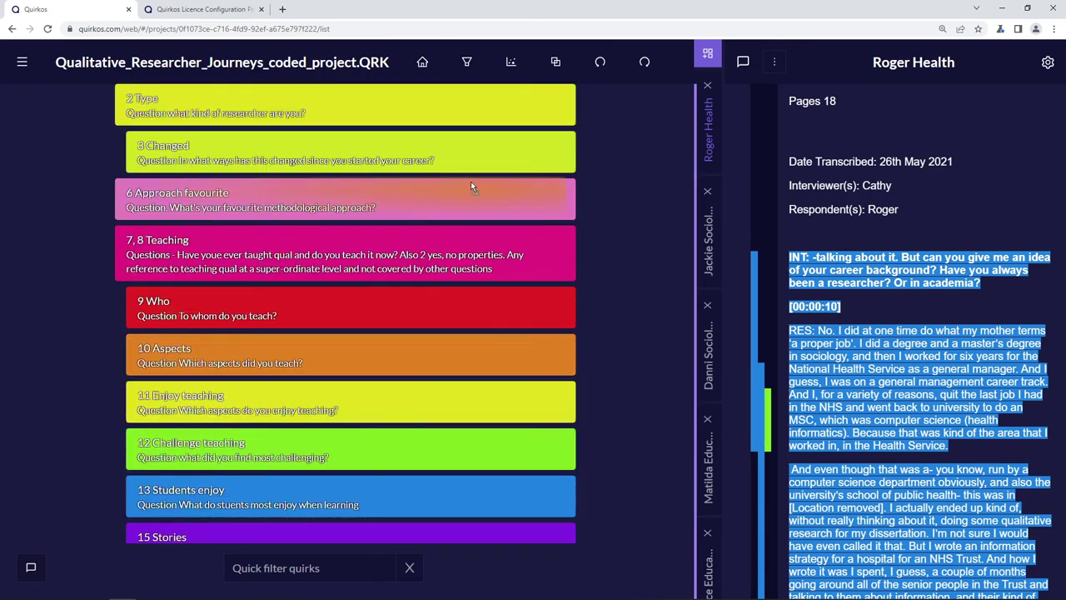
{"action": "left_click_drag", "start_coordinate": [490, 354], "coordinate": [471, 207]}
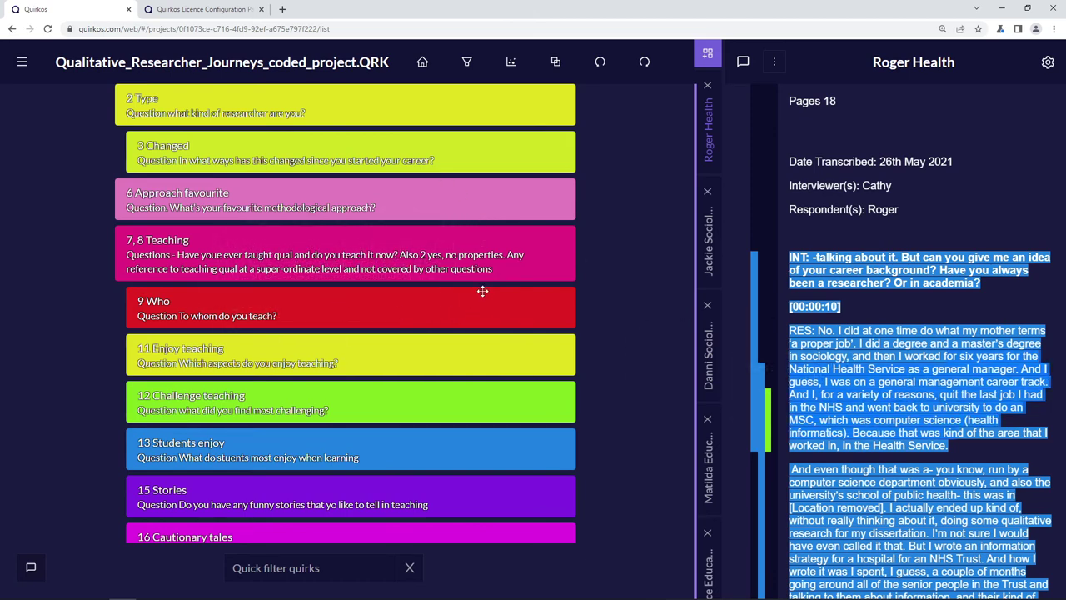
- Switch to the Arranged layout and widen the transcript panel
{"action": "left_click", "coordinate": [511, 62]}
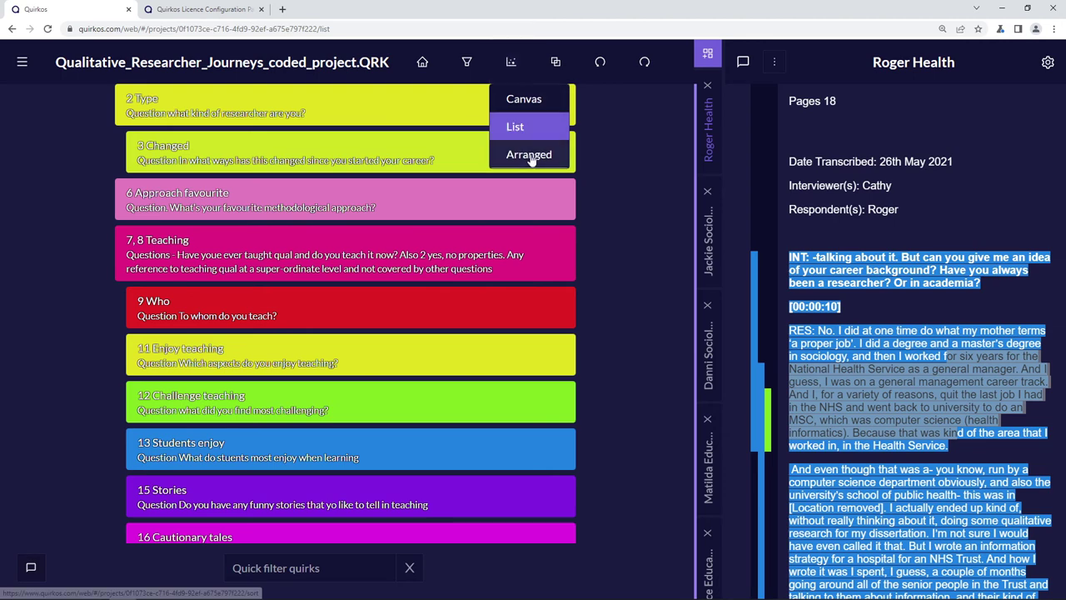
{"action": "left_click", "coordinate": [530, 156]}
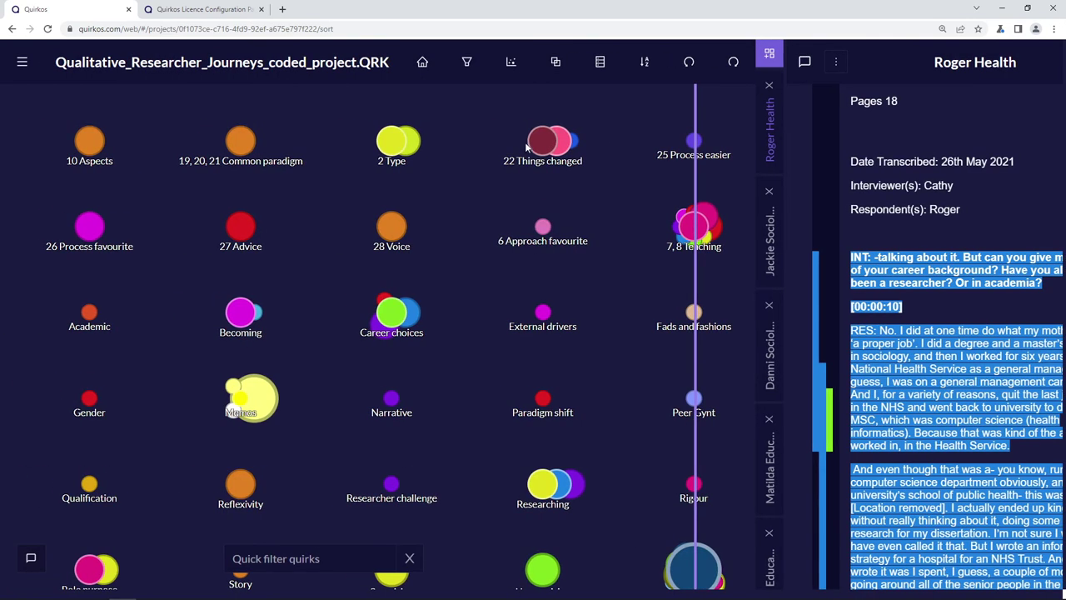
{"action": "left_click_drag", "start_coordinate": [696, 292], "coordinate": [756, 283]}
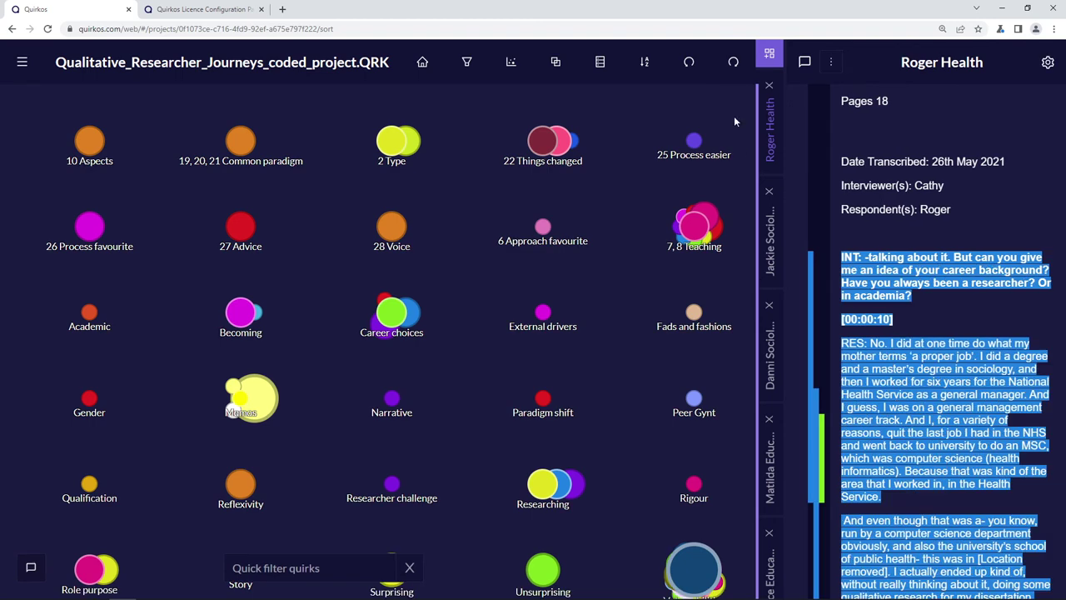
- Sort the quirks ascending by date, then return to the free canvas
{"action": "left_click", "coordinate": [645, 63]}
{"action": "left_click", "coordinate": [658, 98]}
{"action": "left_click", "coordinate": [612, 126]}
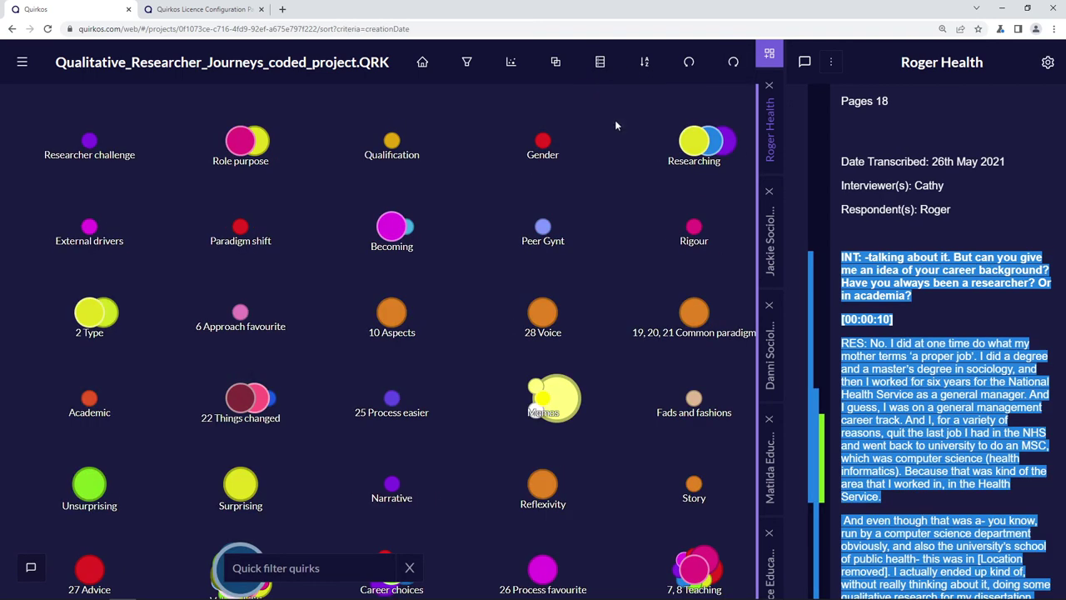
{"action": "left_click", "coordinate": [614, 125]}
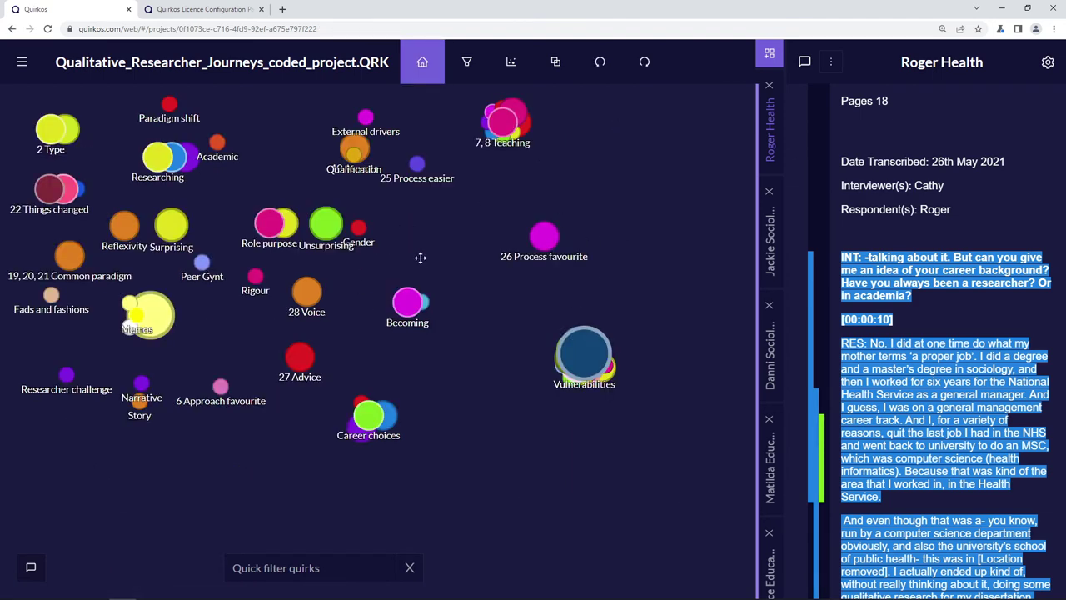
{"action": "left_click_drag", "start_coordinate": [412, 244], "coordinate": [455, 282]}
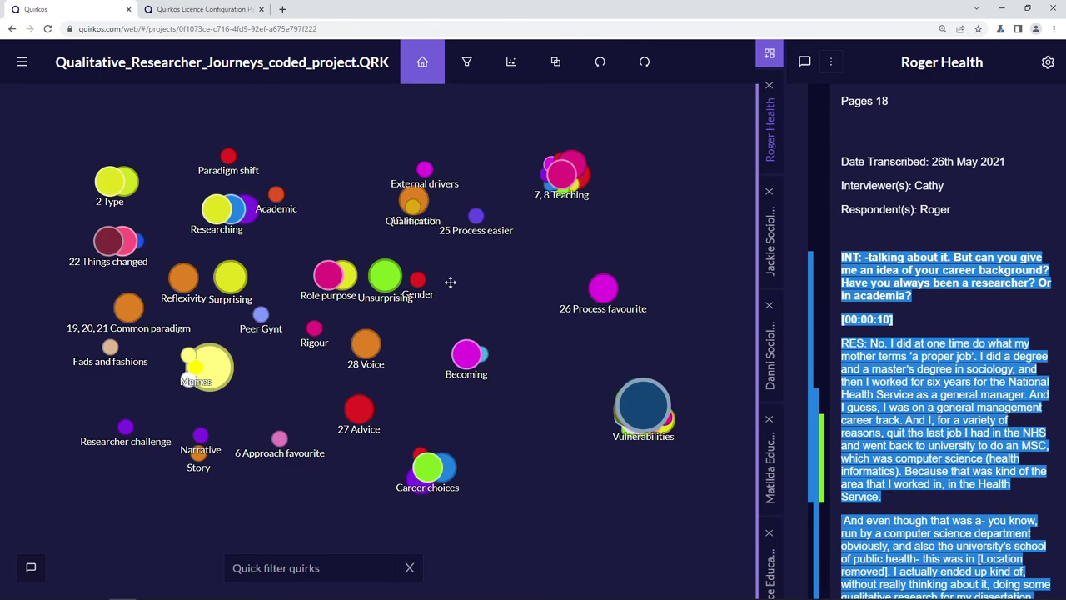
{"action": "scroll", "coordinate": [449, 282], "scroll_direction": "up", "scroll_amount": 3}
{"action": "scroll", "coordinate": [452, 278], "scroll_direction": "down", "scroll_amount": 3}
{"action": "scroll", "coordinate": [450, 277], "scroll_direction": "up", "scroll_amount": 4}
{"action": "scroll", "coordinate": [450, 277], "scroll_direction": "down", "scroll_amount": 4}
{"action": "scroll", "coordinate": [451, 276], "scroll_direction": "up", "scroll_amount": 2}
{"action": "scroll", "coordinate": [451, 277], "scroll_direction": "down", "scroll_amount": 2}
{"action": "left_click", "coordinate": [342, 568]}
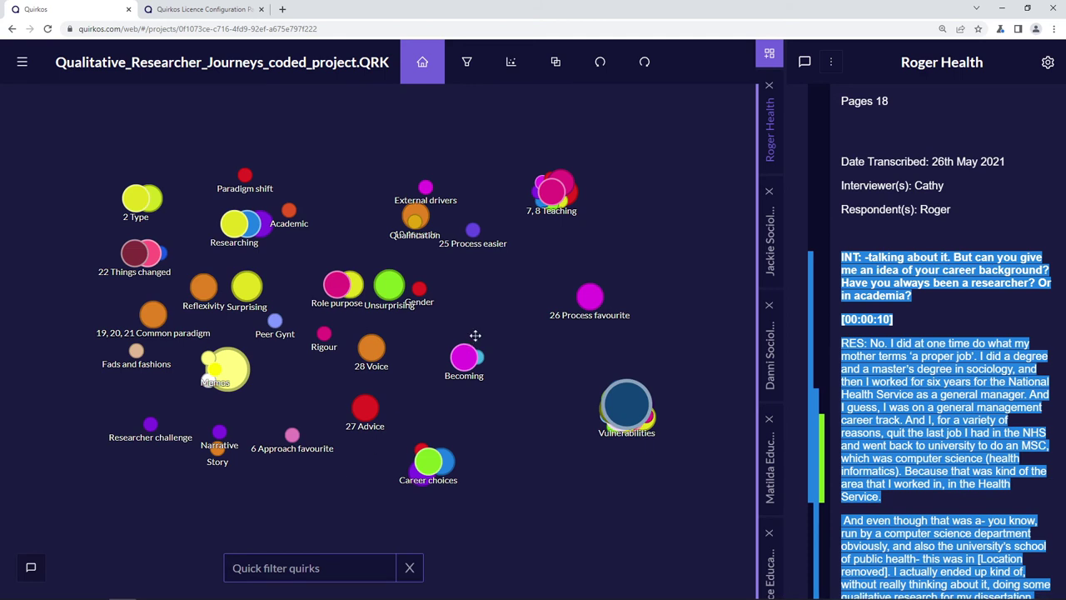
{"action": "type", "text": "Voic"}
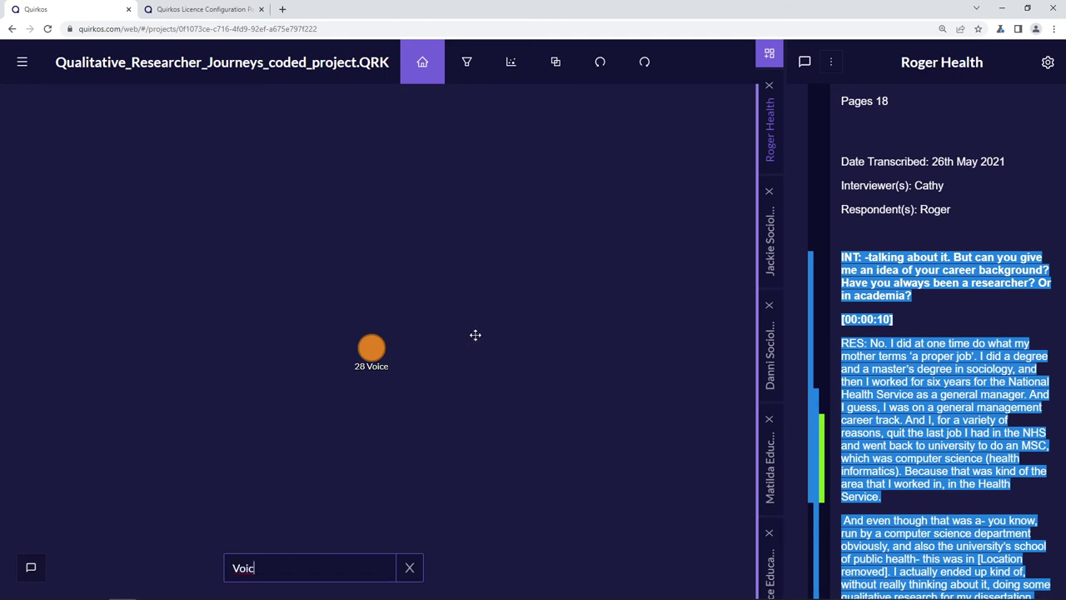
{"action": "key", "text": "BackSpace"}
{"action": "key", "text": "BackSpace"}
{"action": "key", "text": "BackSpace"}
{"action": "key", "text": "BackSpace"}
{"action": "left_click", "coordinate": [485, 356]}
- Post 'Yes thought this was interesting!' in the project chat, close it, and resize the transcript panel
{"action": "left_click", "coordinate": [30, 570]}
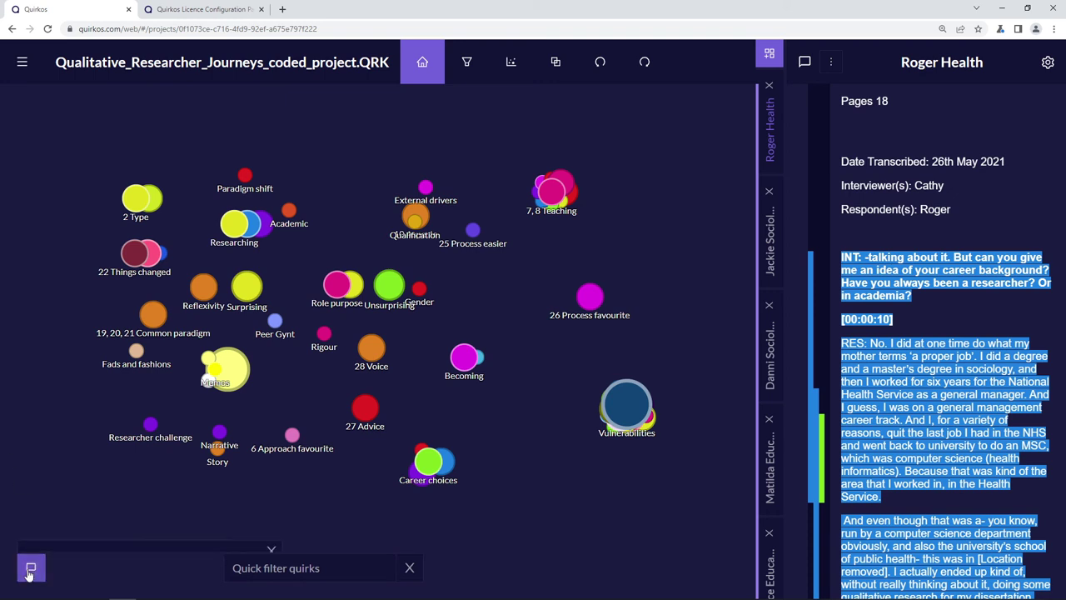
{"action": "scroll", "coordinate": [171, 423], "scroll_direction": "up", "scroll_amount": 1}
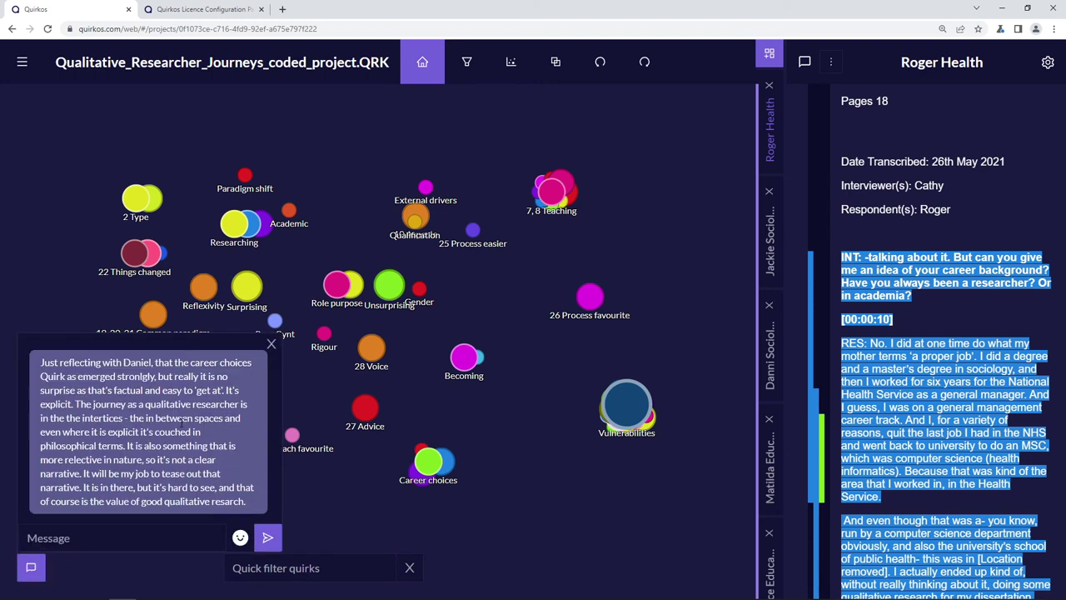
{"action": "scroll", "coordinate": [179, 422], "scroll_direction": "down", "scroll_amount": 1}
{"action": "left_click", "coordinate": [179, 526]}
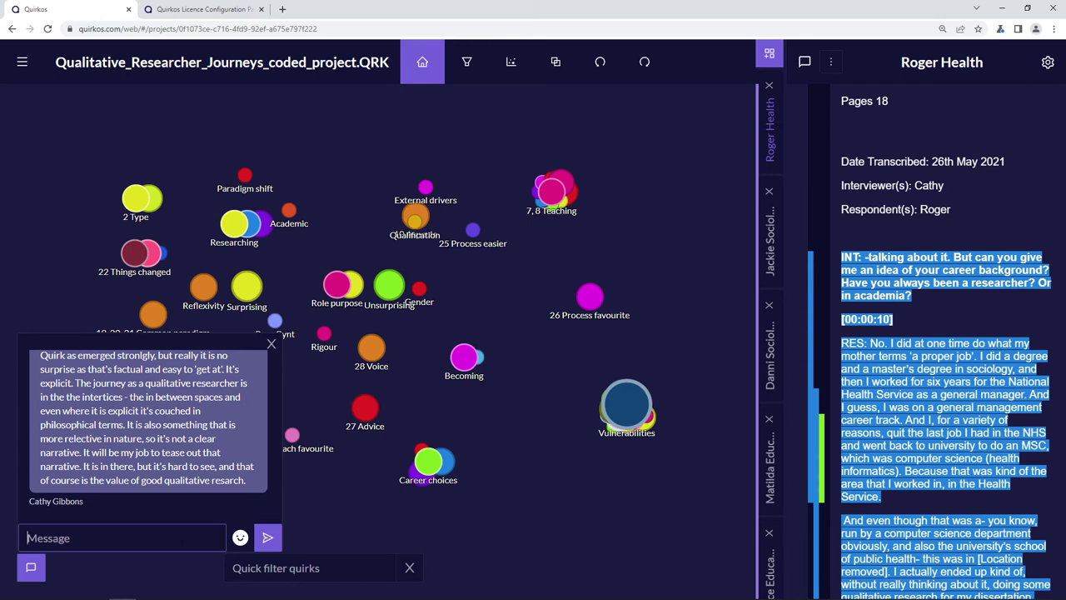
{"action": "type", "text": "Yes thought this was interesting!"}
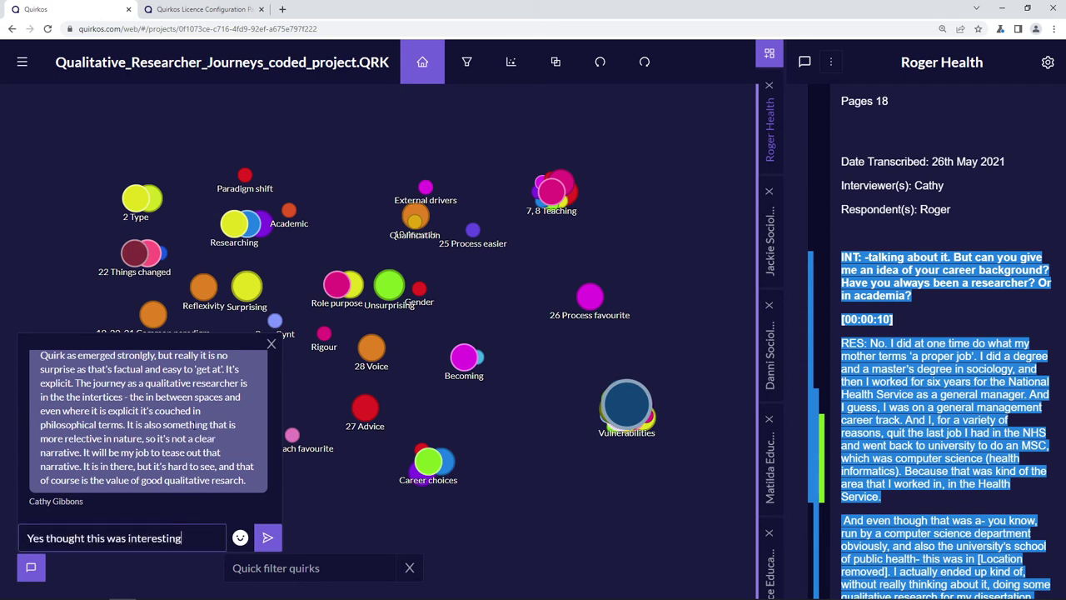
{"action": "key", "text": "Return"}
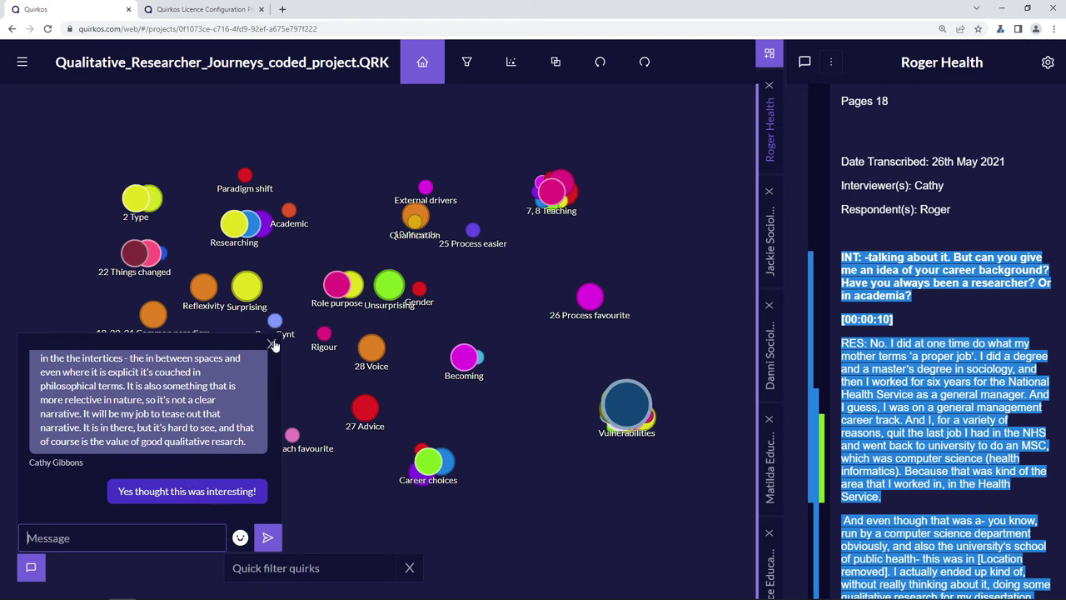
{"action": "left_click", "coordinate": [271, 343]}
{"action": "left_click_drag", "start_coordinate": [755, 340], "coordinate": [697, 352]}
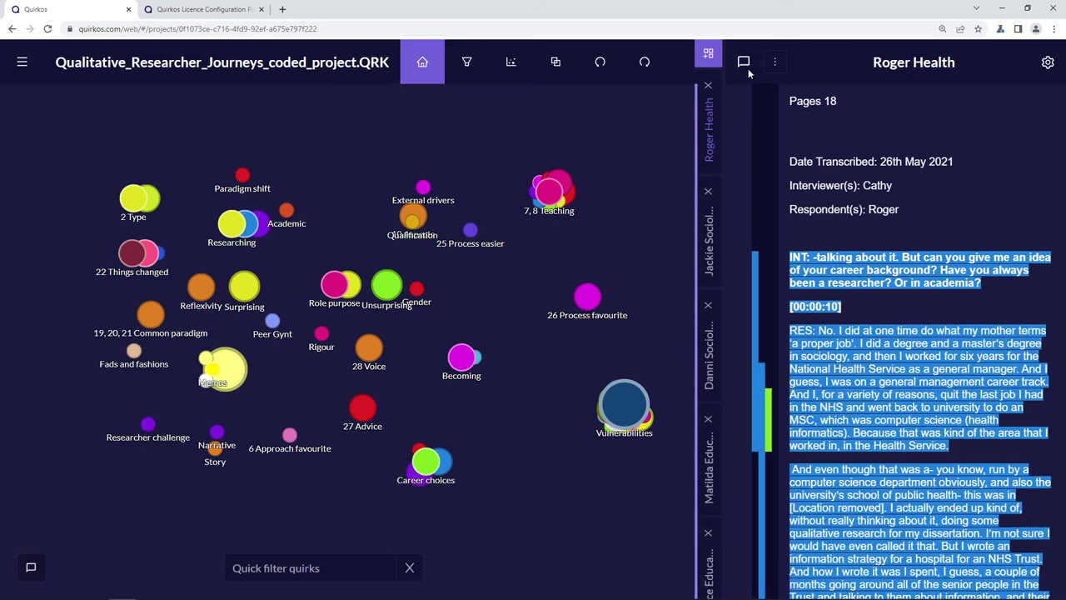
- Memo the Roger Health opening exchange with 'Introductions, interesting to see how this will go!'
{"action": "left_click", "coordinate": [744, 61]}
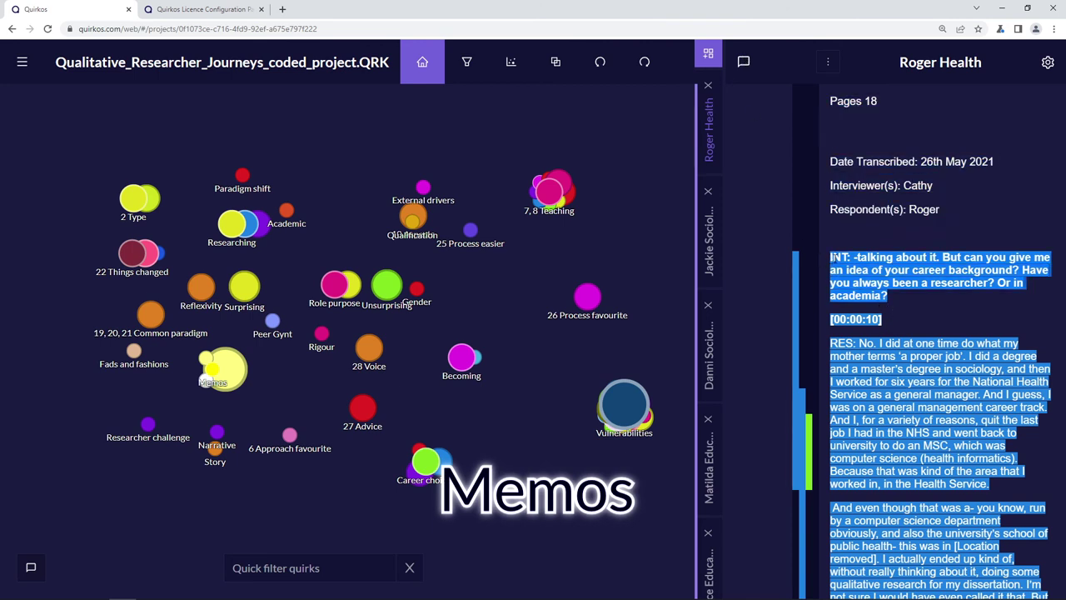
{"action": "left_click_drag", "start_coordinate": [873, 275], "coordinate": [754, 285]}
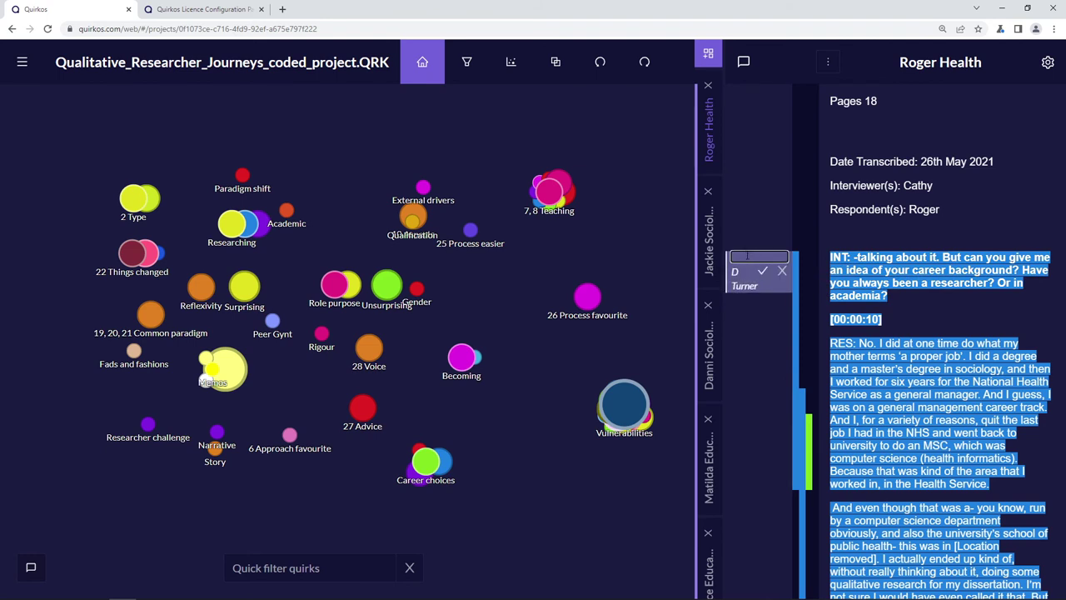
{"action": "left_click", "coordinate": [748, 257]}
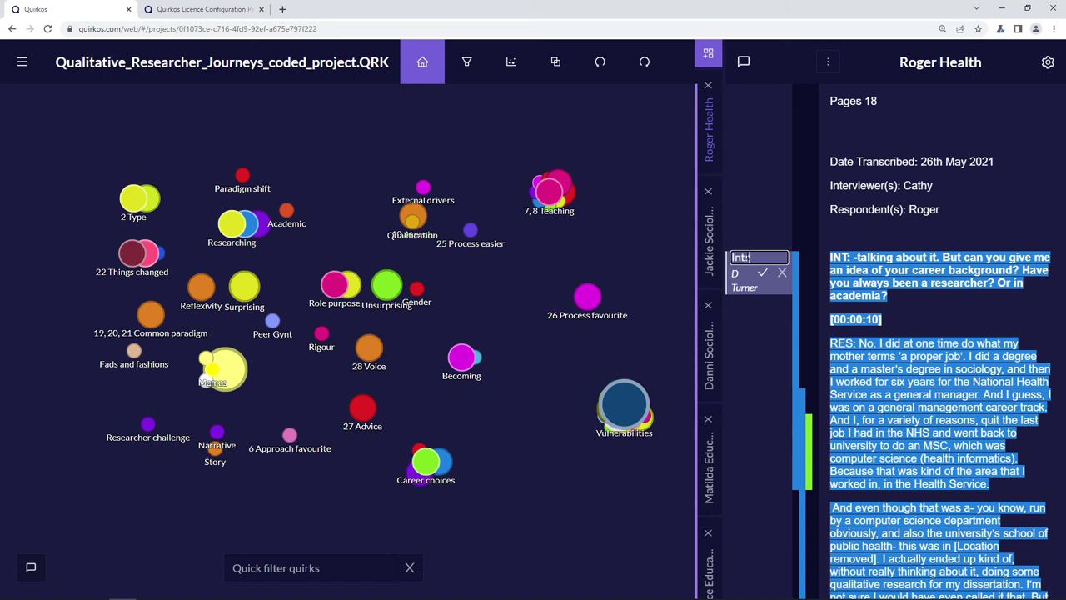
{"action": "type", "text": "Introductions, ibtere"}
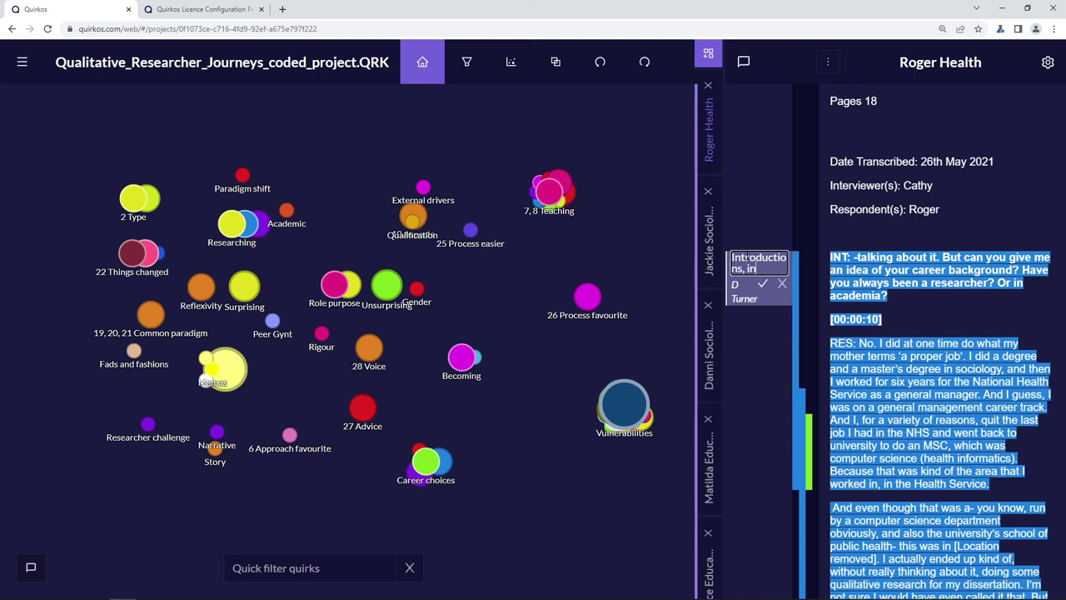
{"action": "type", "text": "eresting to see how this 2will go!"}
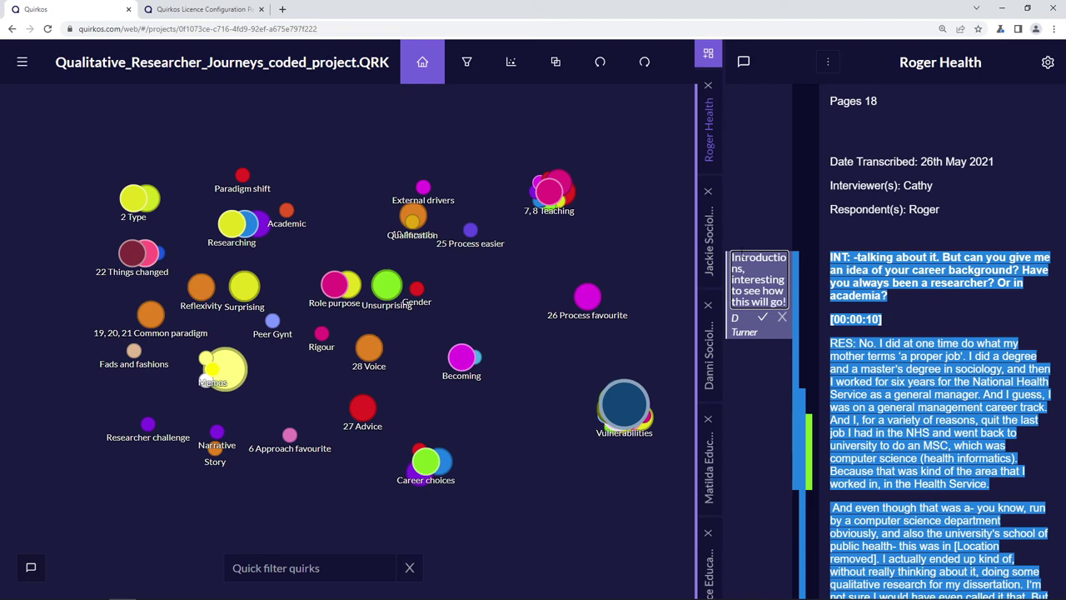
{"action": "key", "text": "Return"}
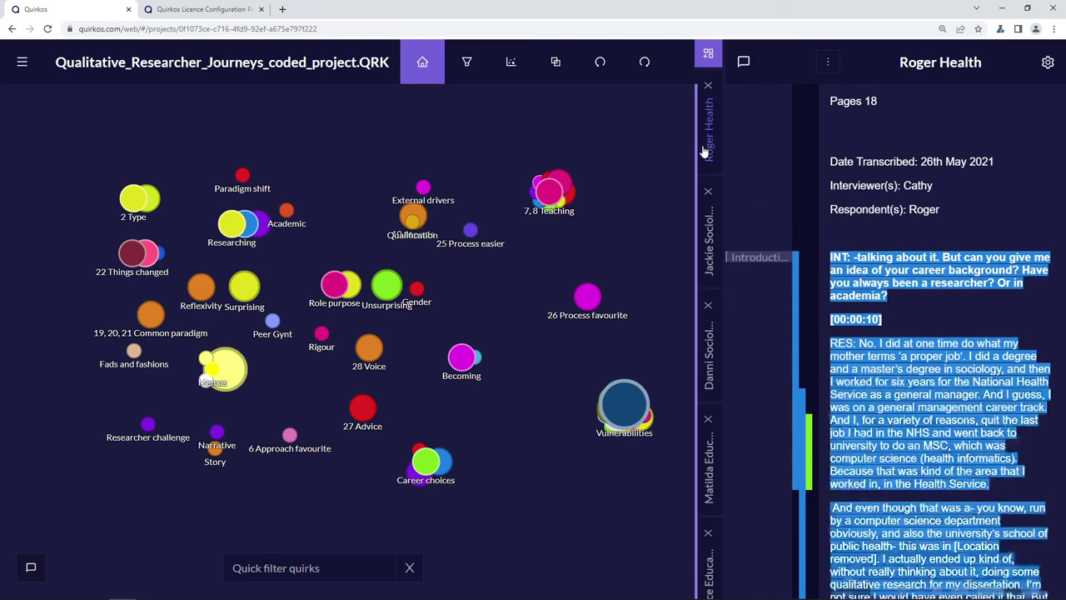
{"action": "mouse_move", "coordinate": [760, 258]}
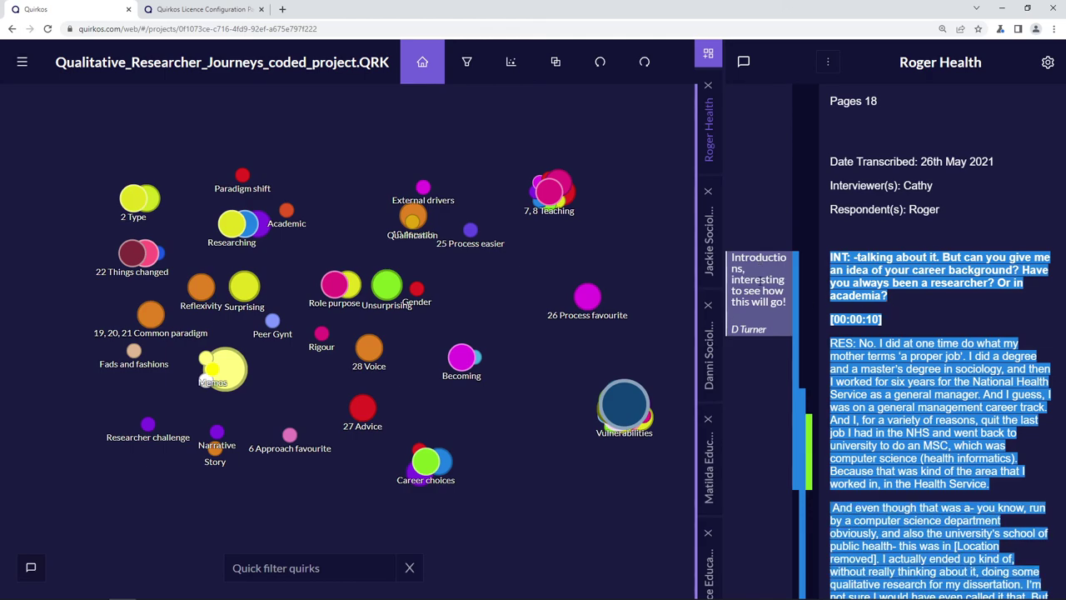
{"action": "scroll", "coordinate": [898, 421], "scroll_direction": "down", "scroll_amount": 3}
{"action": "scroll", "coordinate": [898, 307], "scroll_direction": "up", "scroll_amount": 4}
- In Settings, turn Highlight Counter on, enlarge the source font, widen highlight and memo columns, then save
{"action": "left_click", "coordinate": [22, 63]}
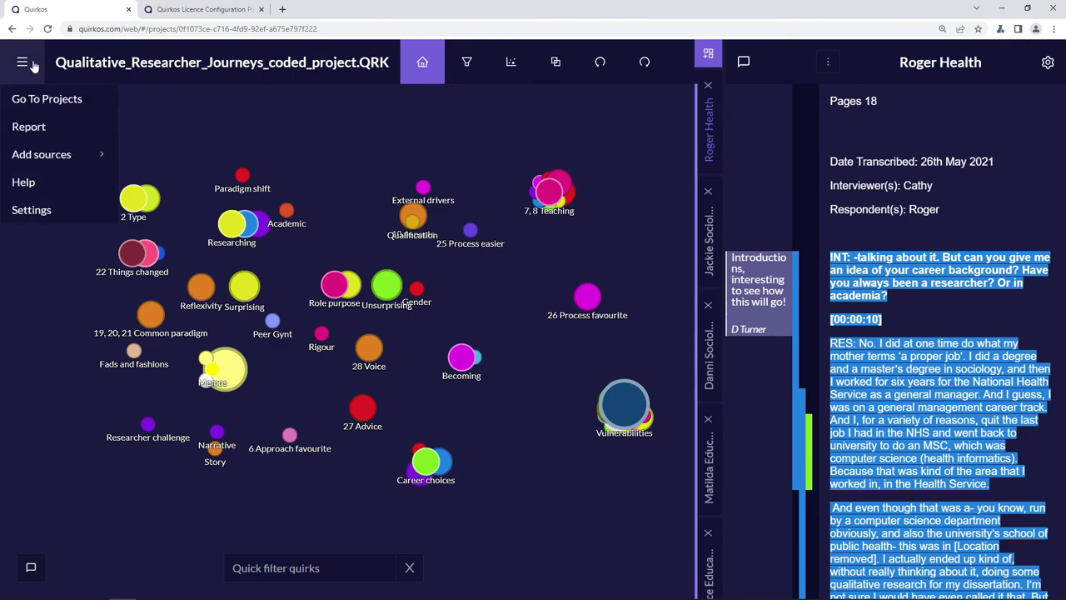
{"action": "left_click", "coordinate": [60, 213]}
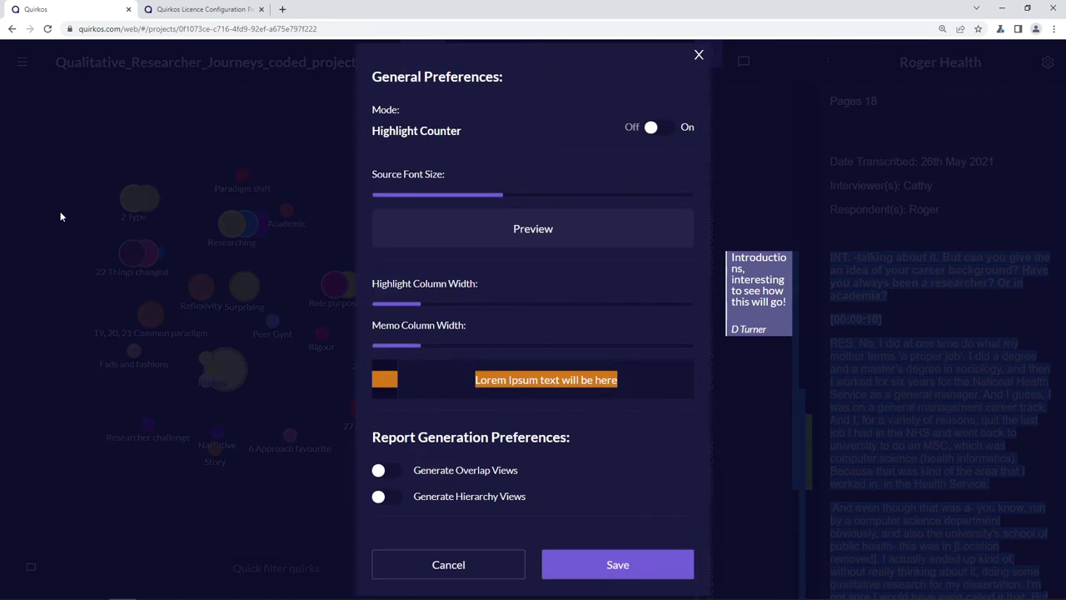
{"action": "left_click", "coordinate": [662, 129]}
{"action": "left_click_drag", "start_coordinate": [499, 196], "coordinate": [547, 205]}
{"action": "left_click_drag", "start_coordinate": [420, 303], "coordinate": [519, 304]}
{"action": "left_click_drag", "start_coordinate": [428, 345], "coordinate": [520, 345]}
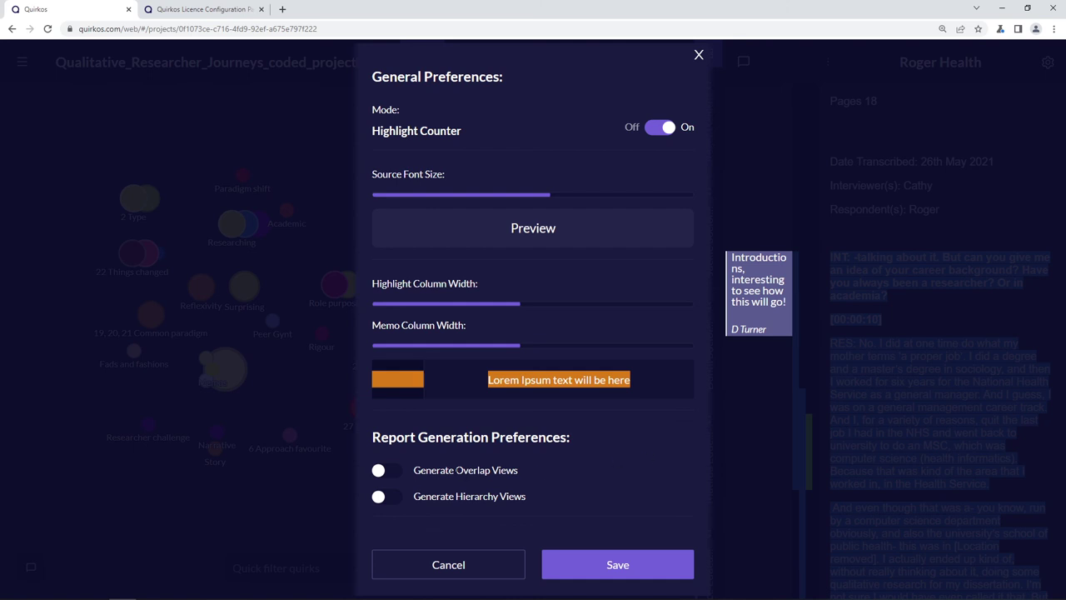
{"action": "left_click_drag", "start_coordinate": [457, 470], "coordinate": [525, 474]}
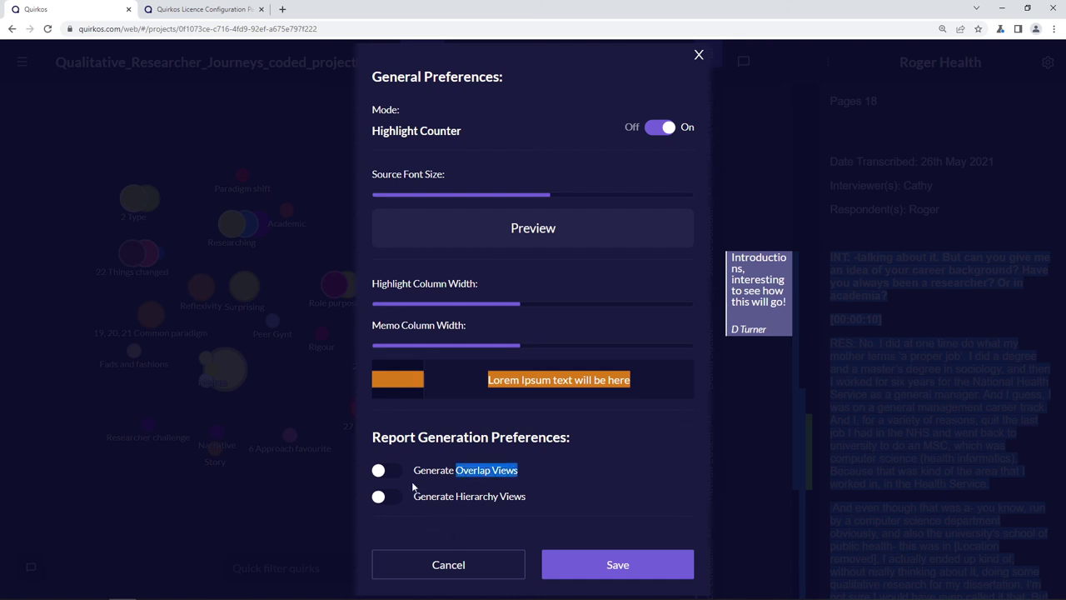
{"action": "left_click", "coordinate": [613, 566]}
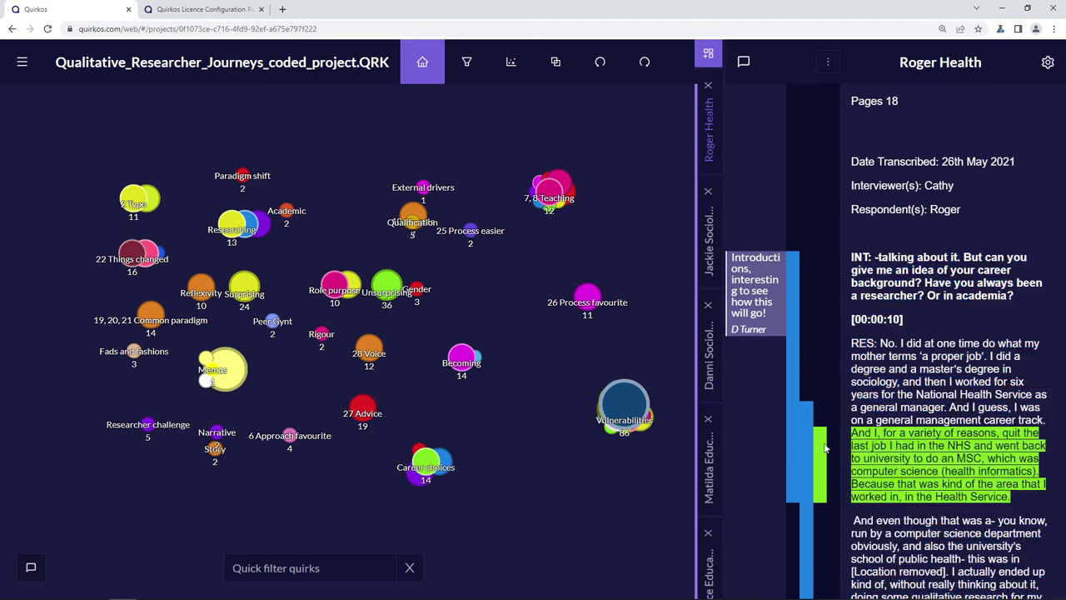
{"action": "left_click_drag", "start_coordinate": [647, 406], "coordinate": [564, 391]}
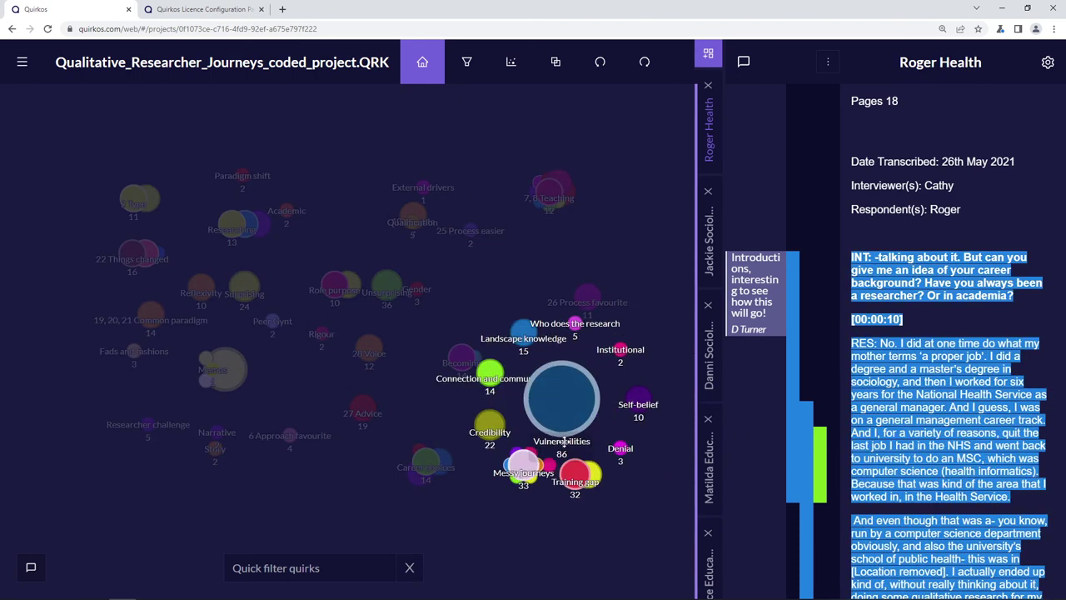
{"action": "double_click", "coordinate": [564, 396]}
{"action": "scroll", "coordinate": [315, 163], "scroll_direction": "down", "scroll_amount": 6}
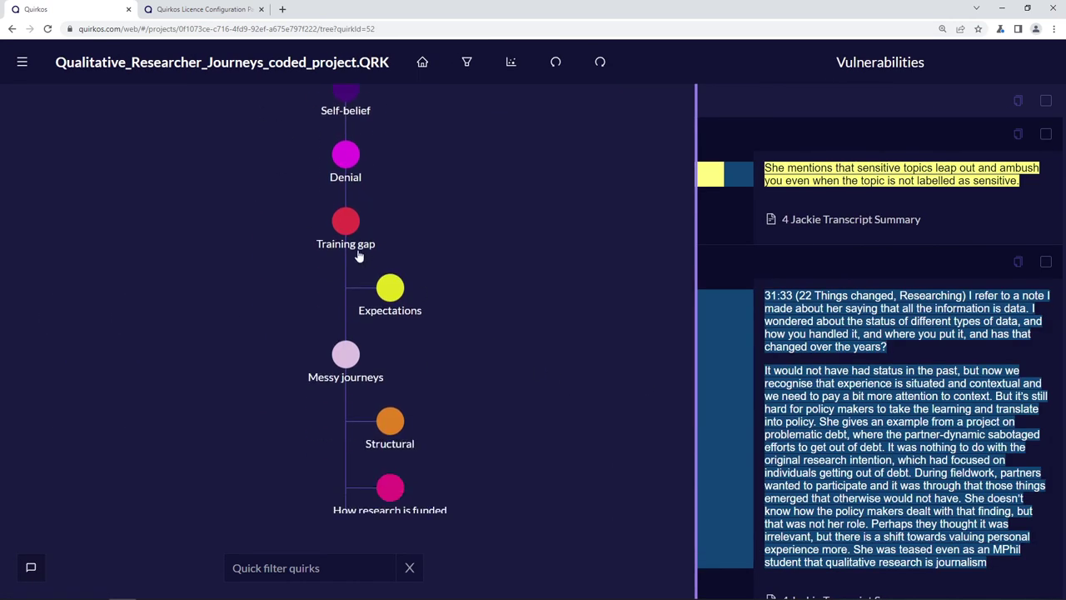
{"action": "scroll", "coordinate": [461, 275], "scroll_direction": "up", "scroll_amount": 7}
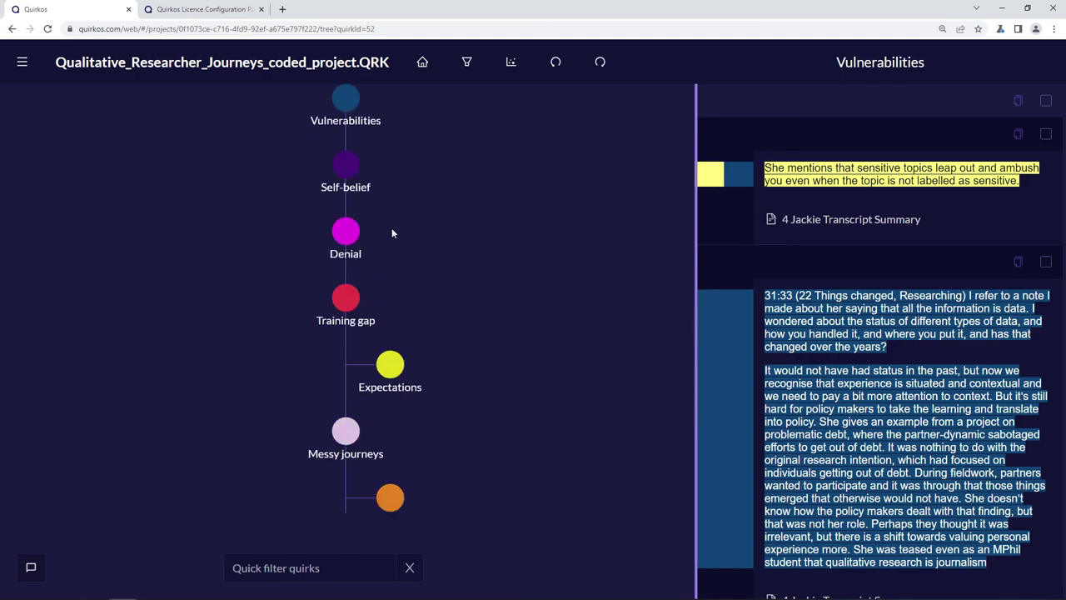
{"action": "left_click", "coordinate": [347, 235]}
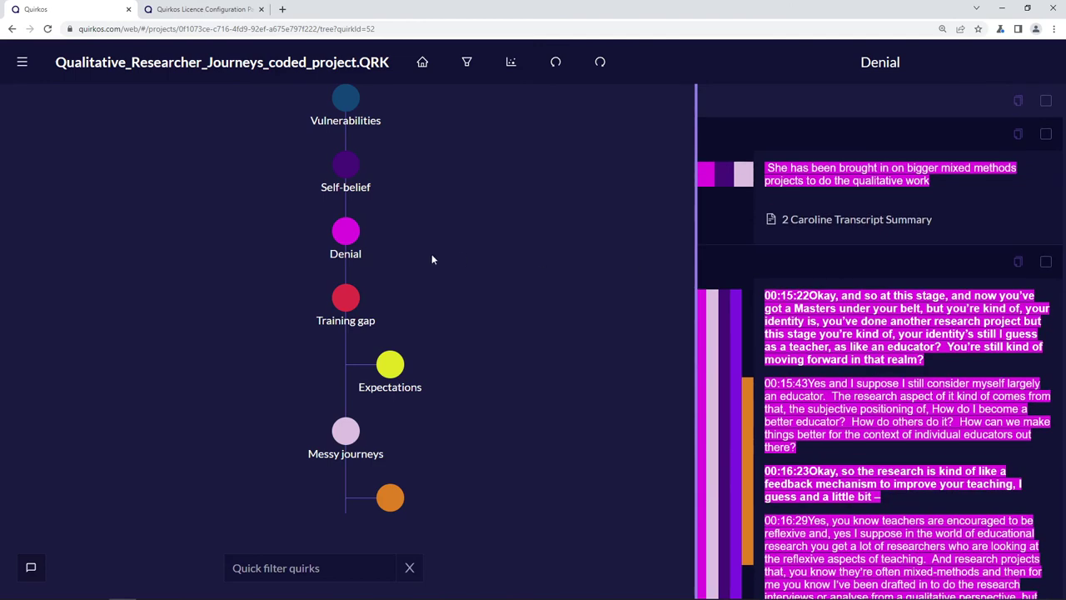
{"action": "left_click", "coordinate": [350, 237]}
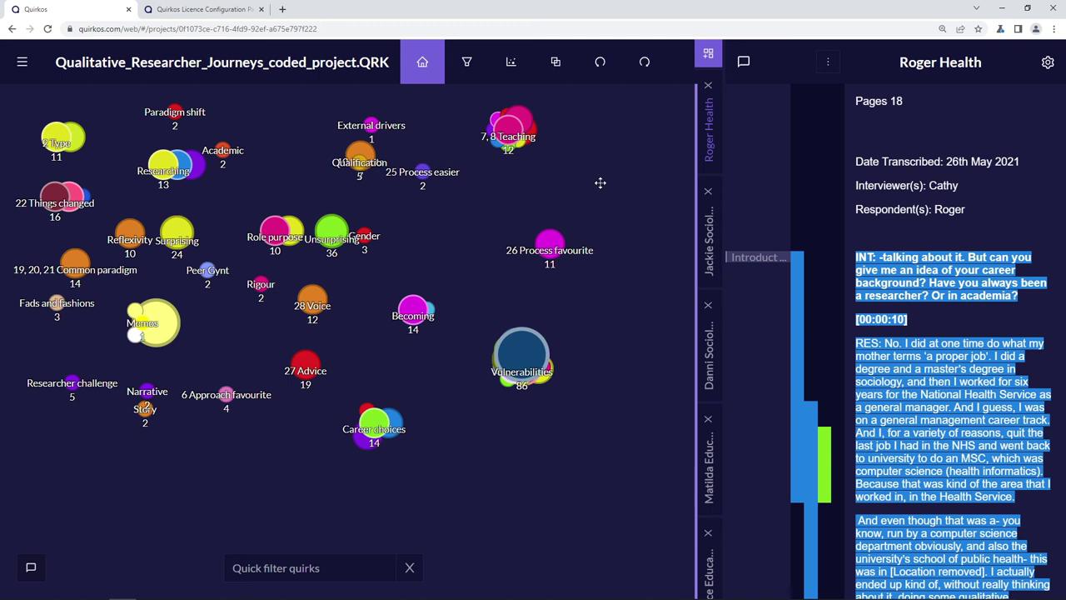
{"action": "left_click_drag", "start_coordinate": [415, 245], "coordinate": [456, 276]}
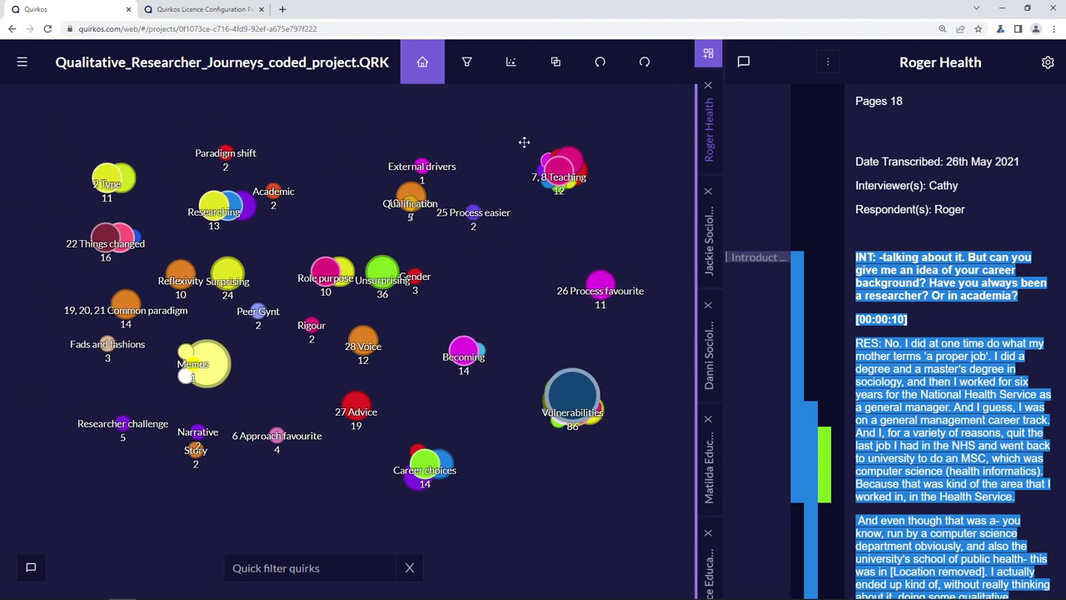